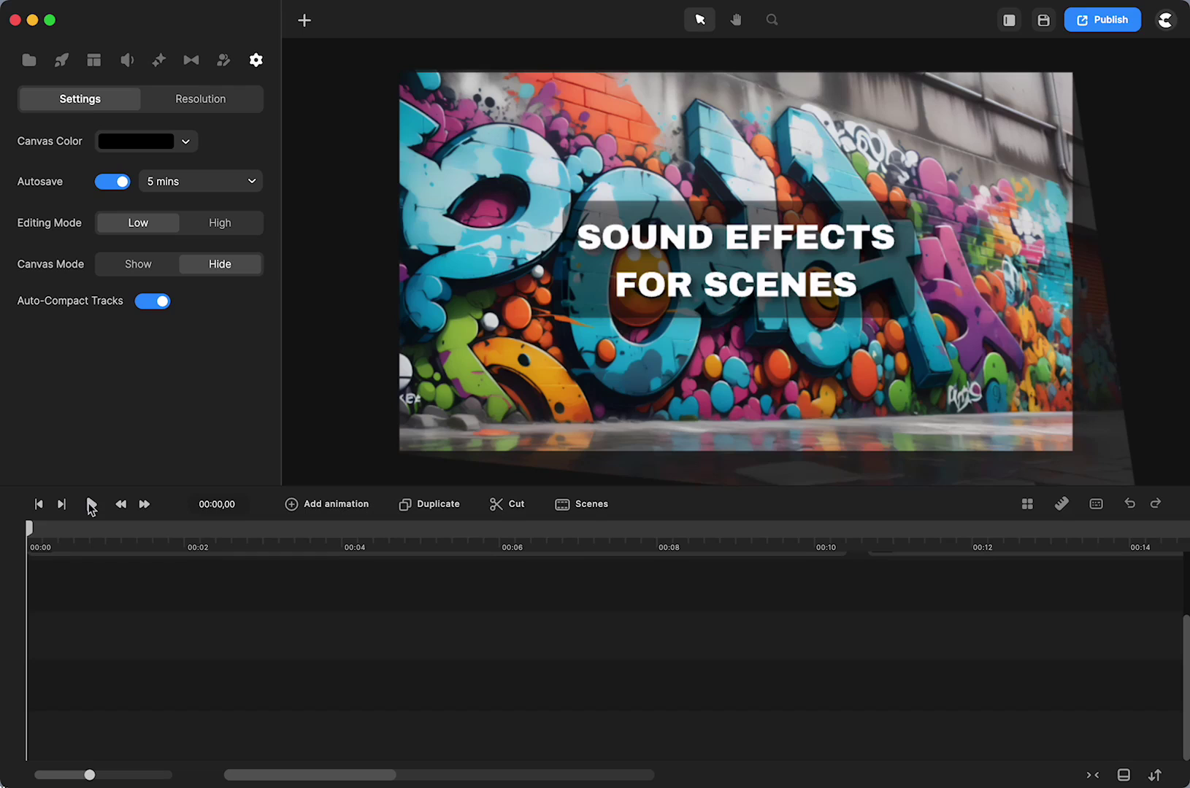
- Play, pause and resume the project preview, then return to the start
click(90, 504)
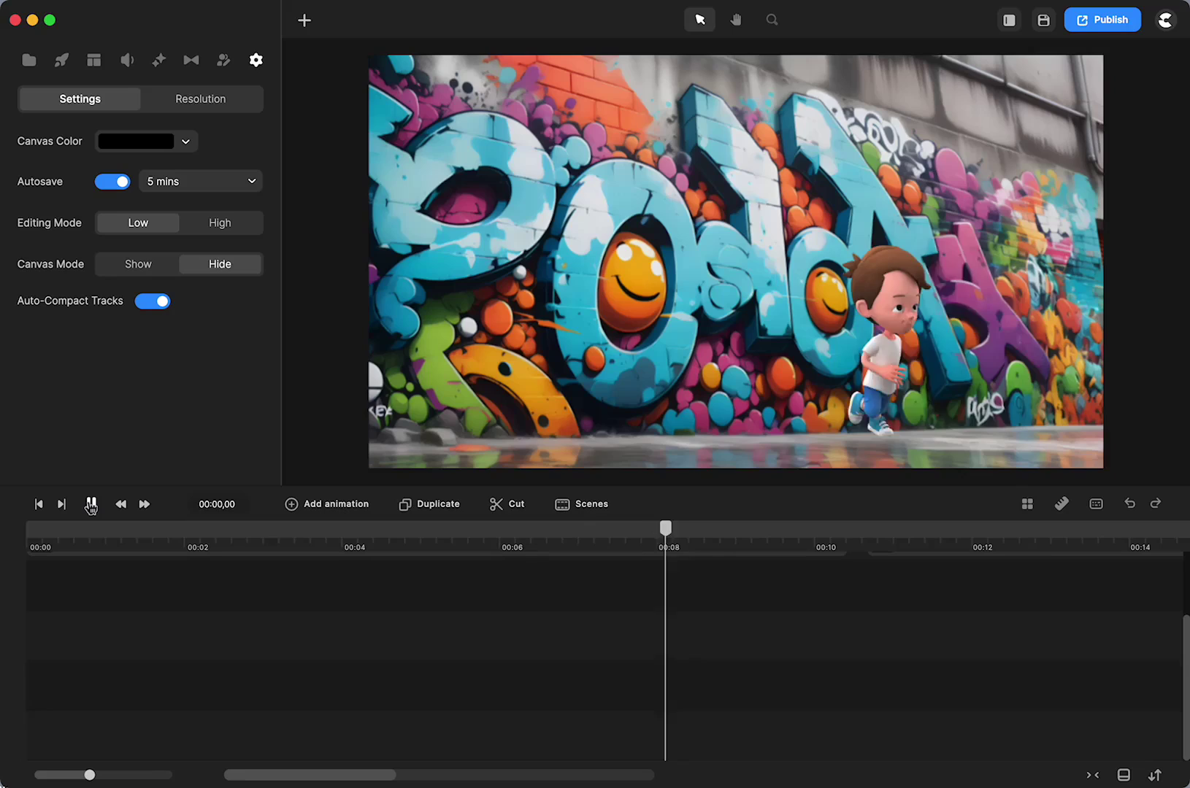
click(90, 505)
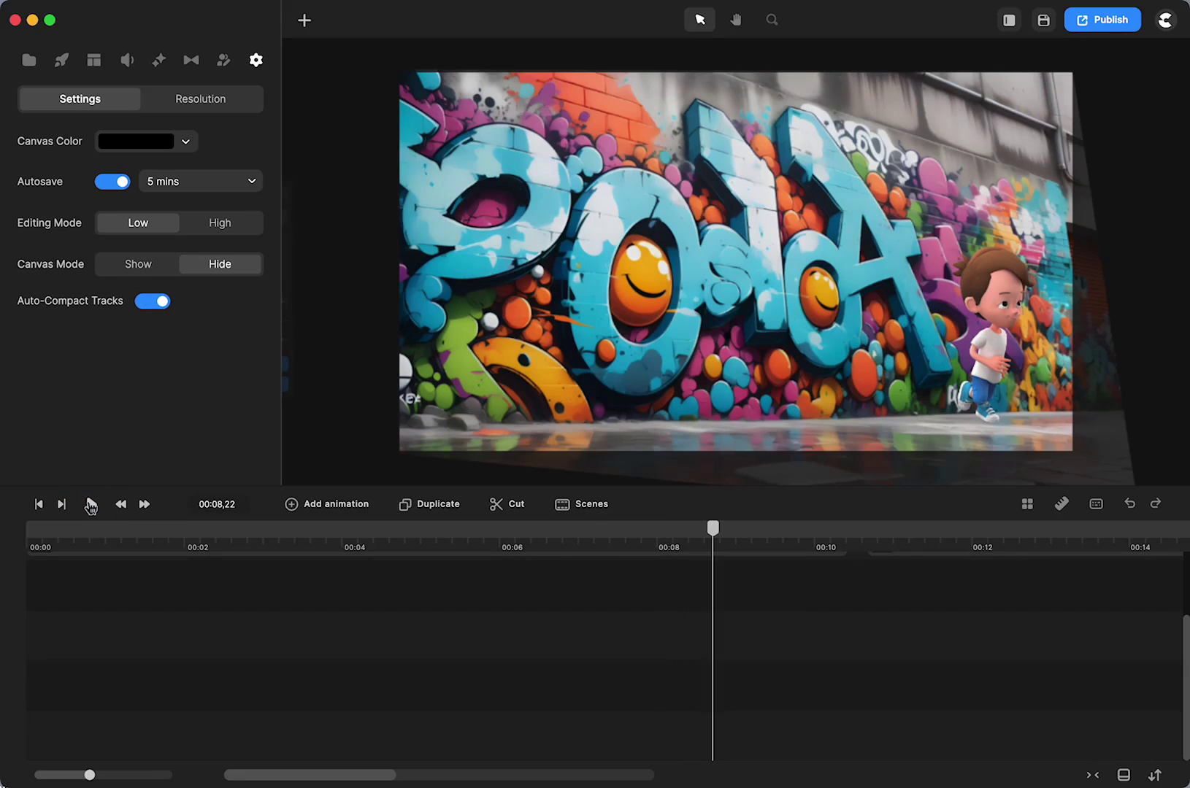
key(XF86AudioRaiseVolume)
click(90, 504)
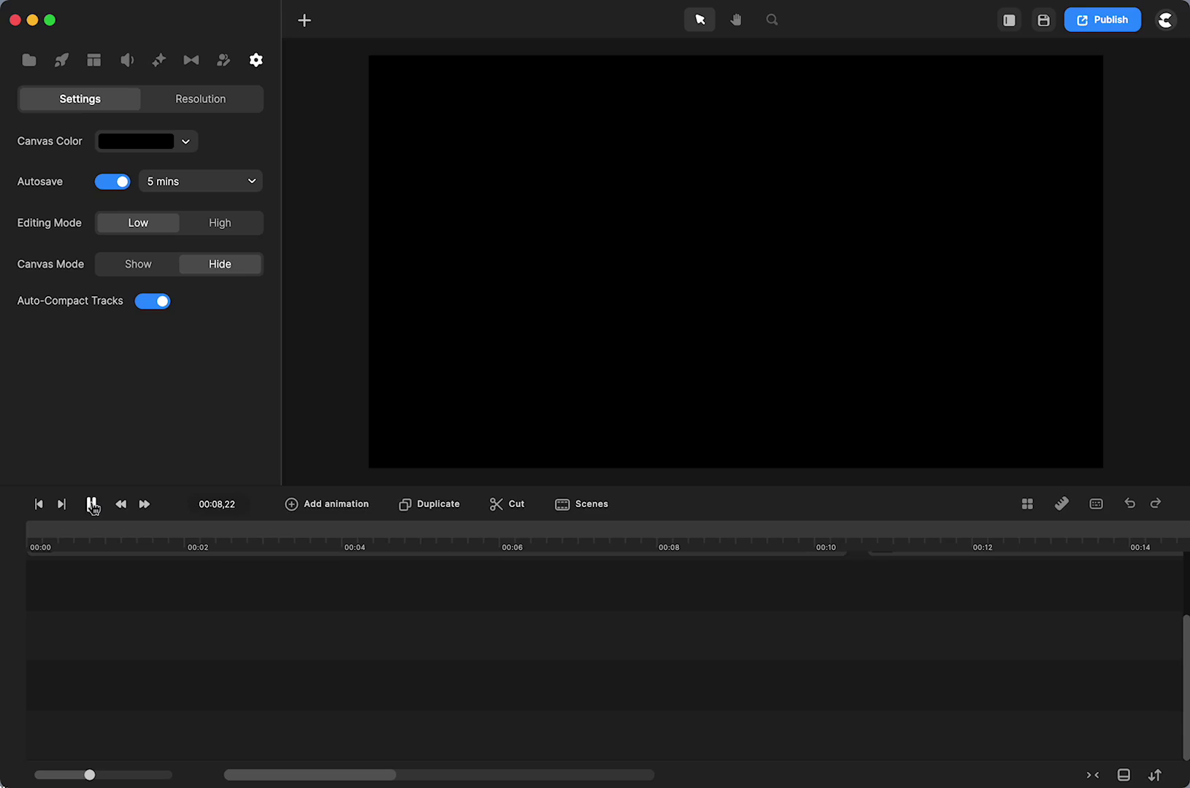
click(90, 505)
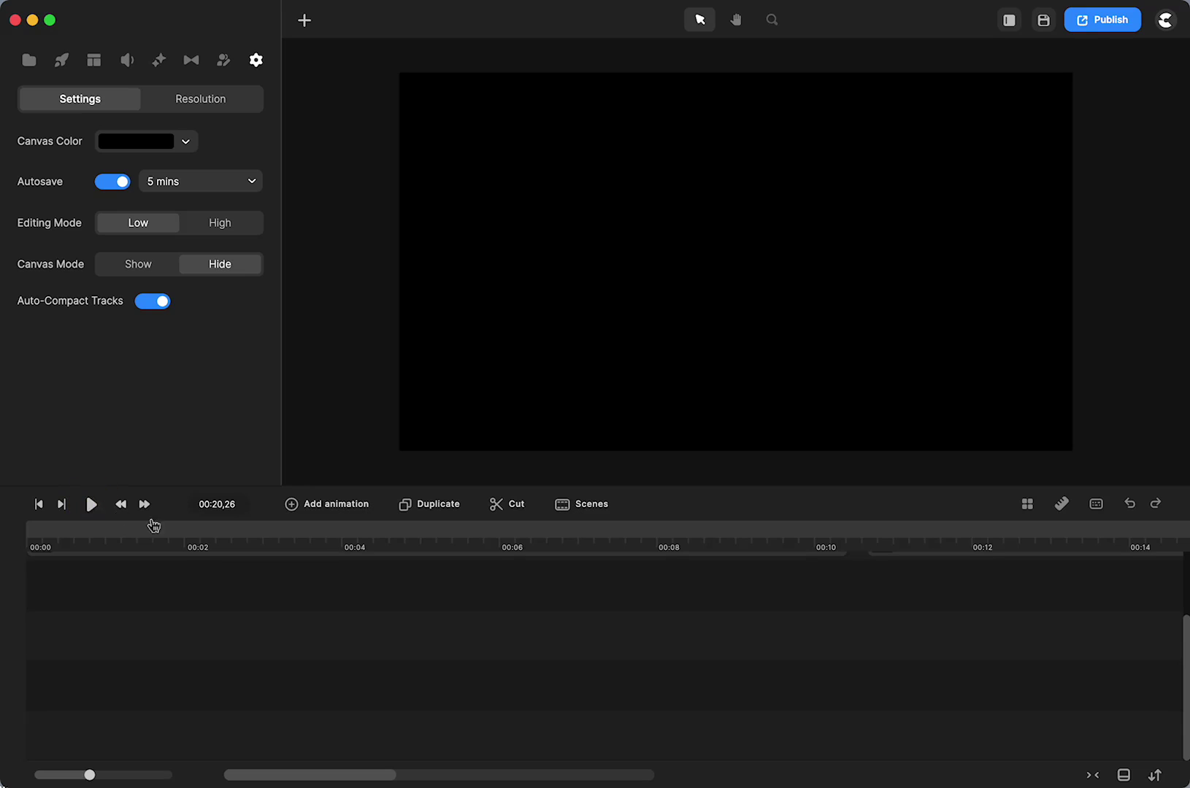
click(91, 508)
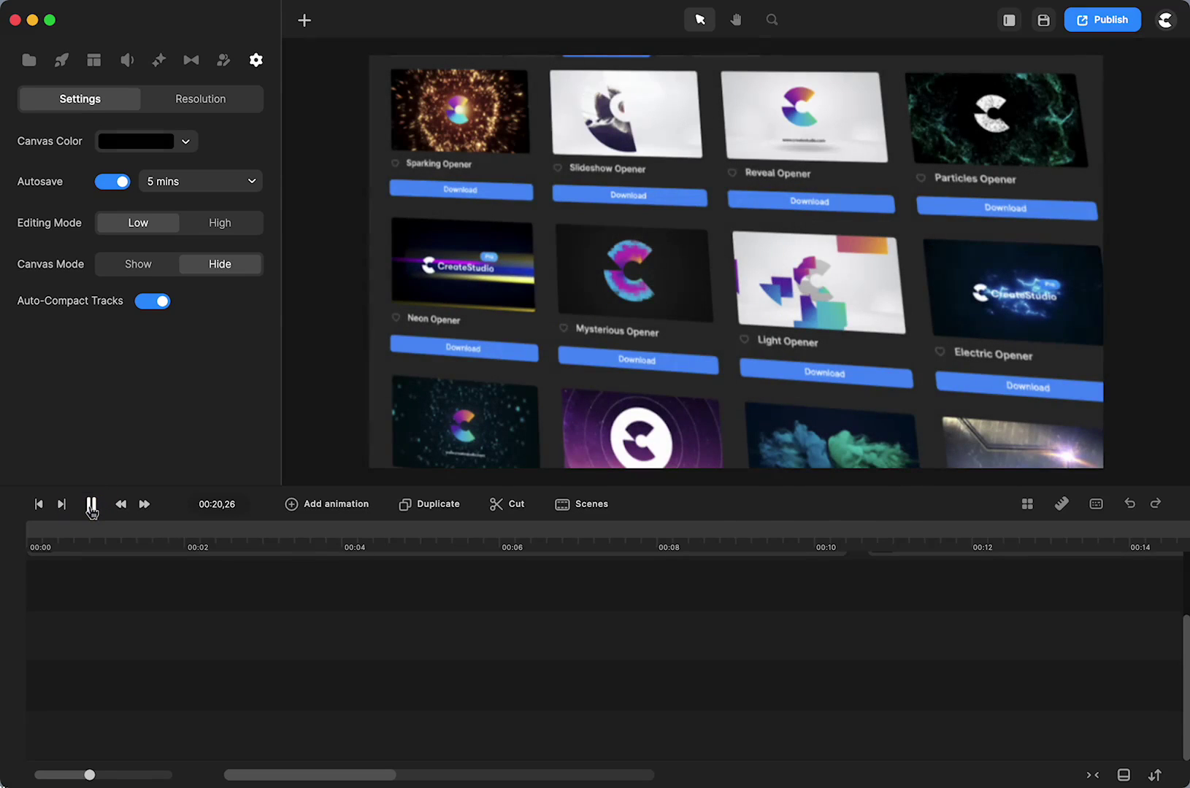
click(91, 507)
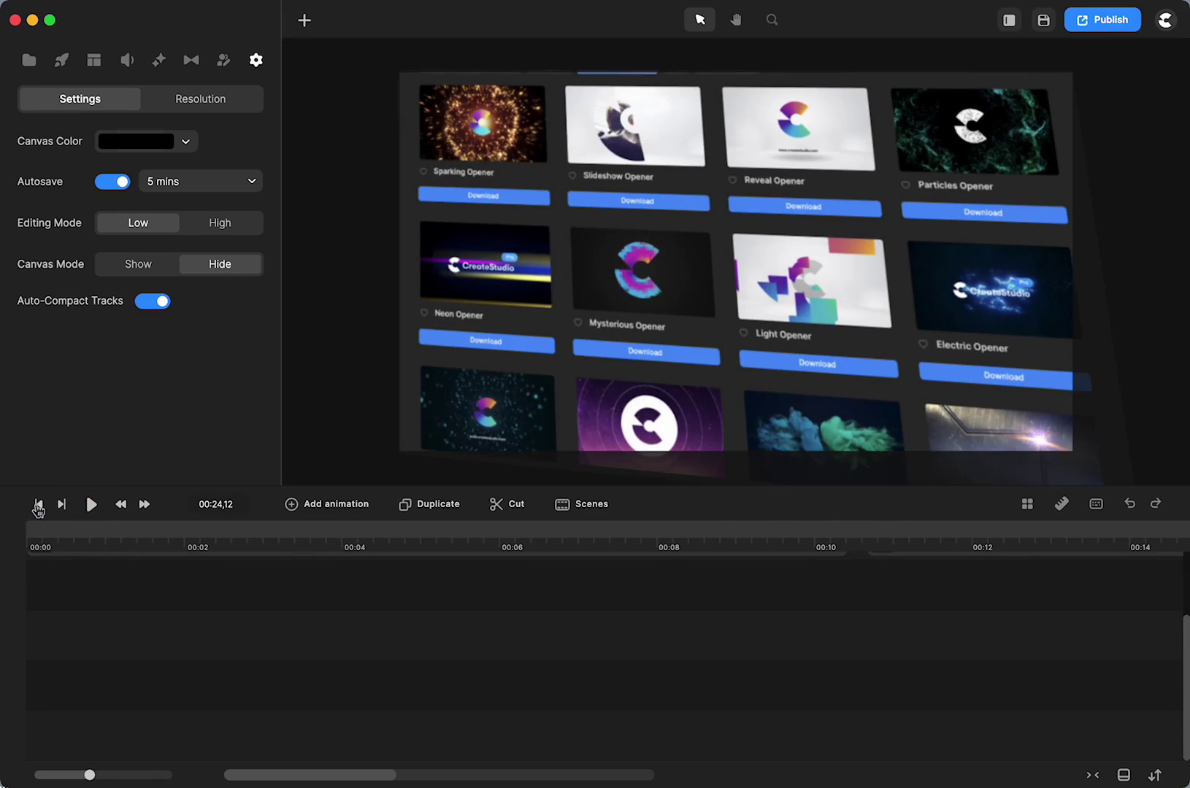
click(39, 505)
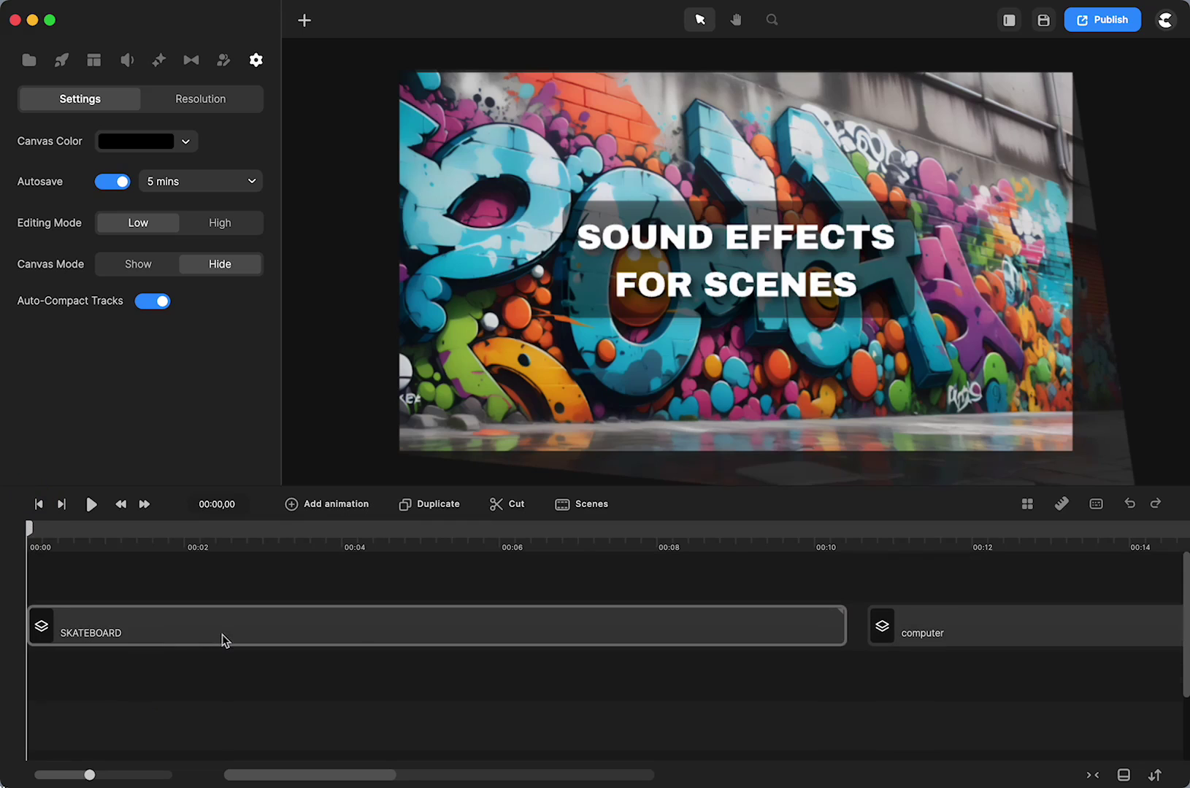
- Ungroup the SKATEBOARD clip at about 00:05 and select its Running Sound clip
drag(29, 527, 466, 564)
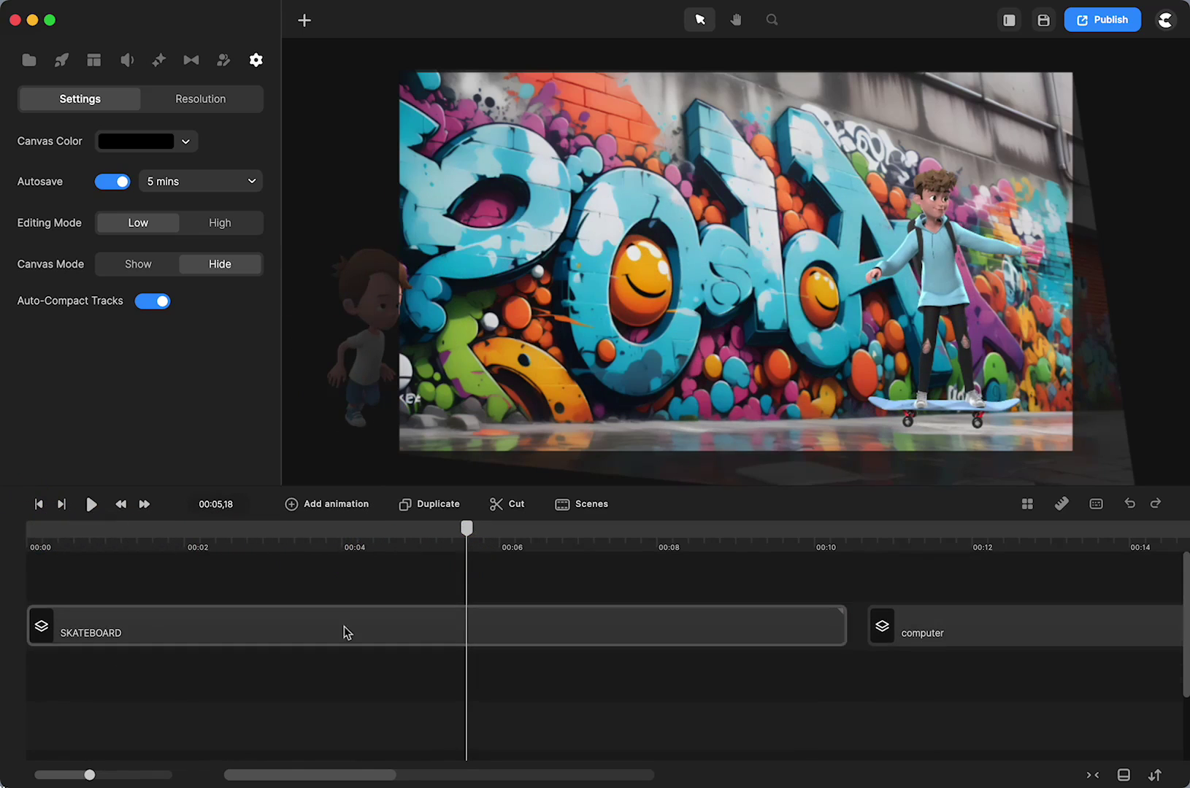
click(336, 629)
right_click(337, 630)
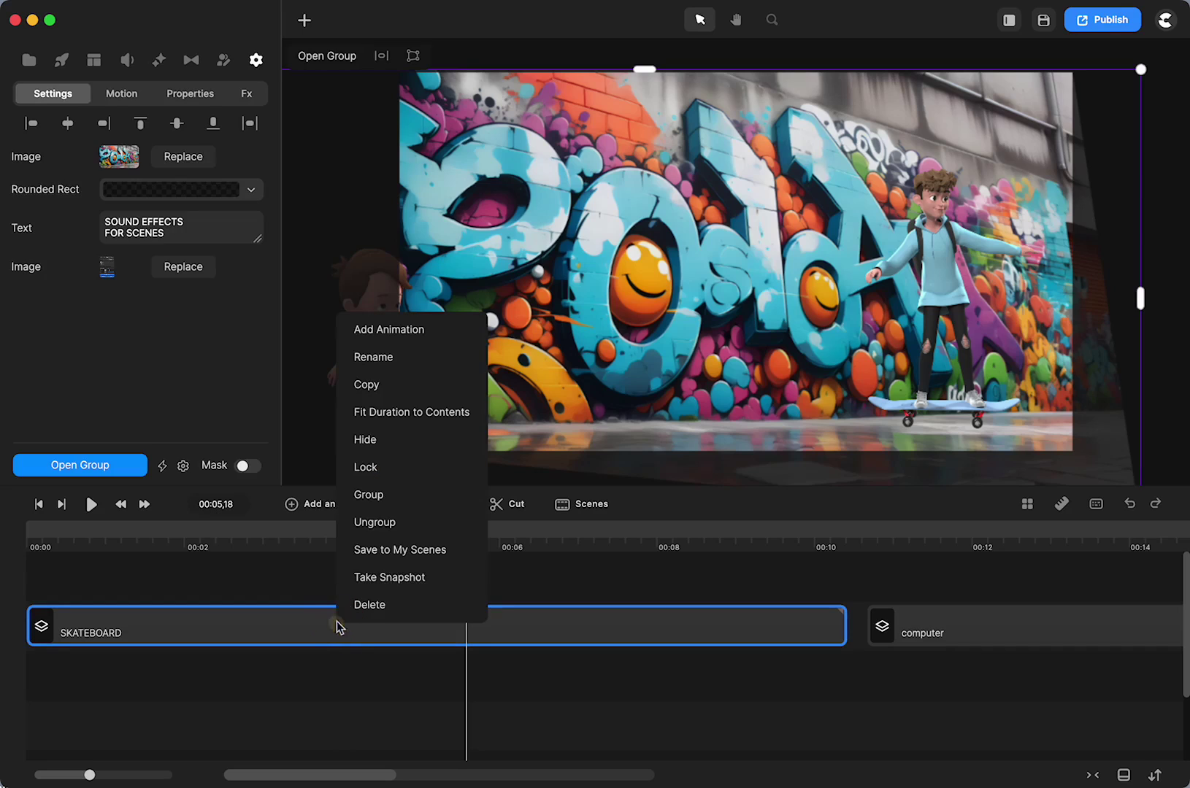
click(375, 524)
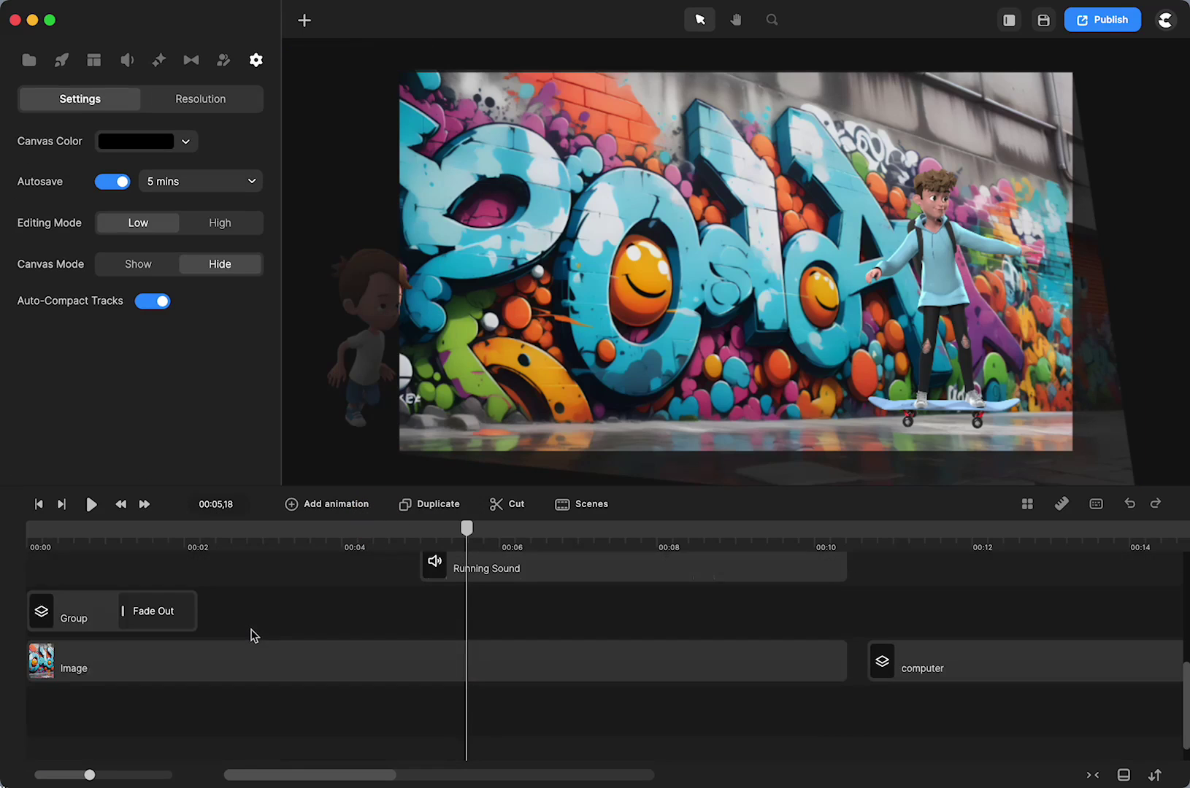
click(435, 673)
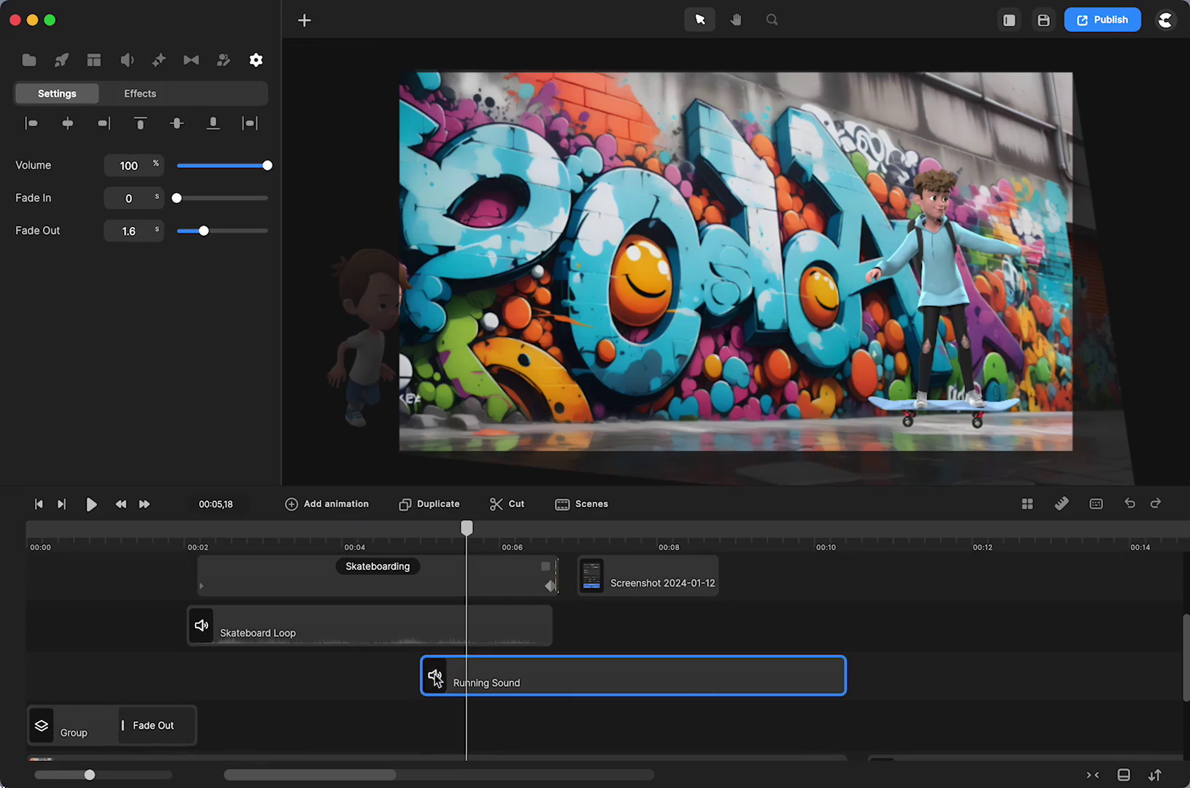
- Clear the Fx search and try sorting by popularity, name, longest and shortest
click(125, 64)
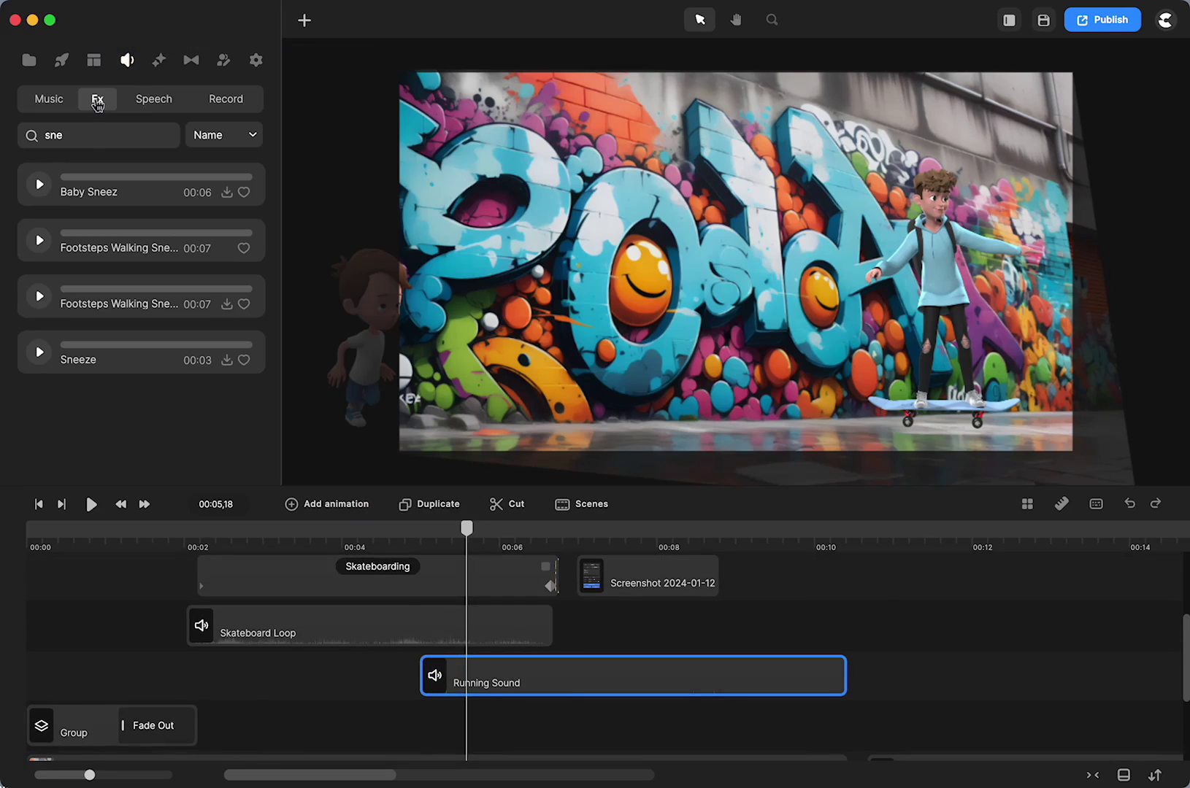
click(32, 134)
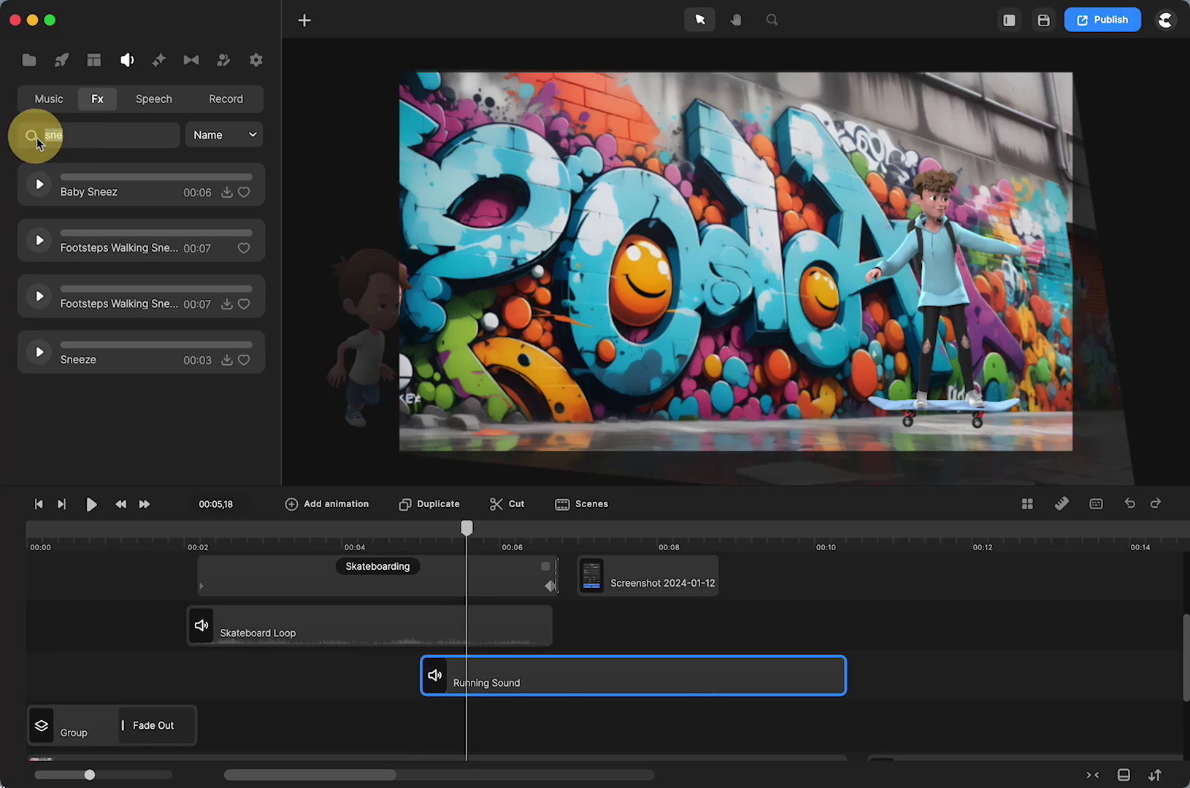
key(BackSpace)
key(BackSpace)
key(BackSpace)
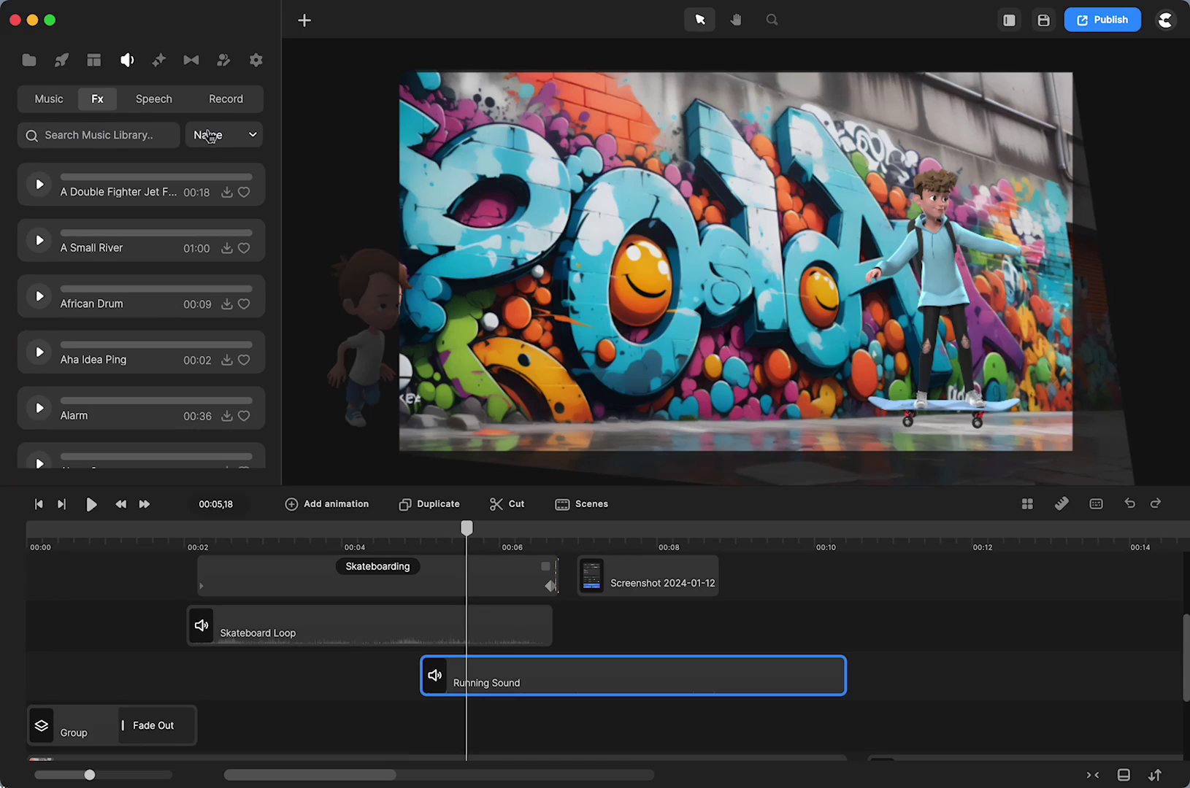
click(213, 138)
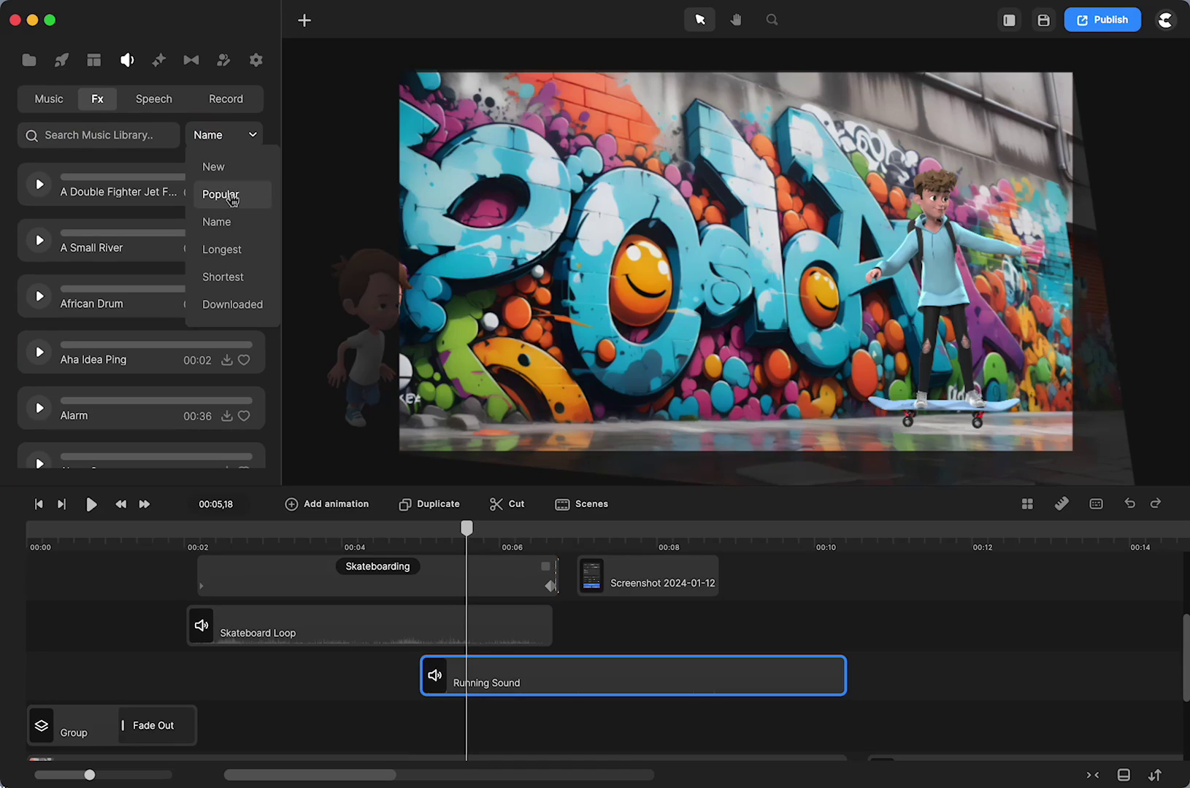
click(232, 199)
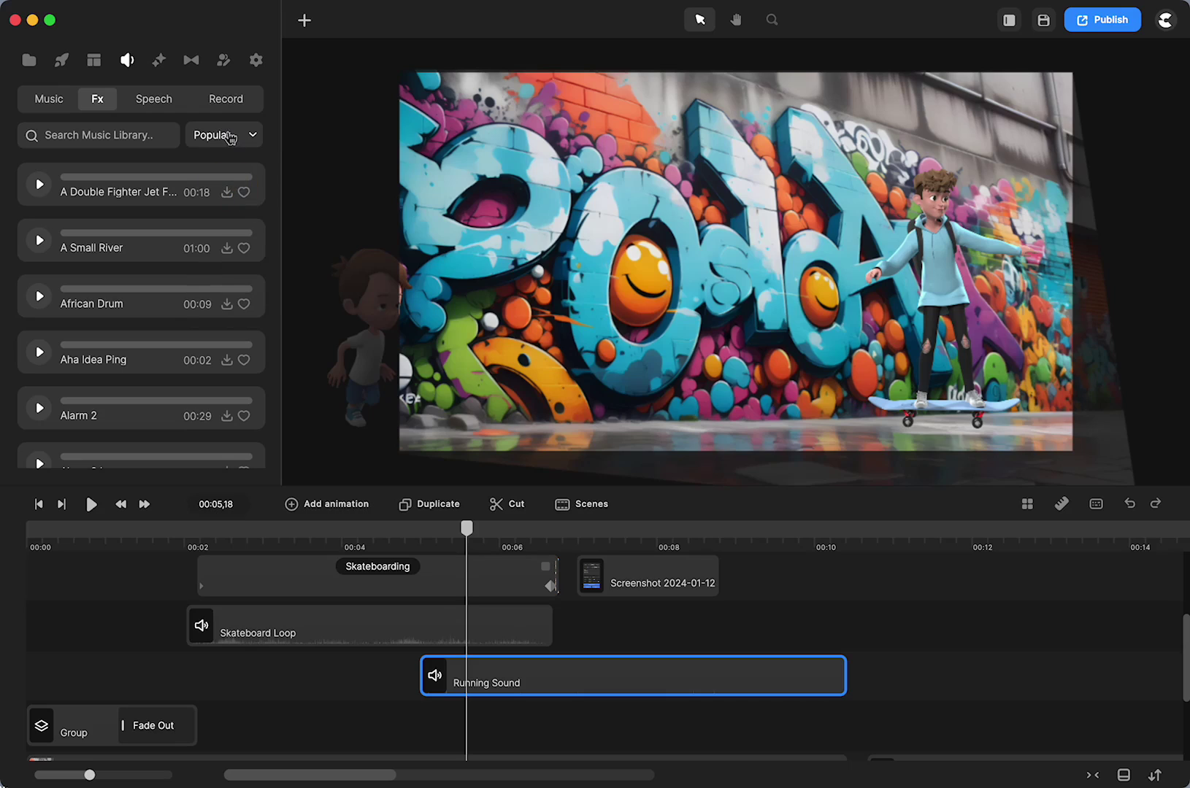
click(230, 138)
click(223, 221)
click(222, 138)
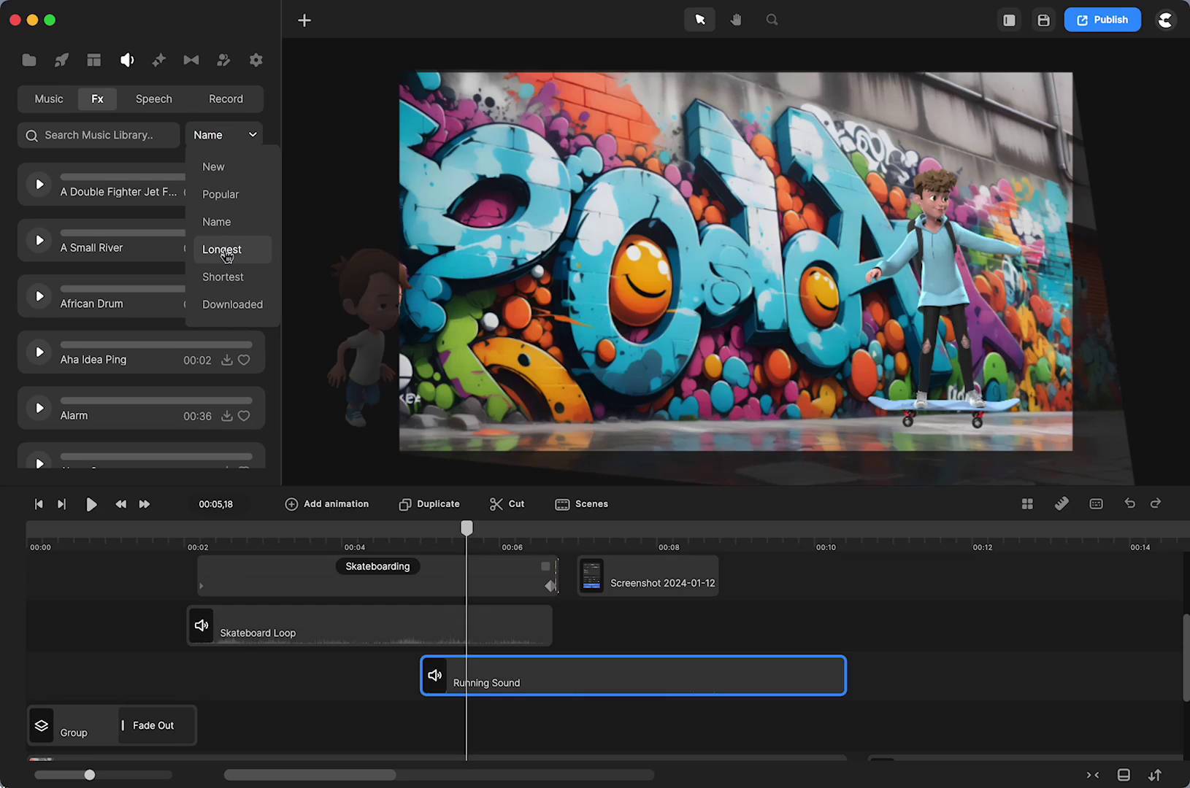
click(221, 249)
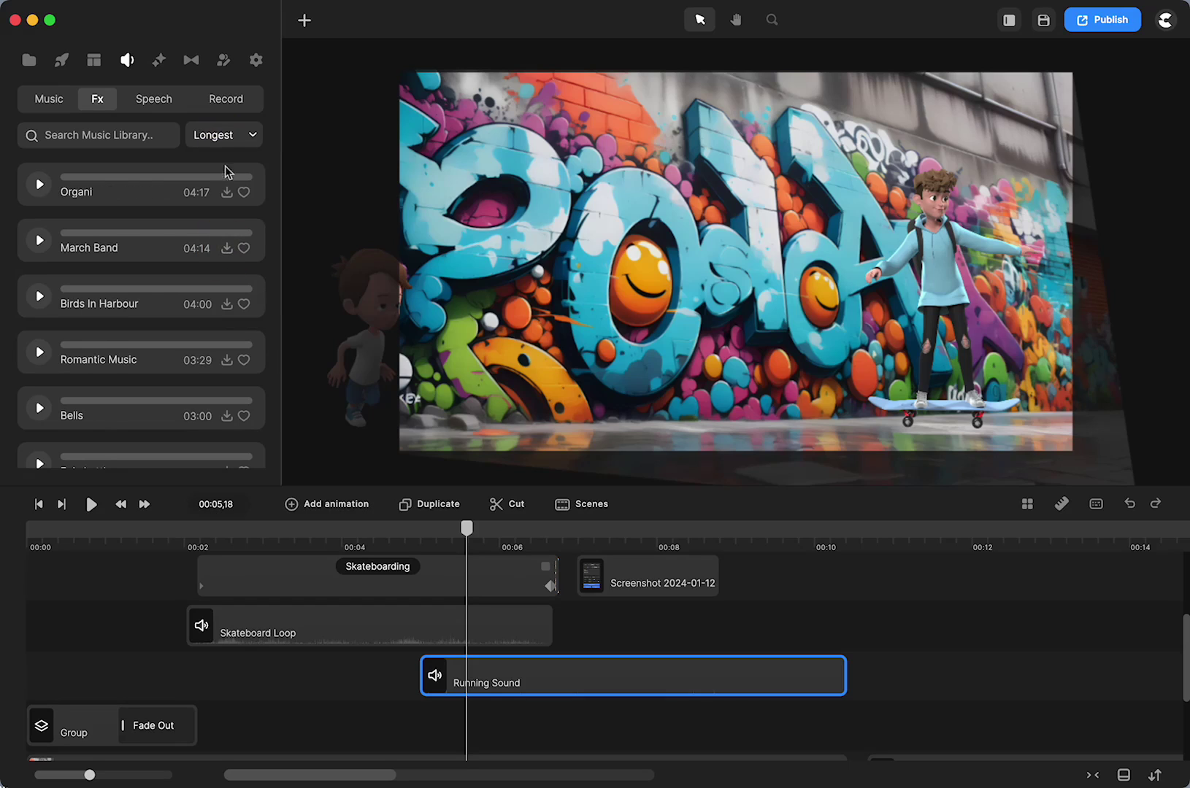
click(221, 142)
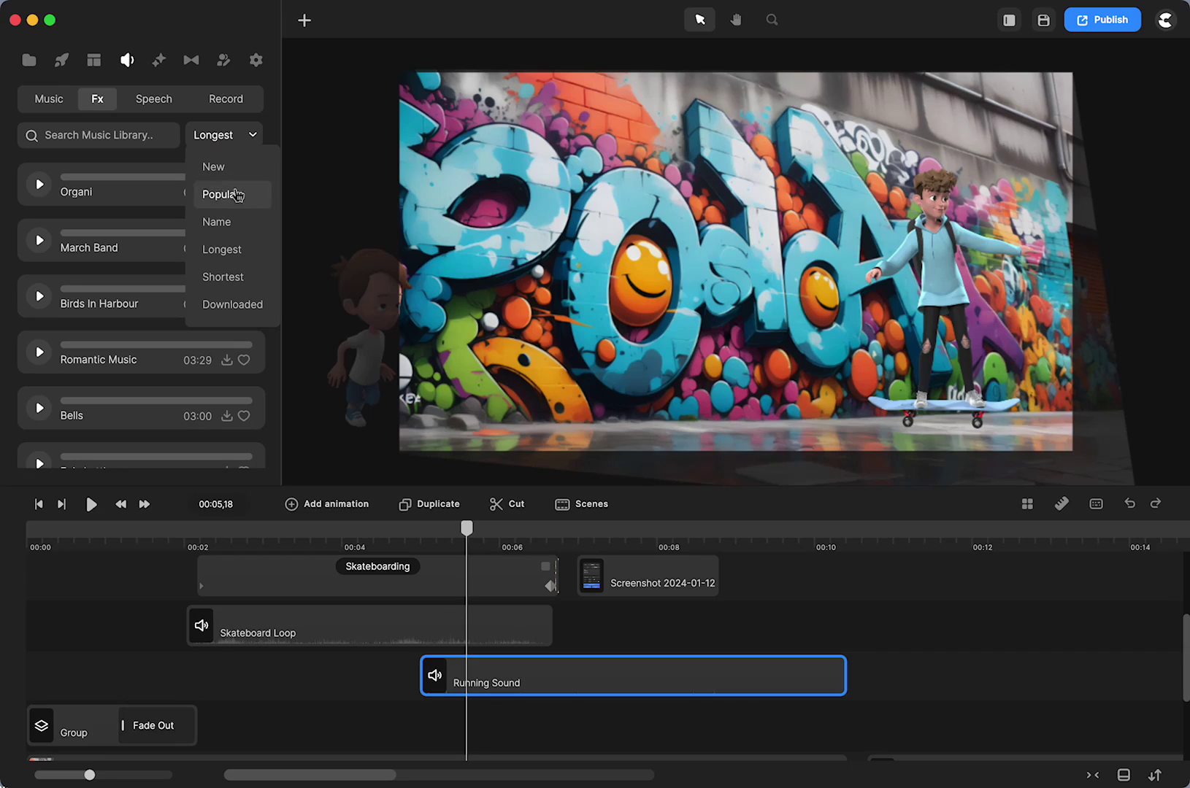
click(223, 278)
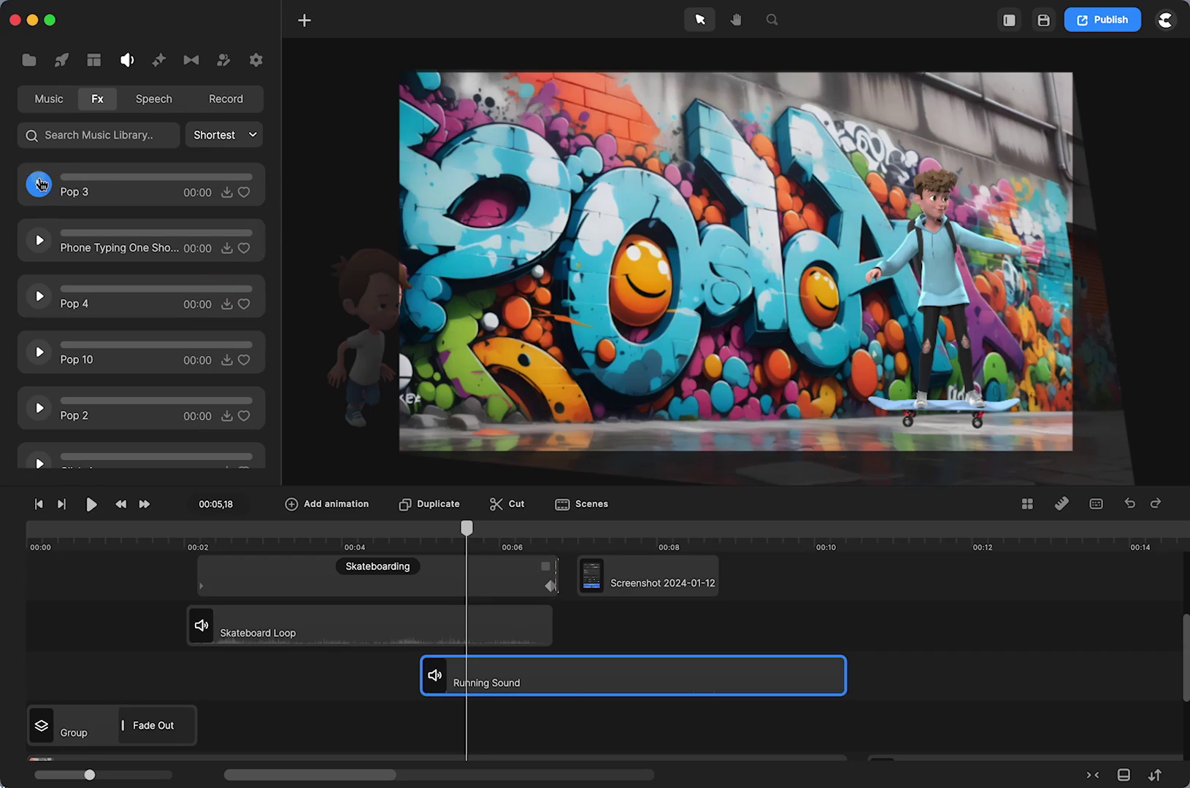
- Preview the Pop 3 sound effect twice while adjusting the system volume
click(41, 184)
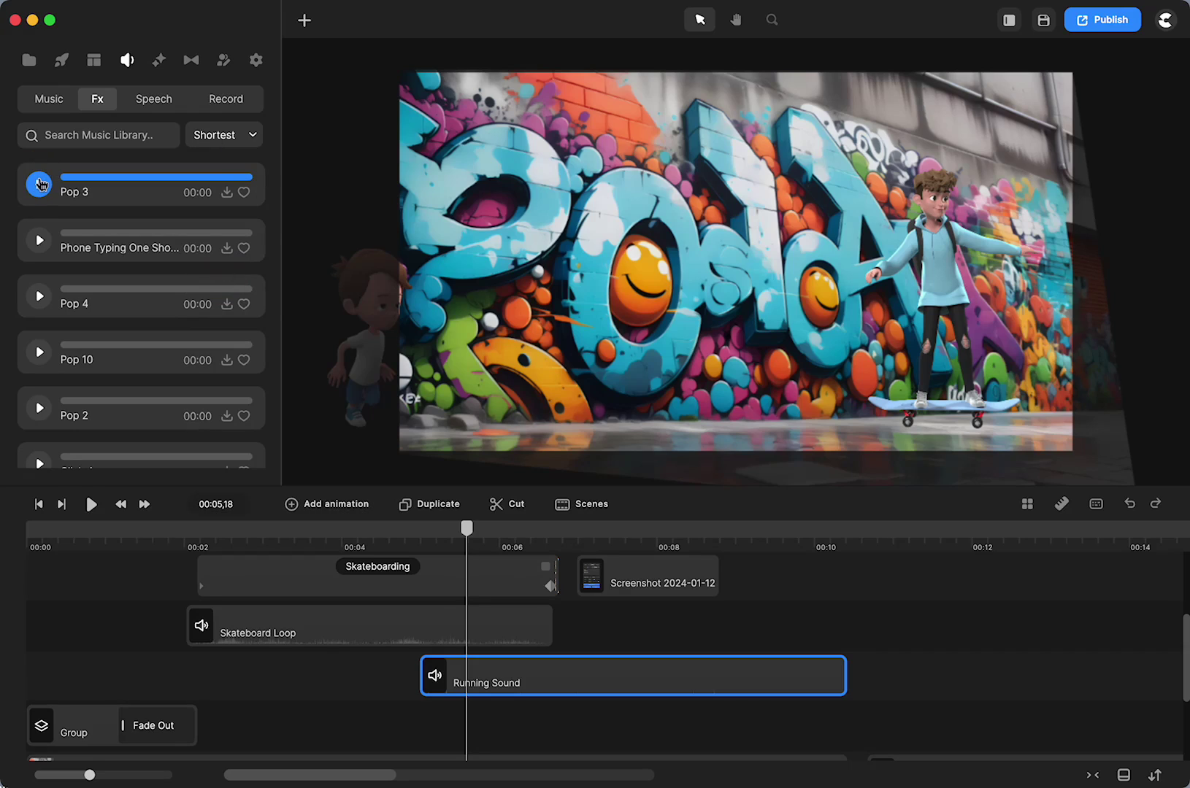
key(XF86AudioRaiseVolume)
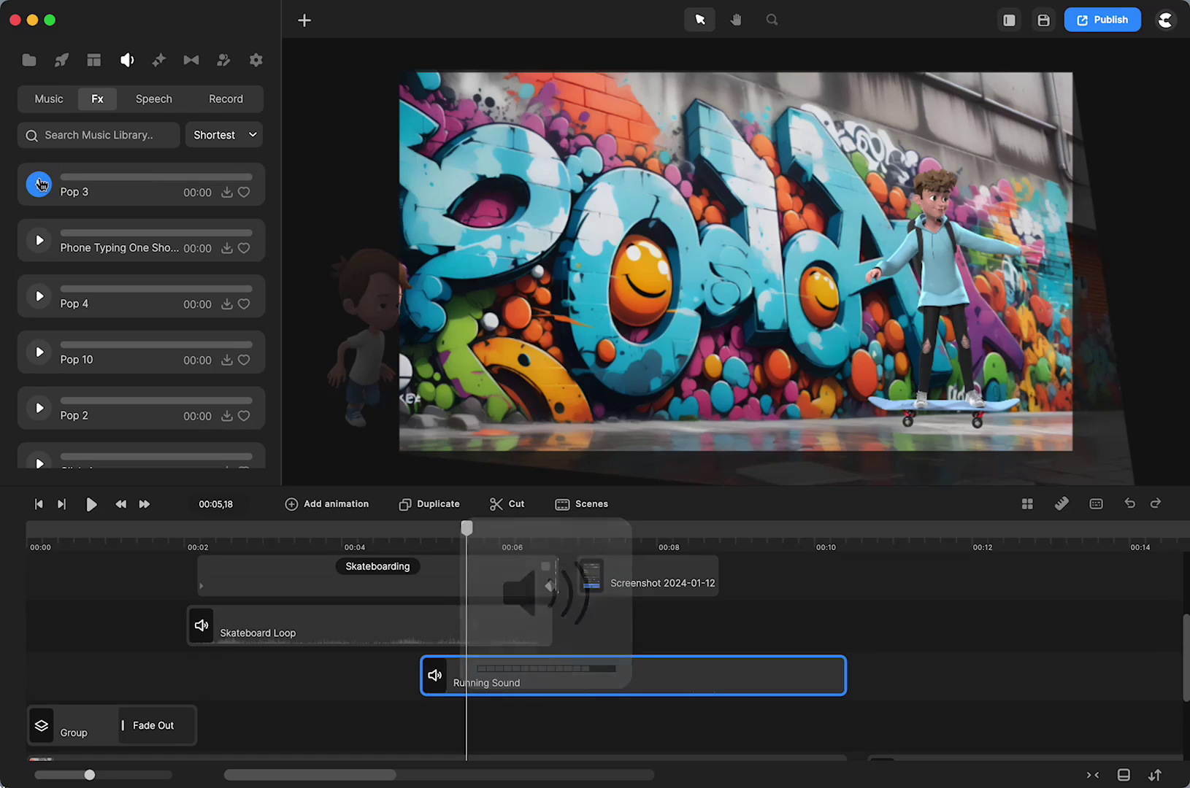
click(41, 193)
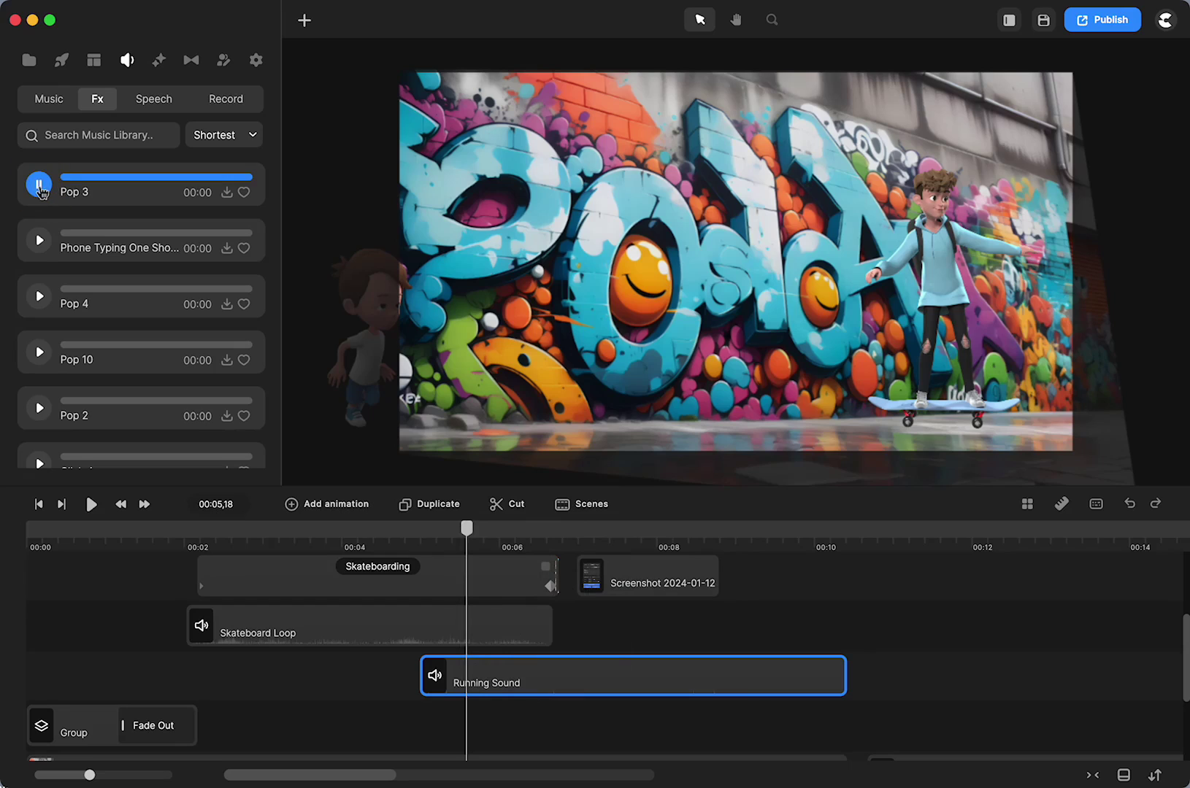
key(XF86AudioRaiseVolume)
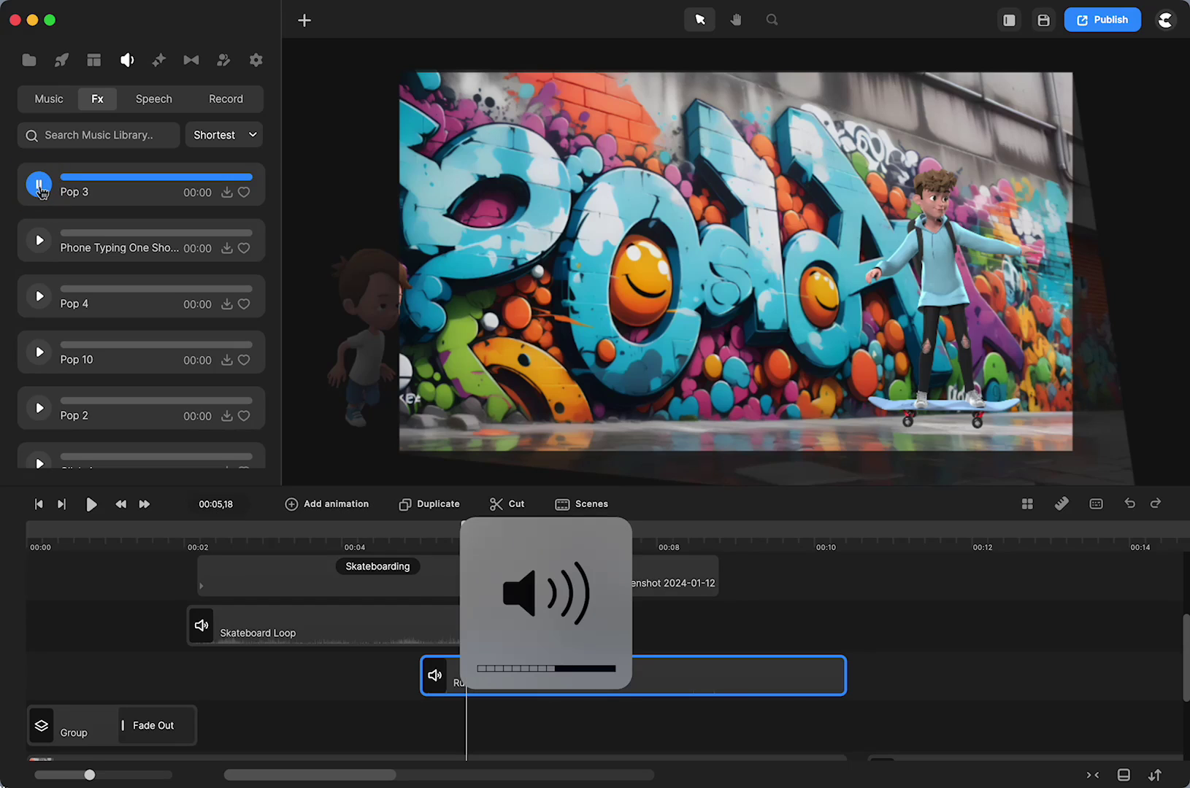
- Show only downloaded effects, then sort the library by New
click(215, 135)
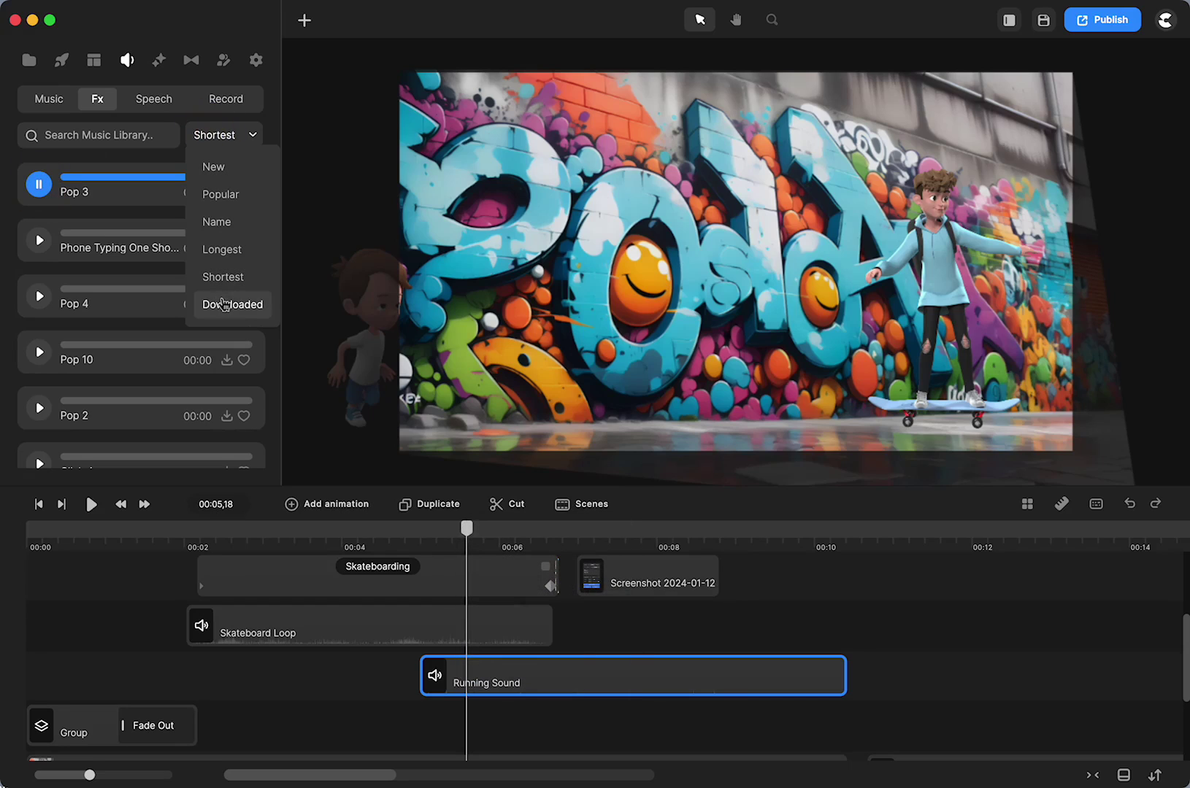
click(226, 304)
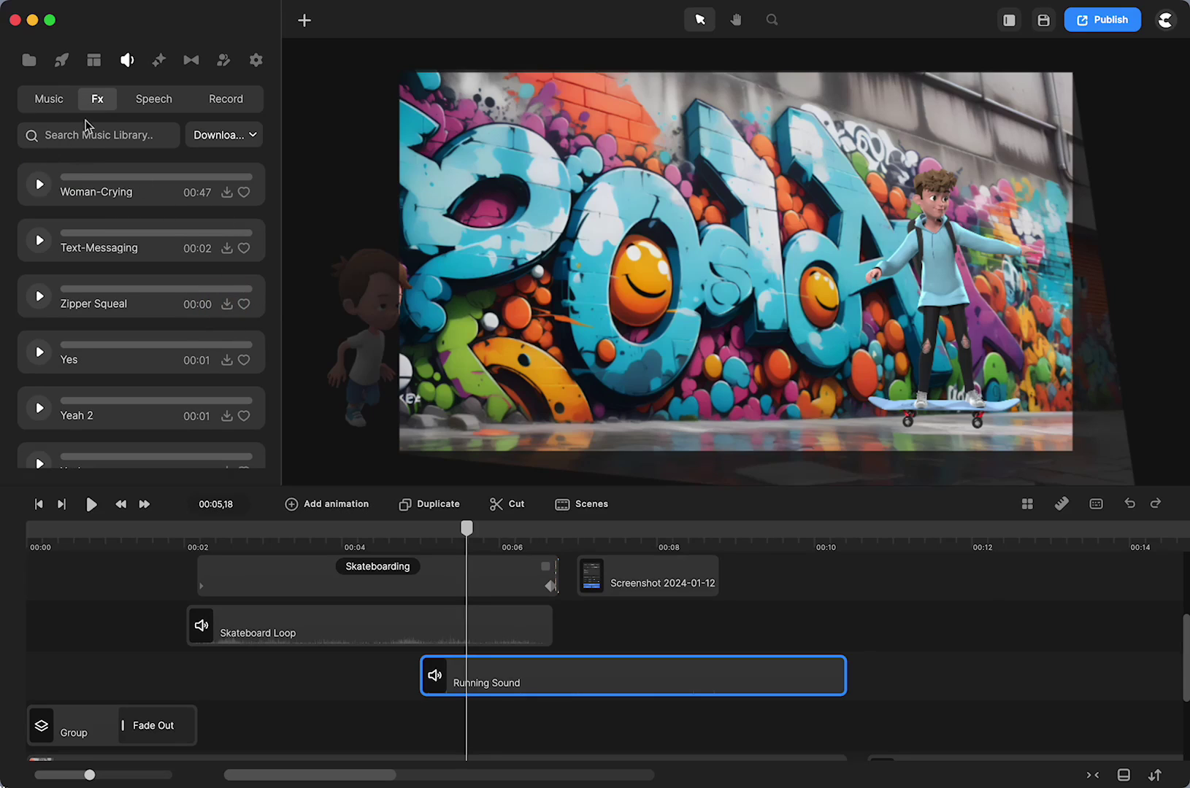
click(224, 145)
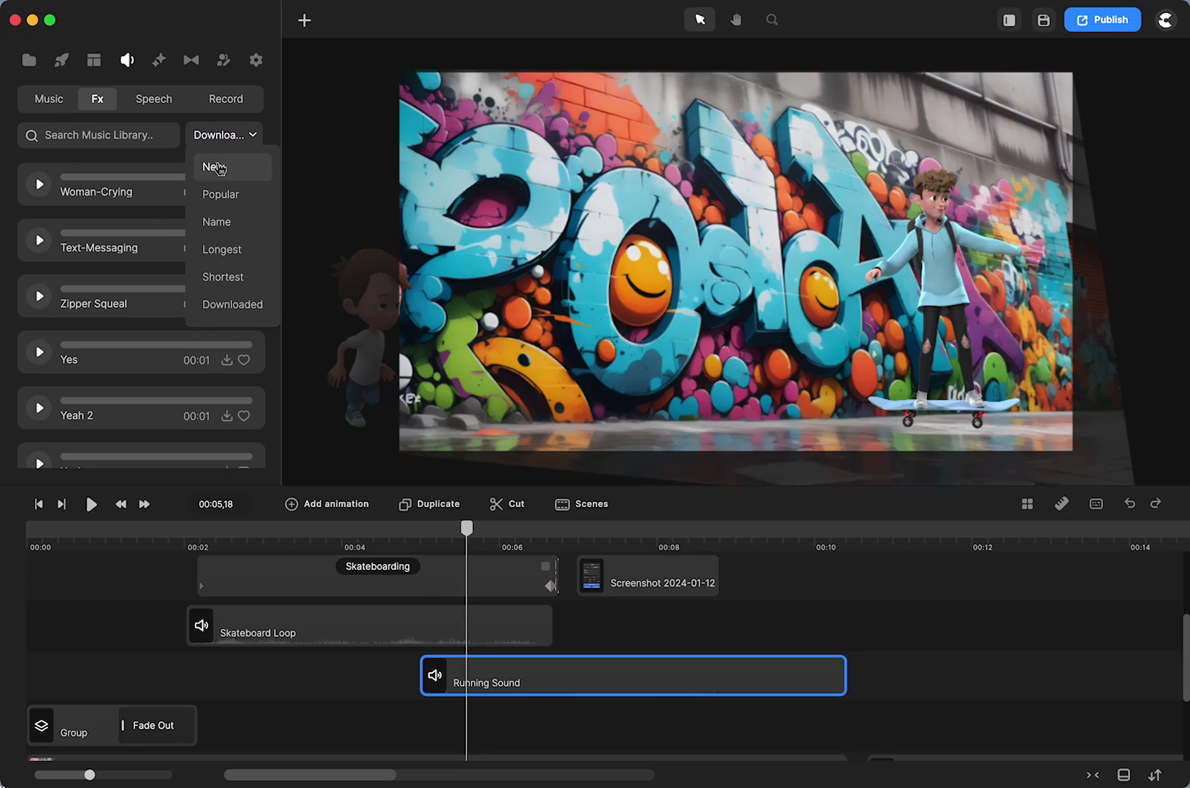
click(212, 164)
click(491, 675)
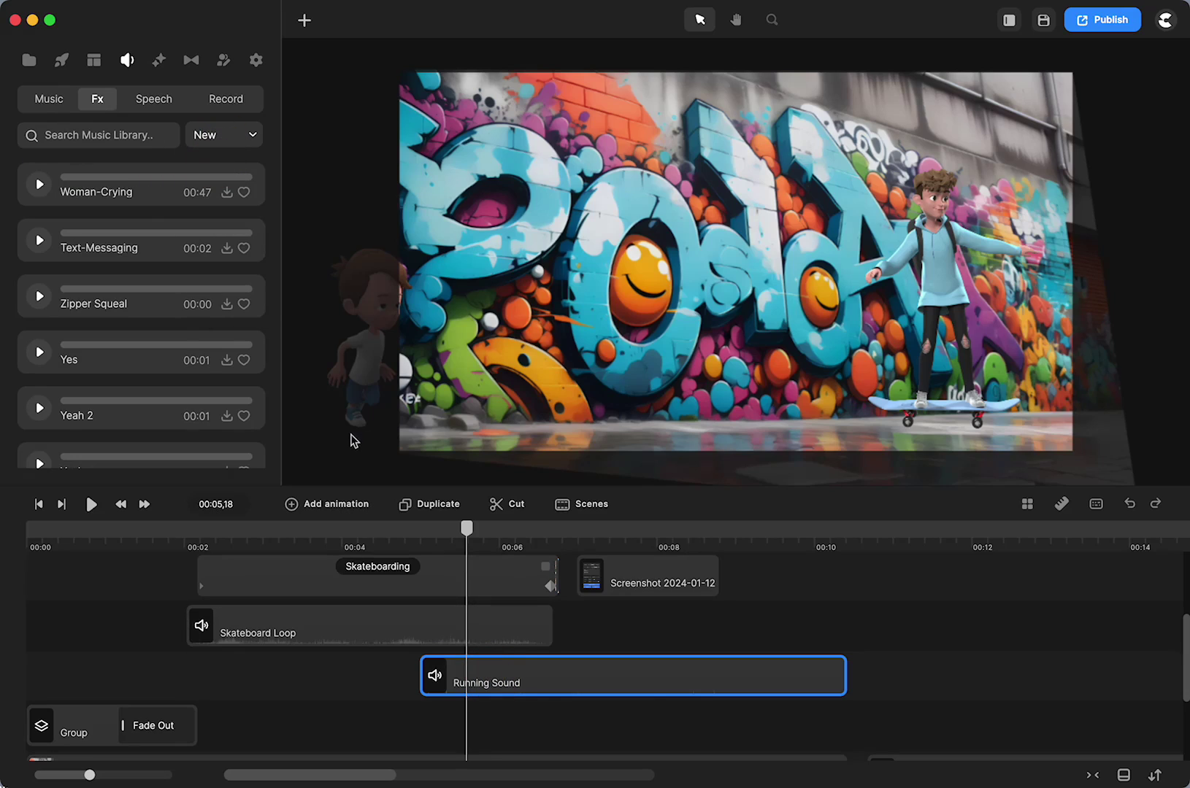
- Search the Fx library with 's', preview and stop Skateboard Loop, then deselect the clip
click(249, 638)
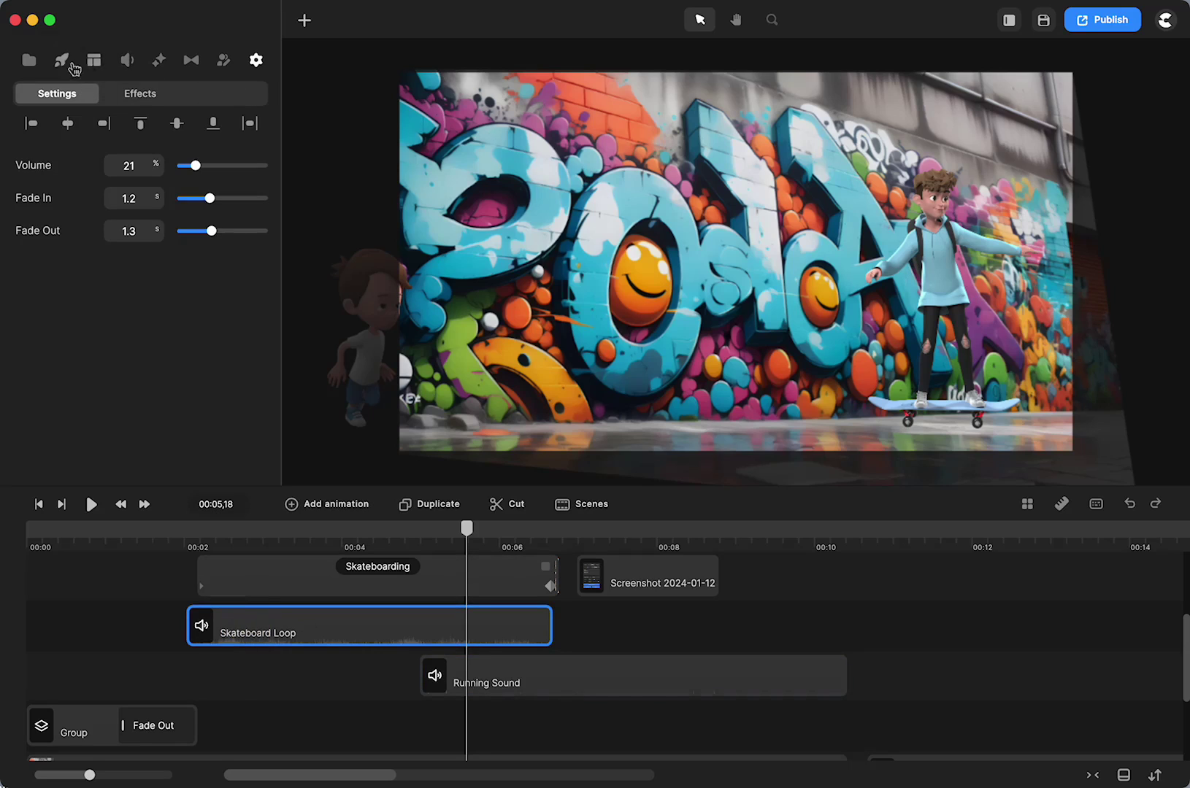
click(127, 61)
text(skate)
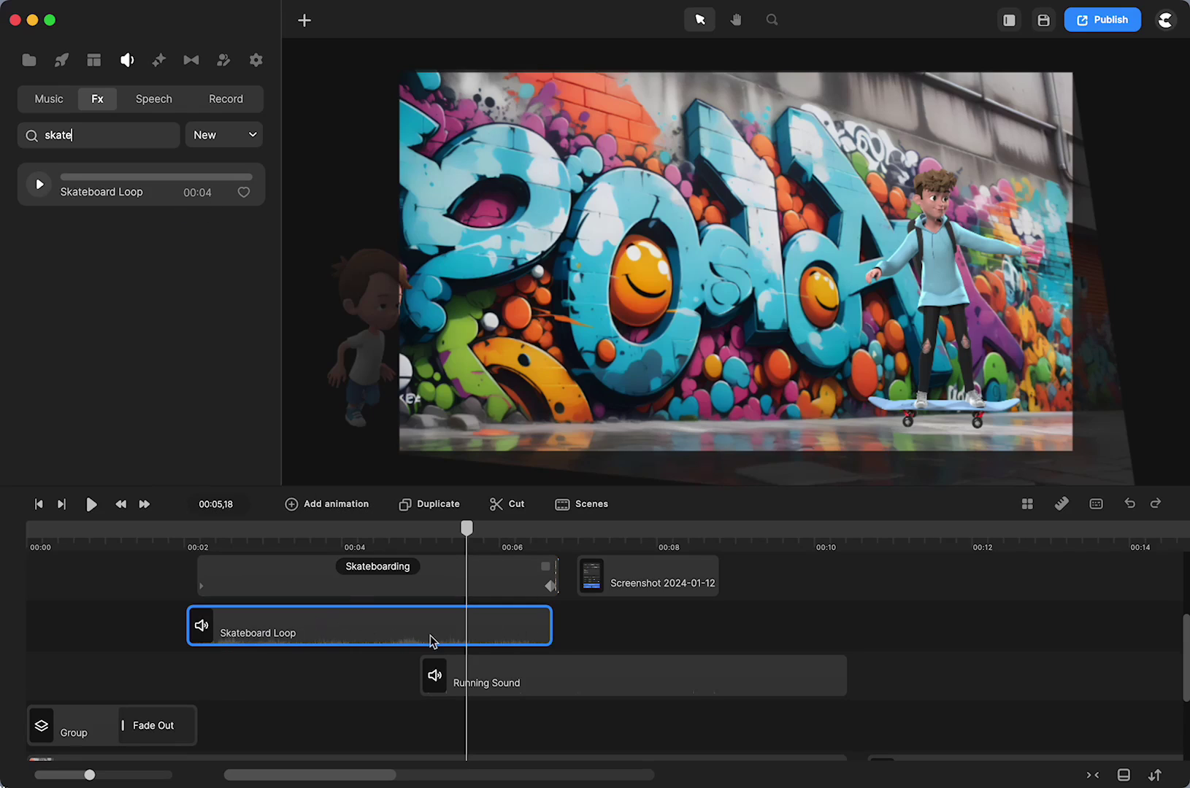
click(41, 184)
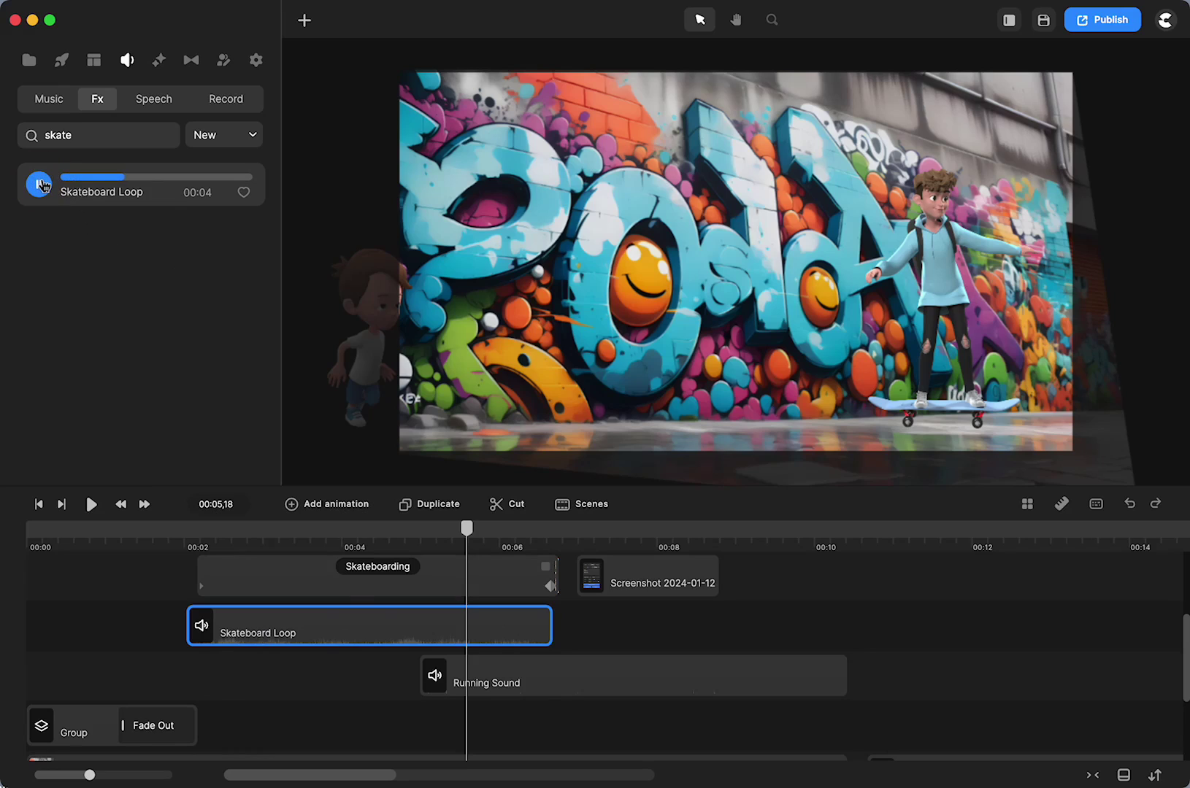
click(40, 184)
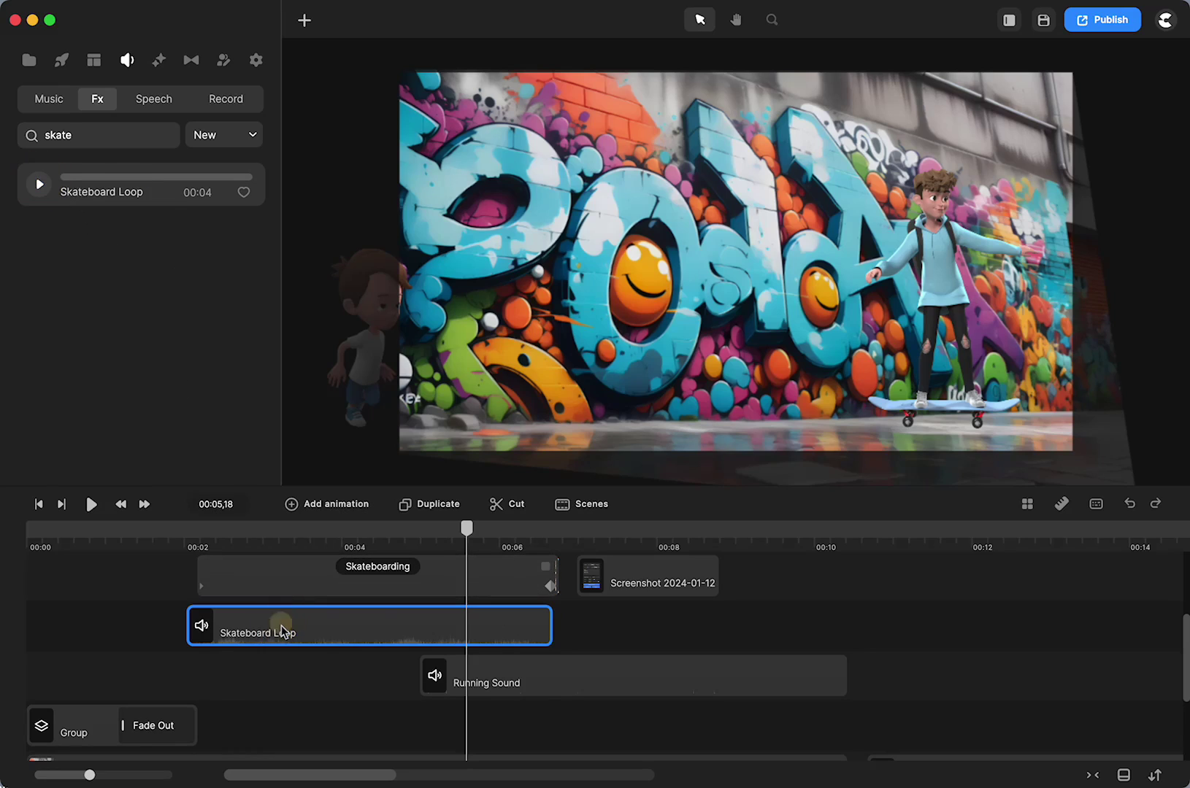
click(138, 672)
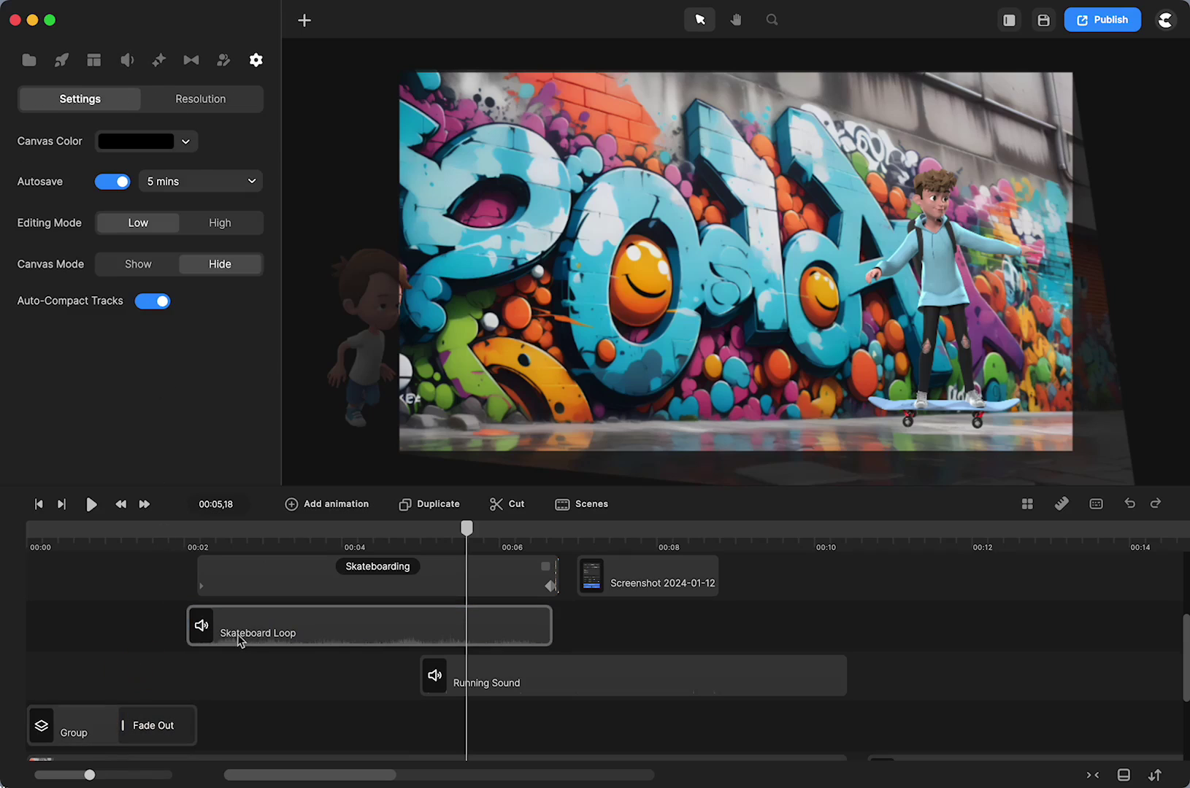
- Set the Skateboard Loop volume to 29%, then play and pause from 00:02
click(236, 641)
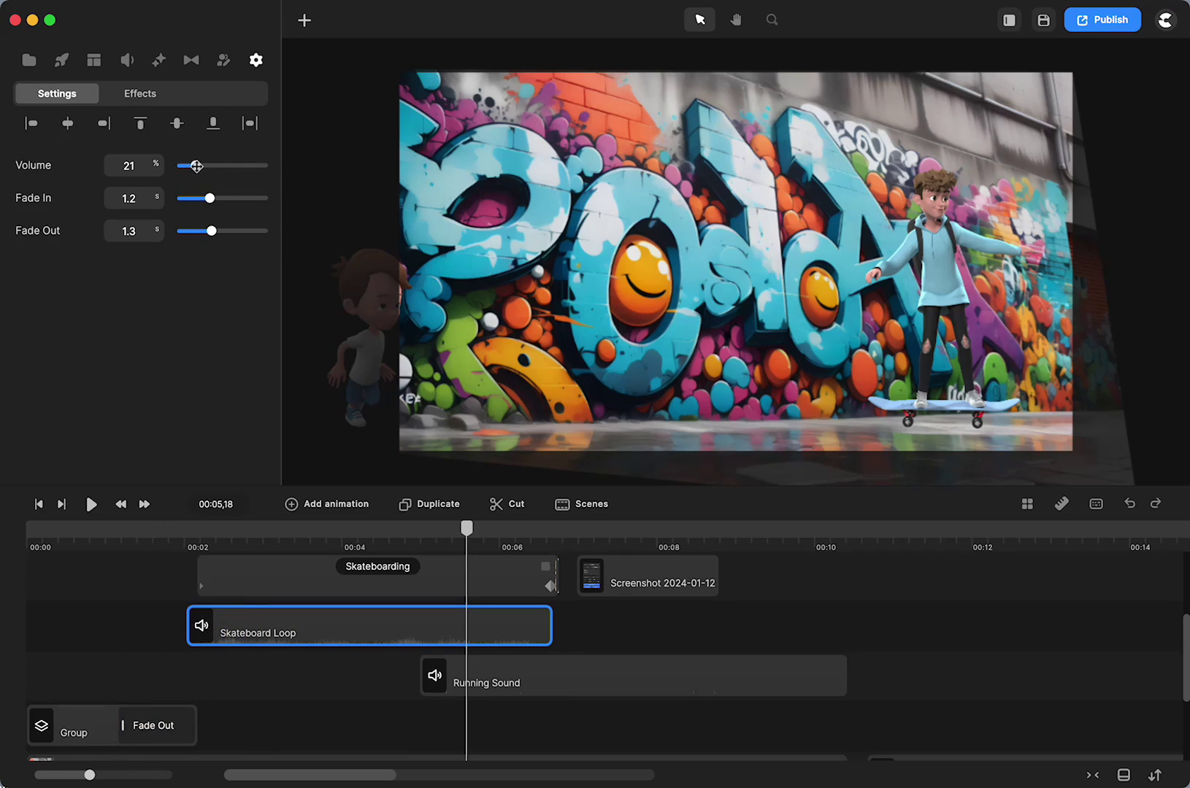
drag(195, 164, 203, 167)
click(196, 538)
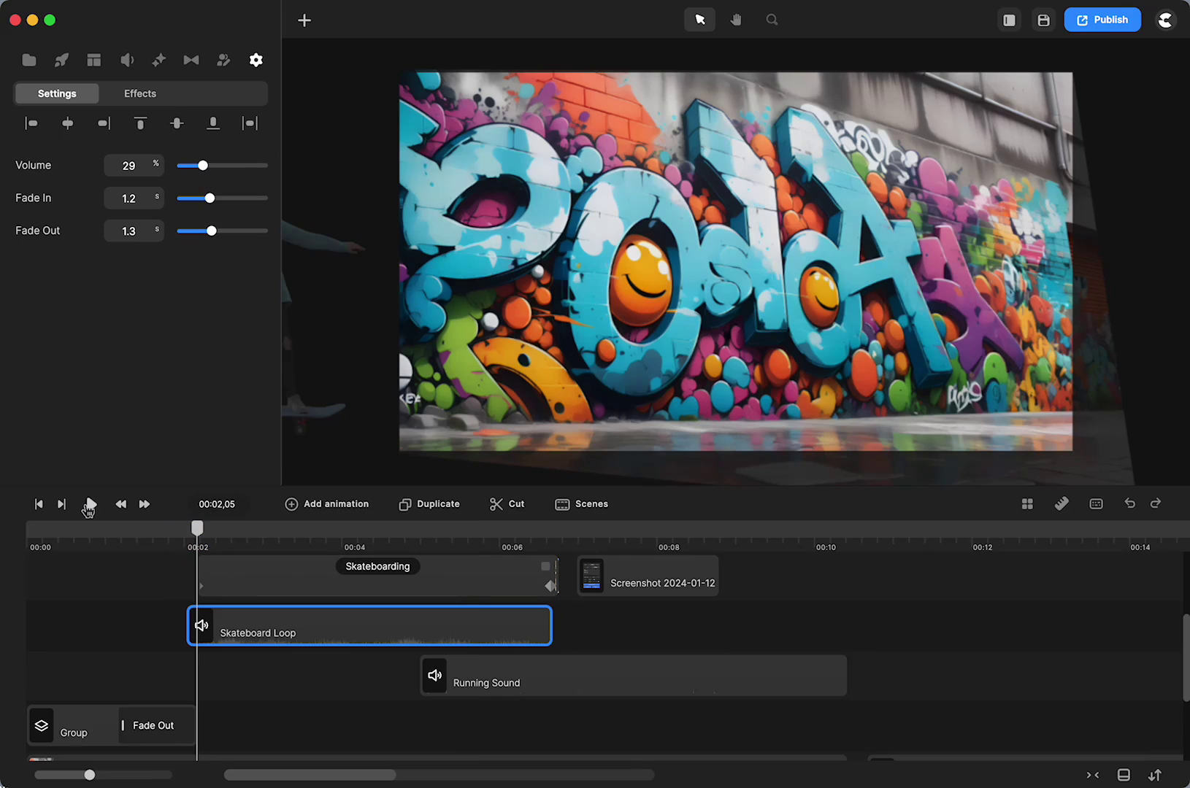
click(89, 505)
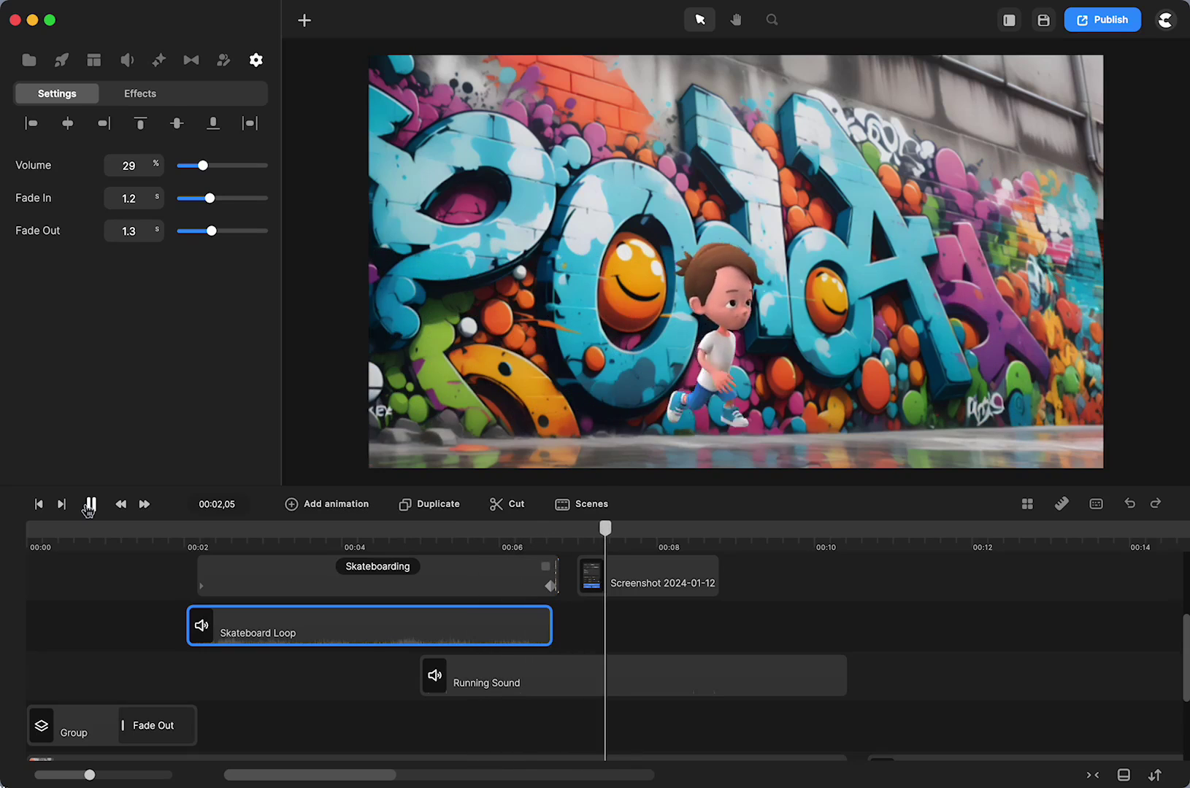
click(90, 505)
scroll(698, 633, up, 2)
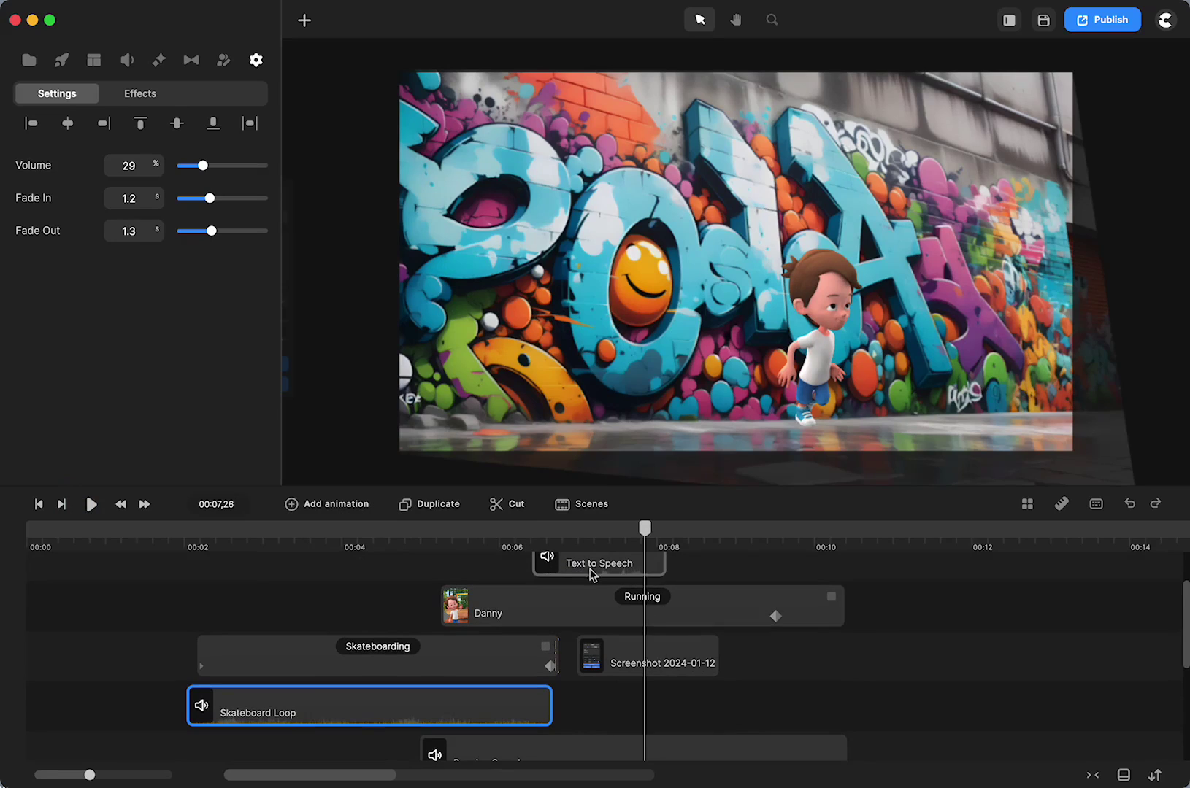
- Clear the 'skate' search, then download and preview Text-Messaging
click(127, 64)
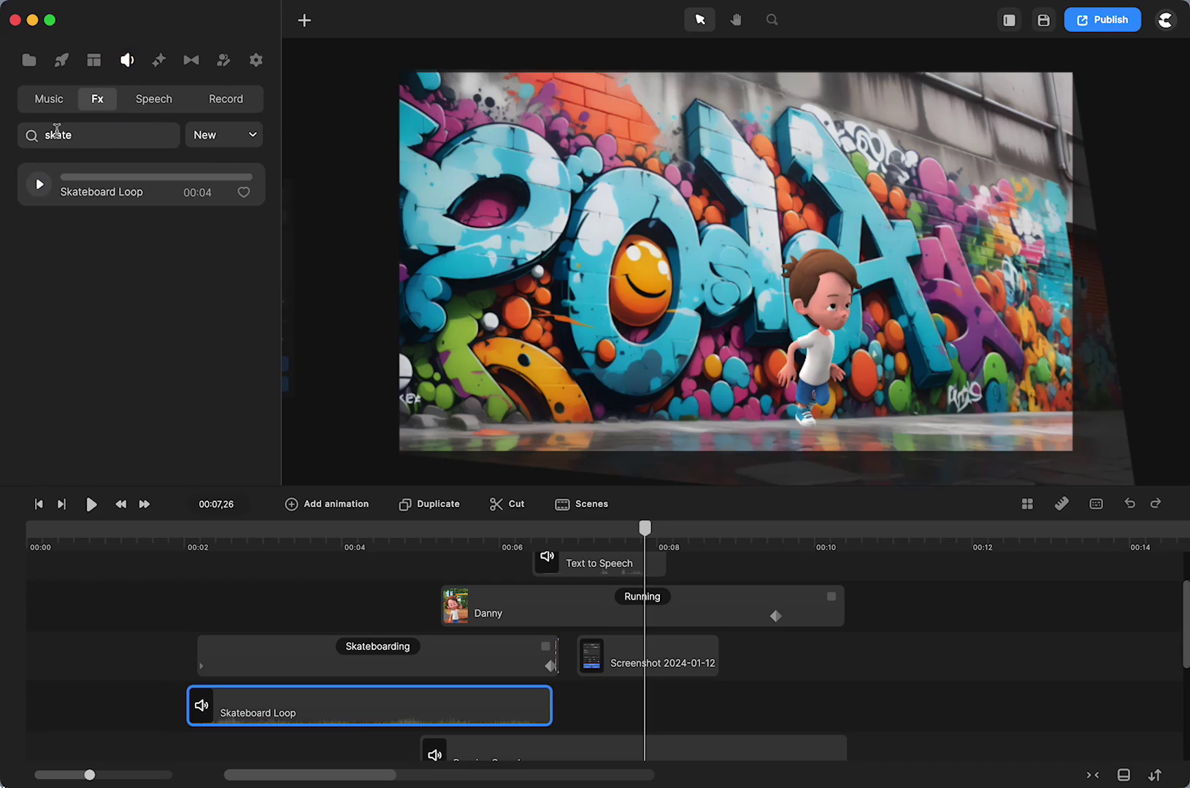
double_click(57, 133)
key(BackSpace)
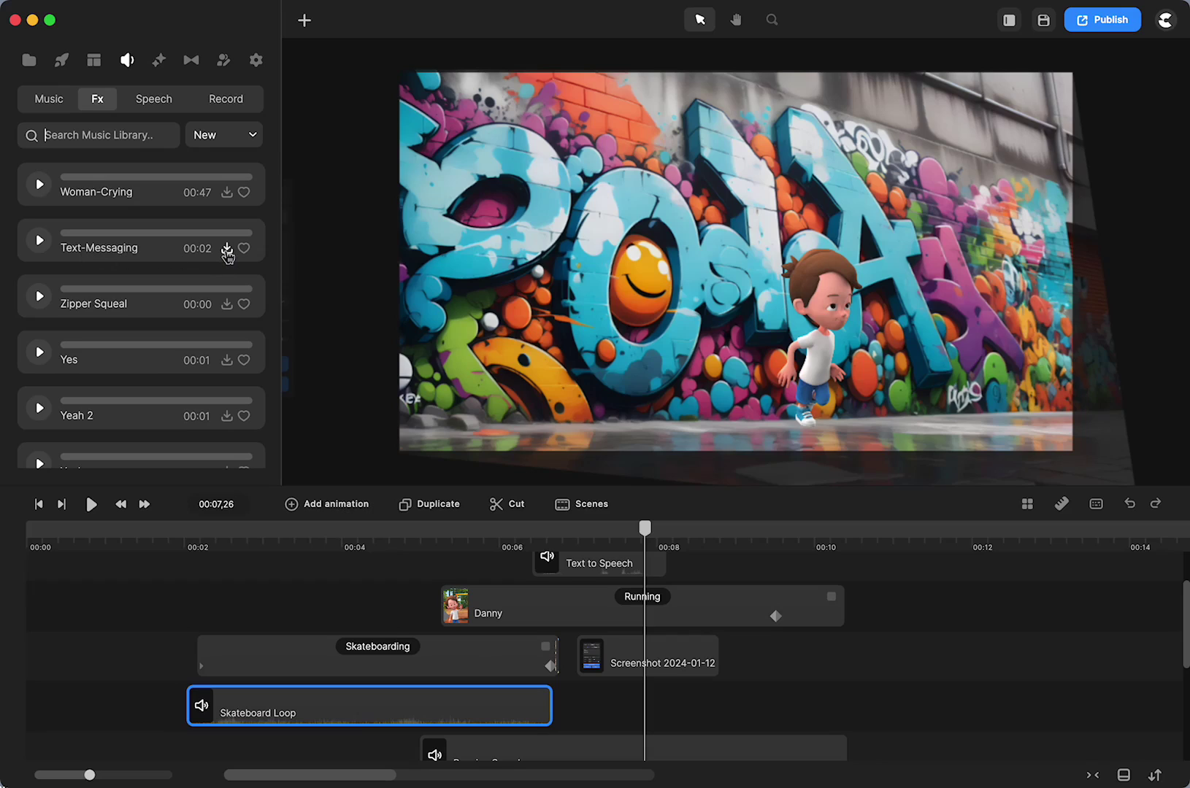
click(227, 249)
click(39, 240)
- Preview Zipper Squeal and Yes, then drag Text-Messaging onto the timeline near 00:02
click(40, 296)
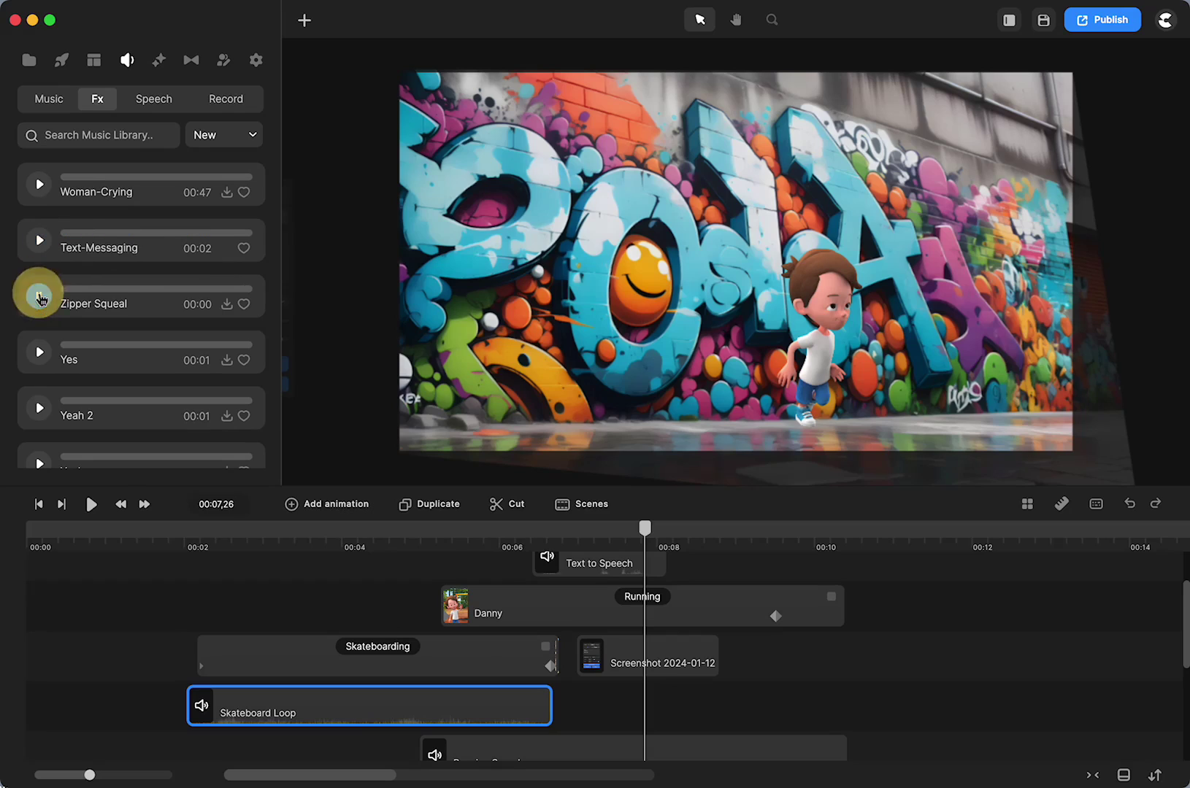
click(41, 352)
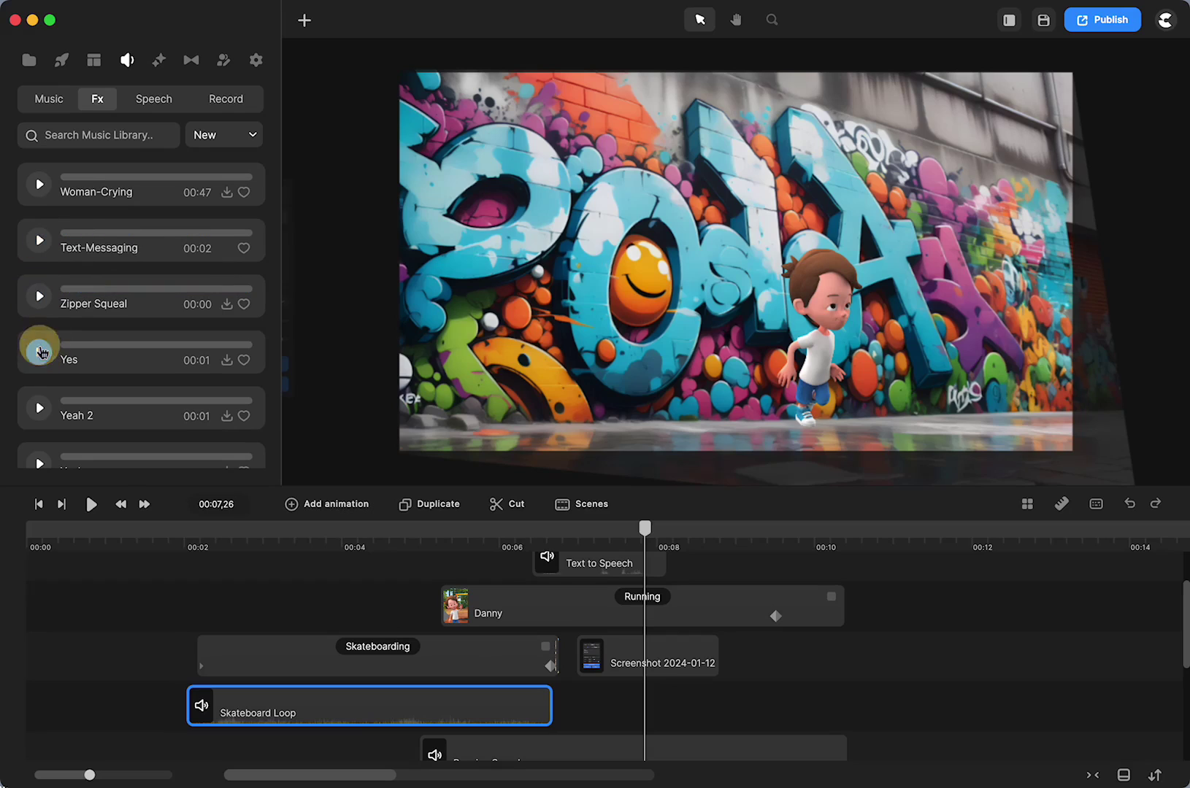
click(65, 239)
drag(65, 241, 241, 611)
- Give Text-Messaging 76% volume and a short fade-out, and show its fade handles
click(241, 541)
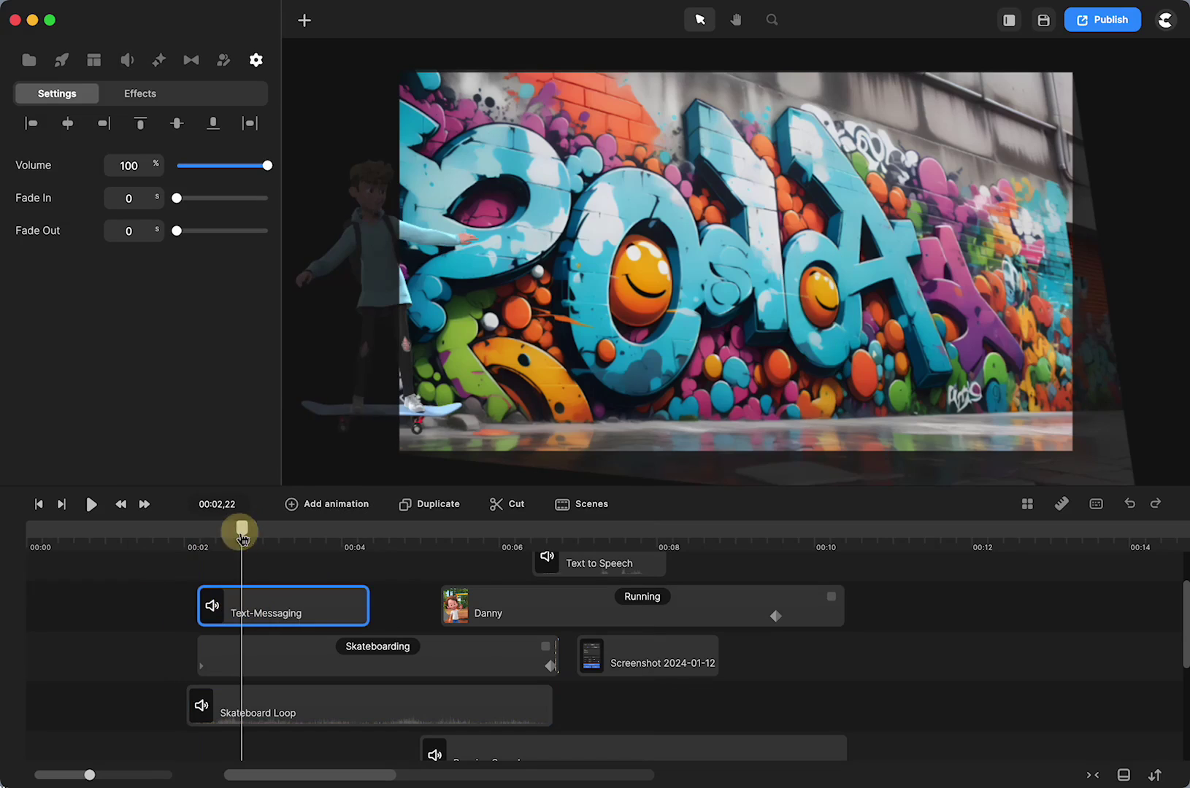
mouse_move(267, 166)
mouse_down()
mouse_move(207, 166)
mouse_move(244, 166)
mouse_up()
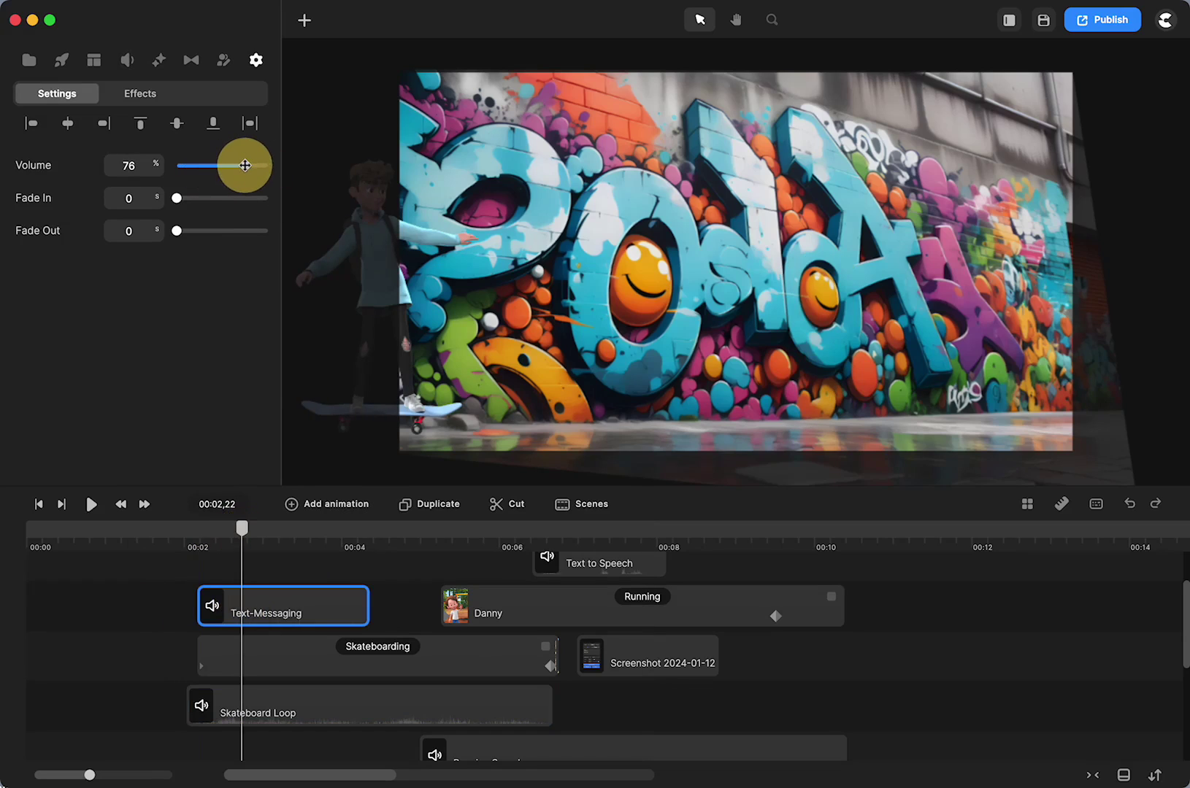
drag(177, 198, 181, 231)
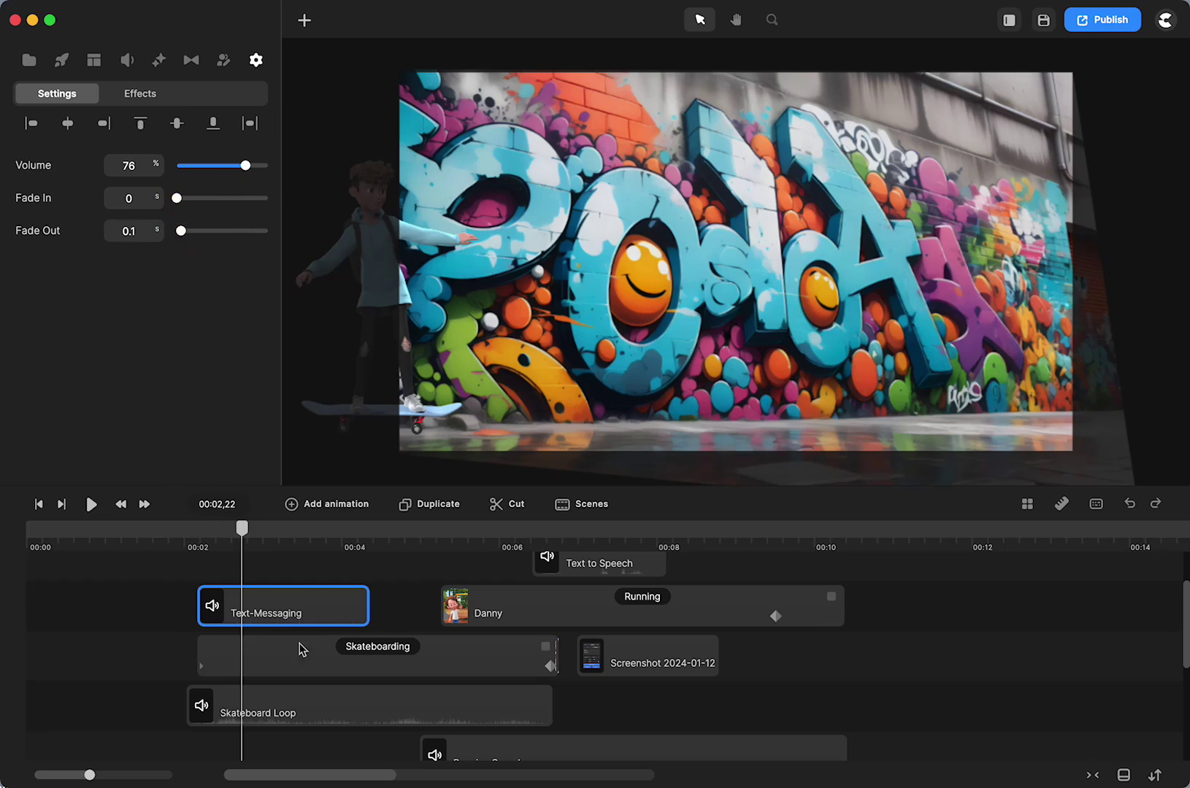
right_click(246, 605)
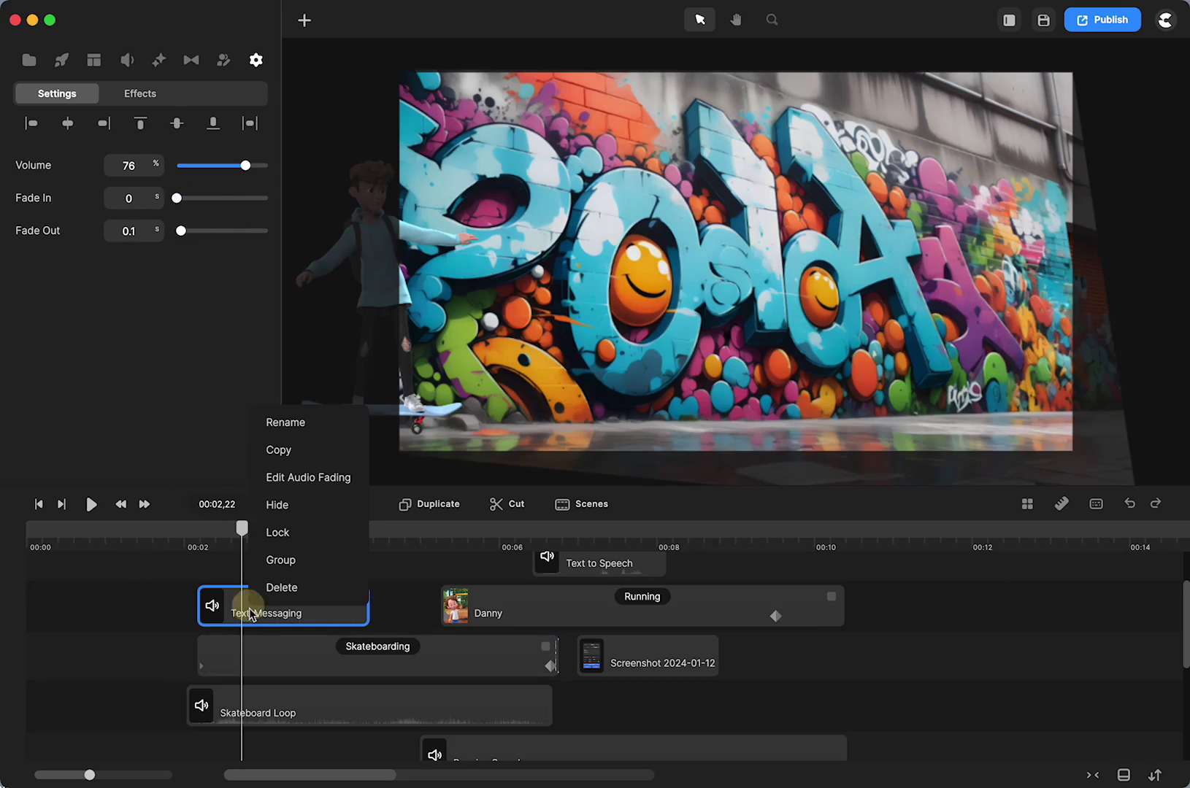
click(304, 479)
- Select the Text-Messaging clip and delete it
click(362, 595)
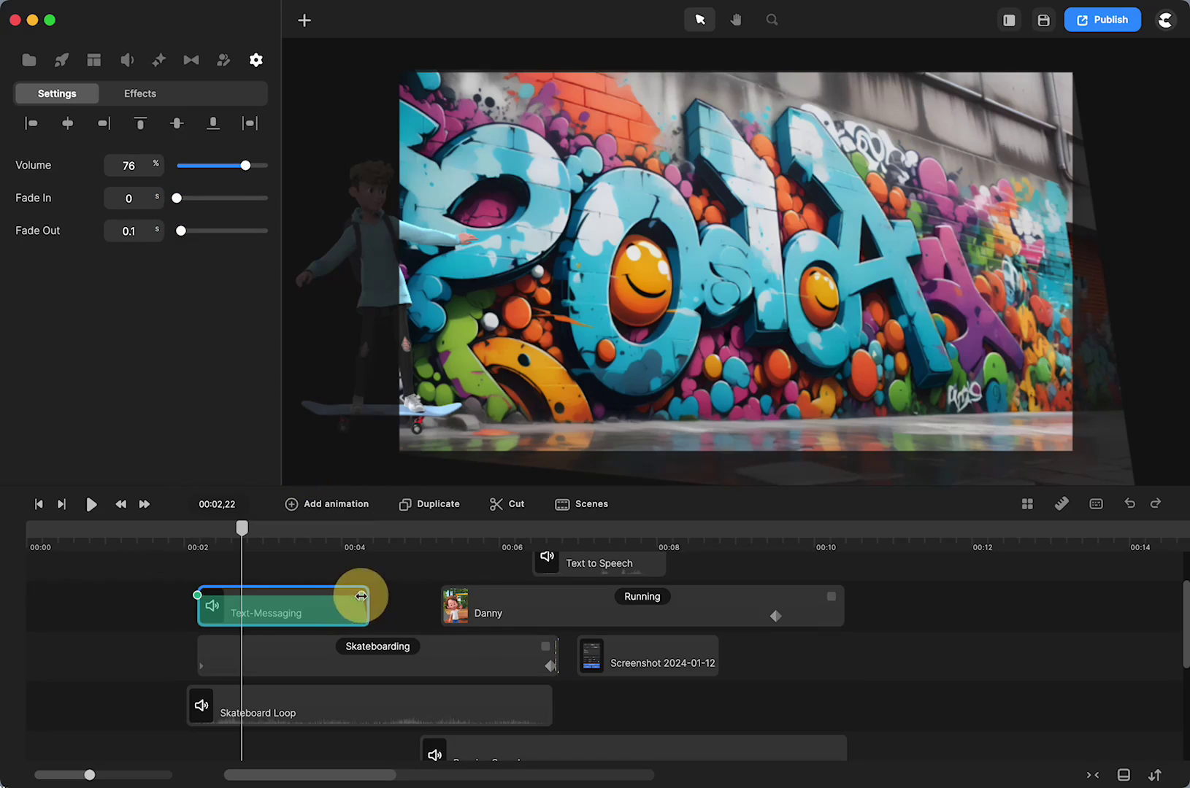
click(299, 570)
click(304, 612)
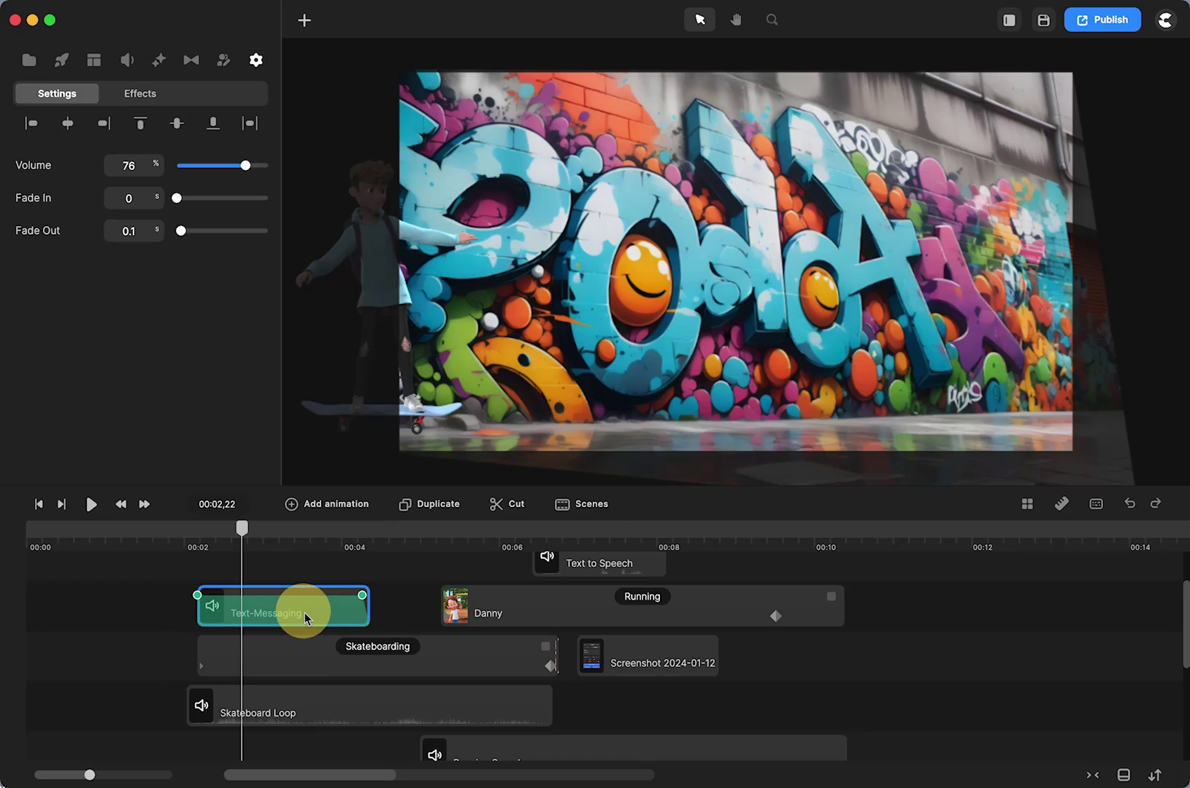
key(BackSpace)
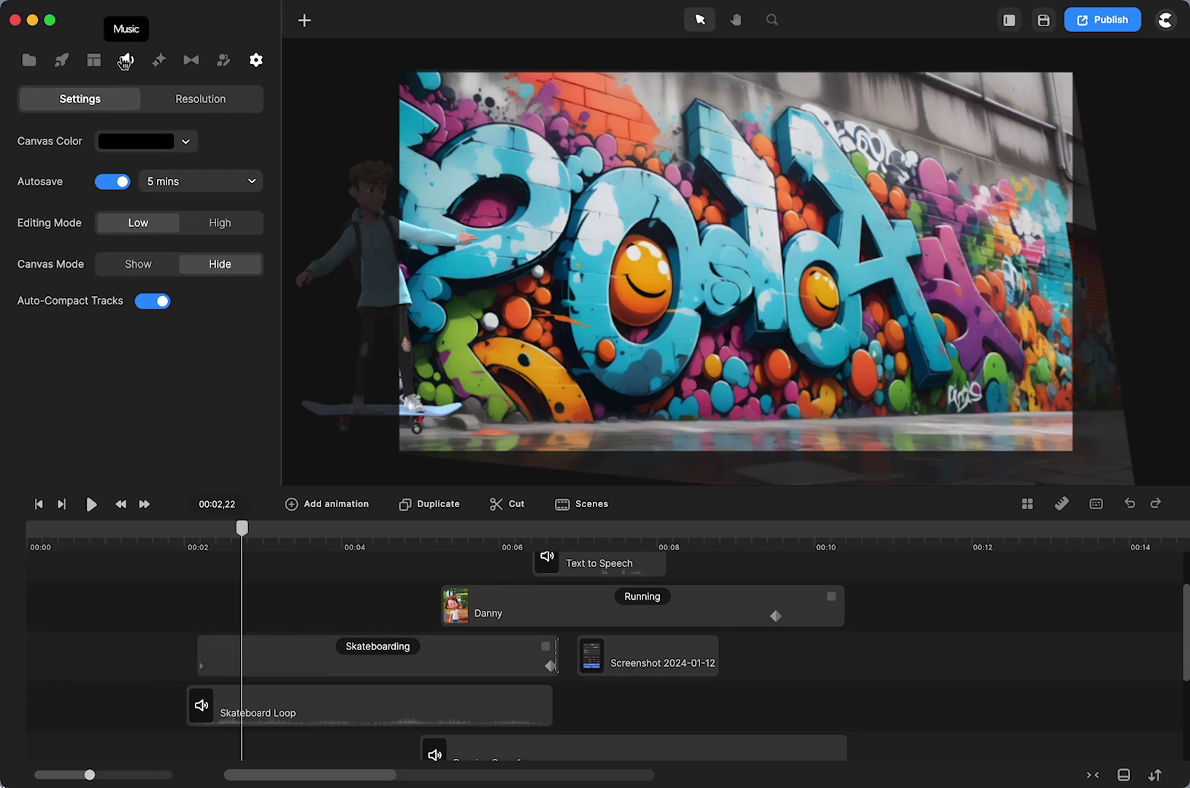
- Play the office scene from 00:10 and pause it
scroll(433, 557, right, 10)
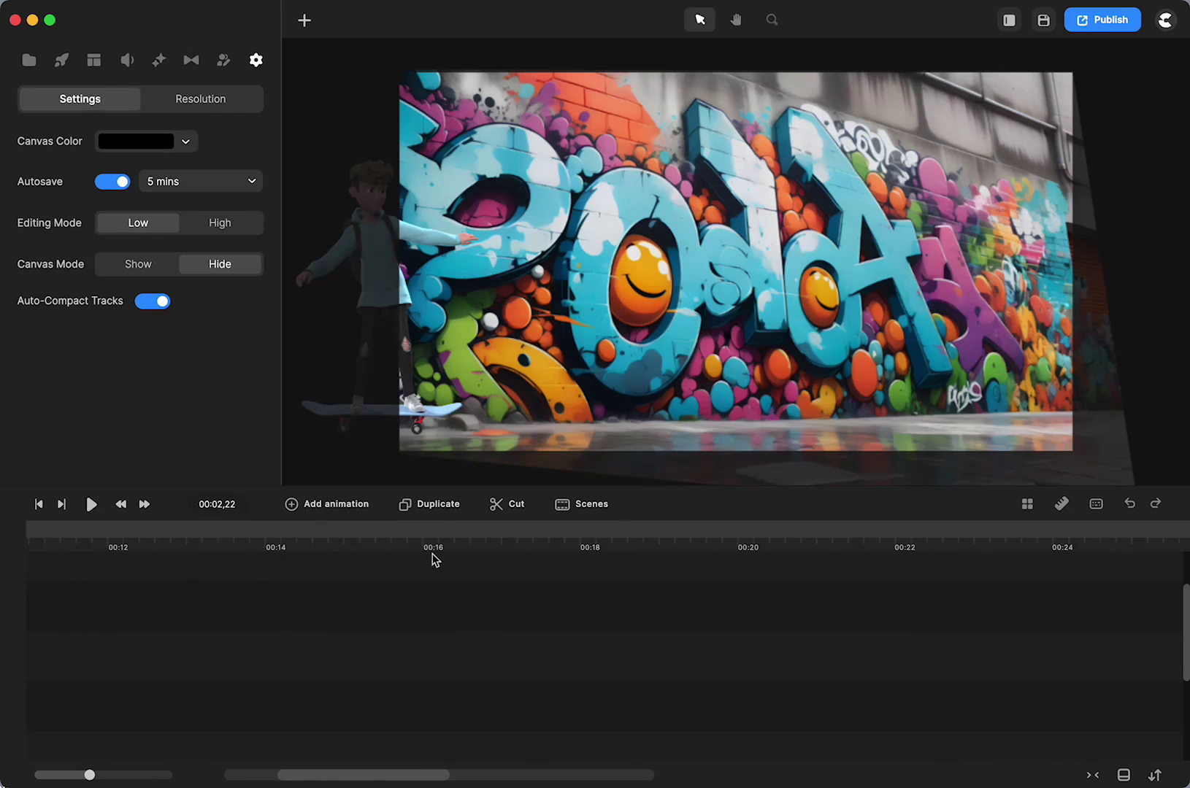
scroll(517, 619, down, 3)
scroll(517, 613, left, 6)
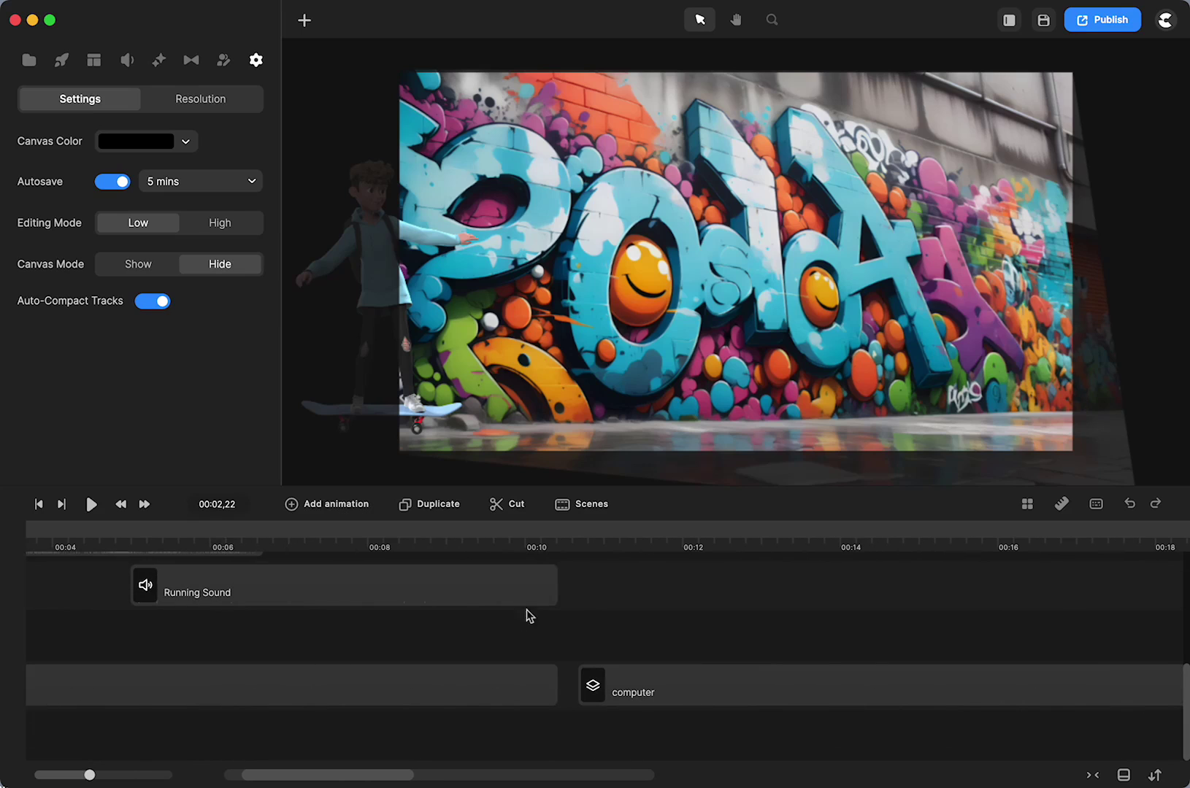
click(582, 538)
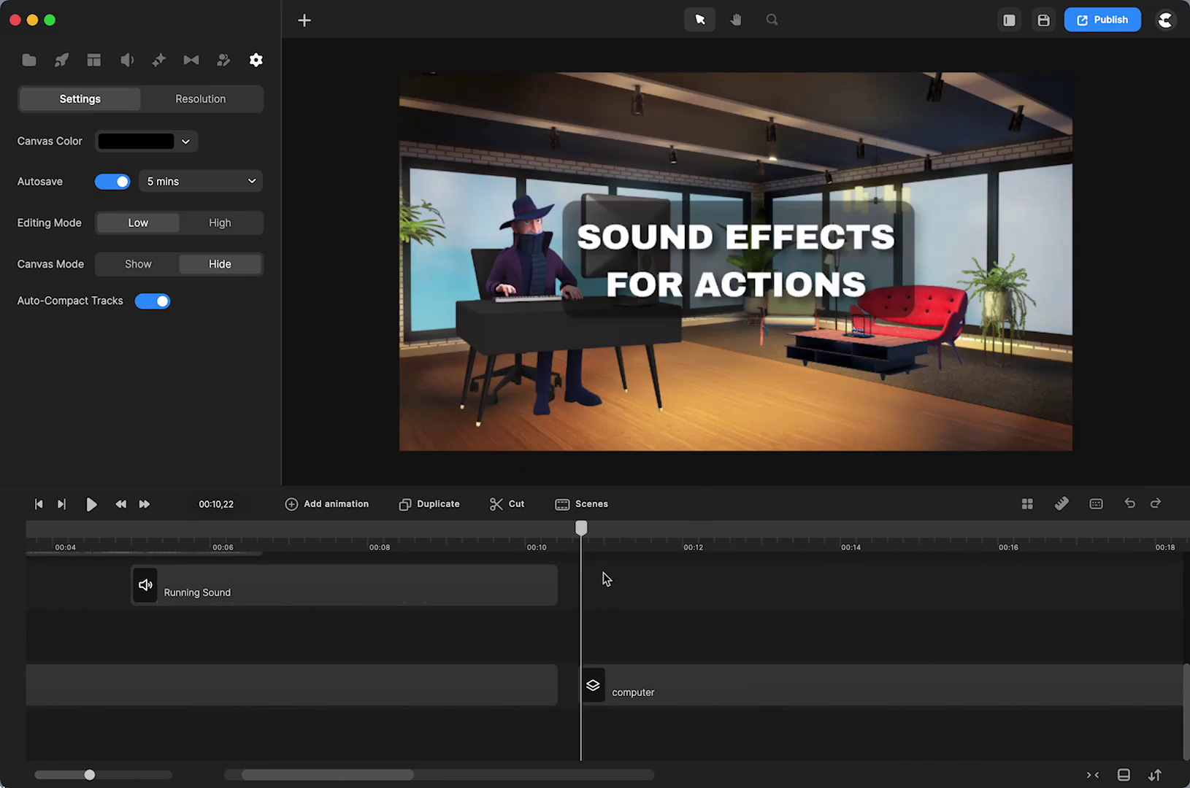
click(91, 504)
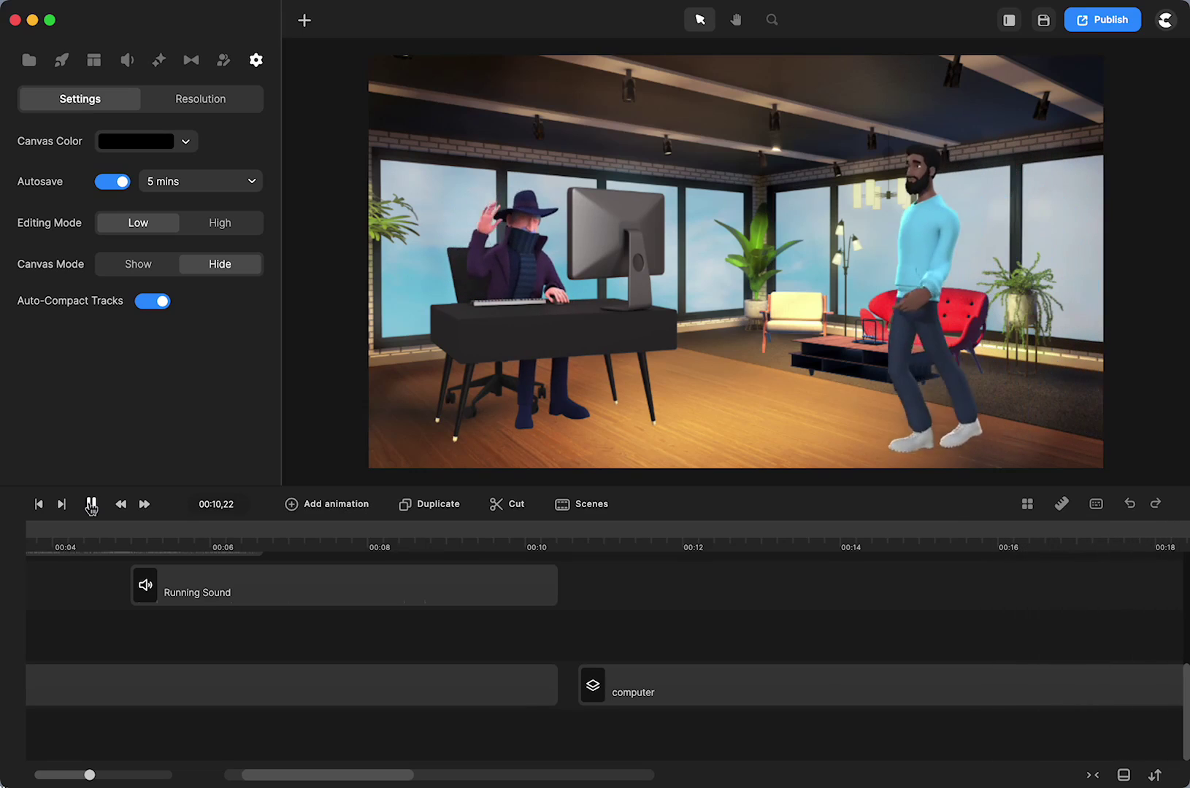
click(92, 505)
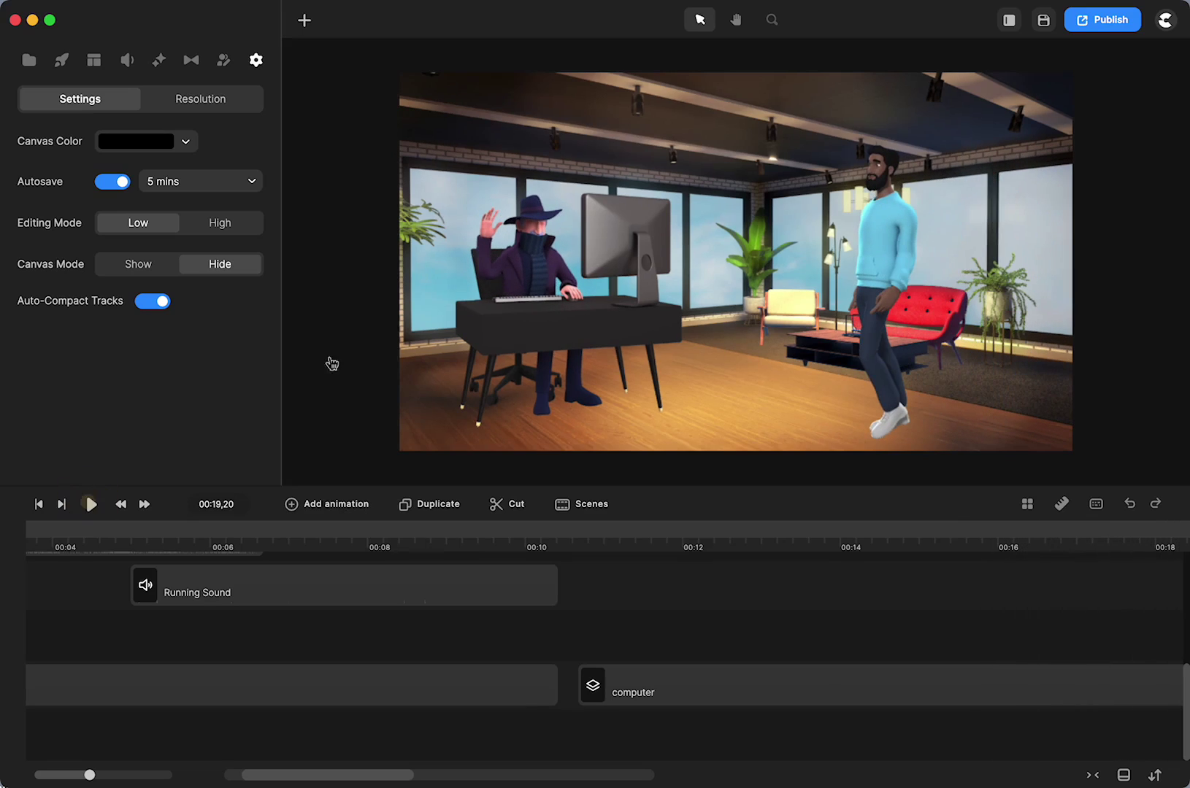
- Play to the scene's end, replay from about 00:16, then select the computer group clip
click(92, 506)
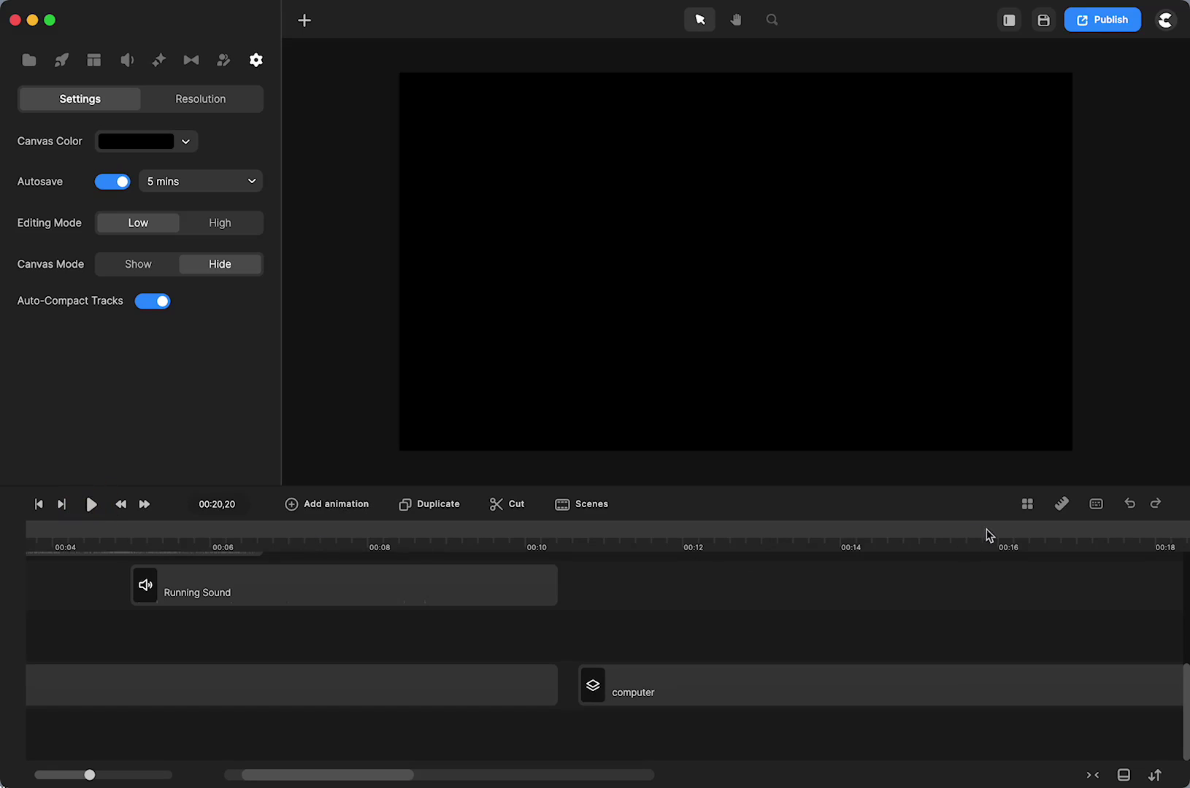
click(986, 529)
click(91, 505)
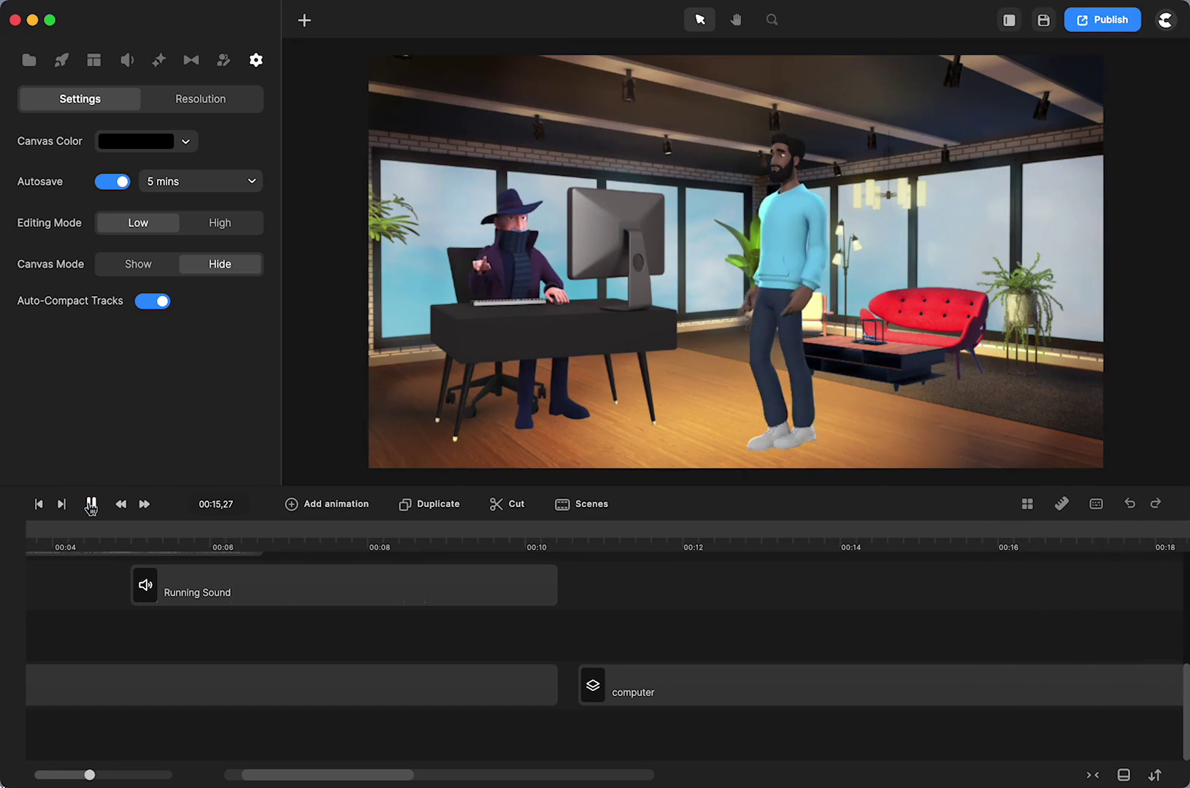
click(91, 505)
click(544, 695)
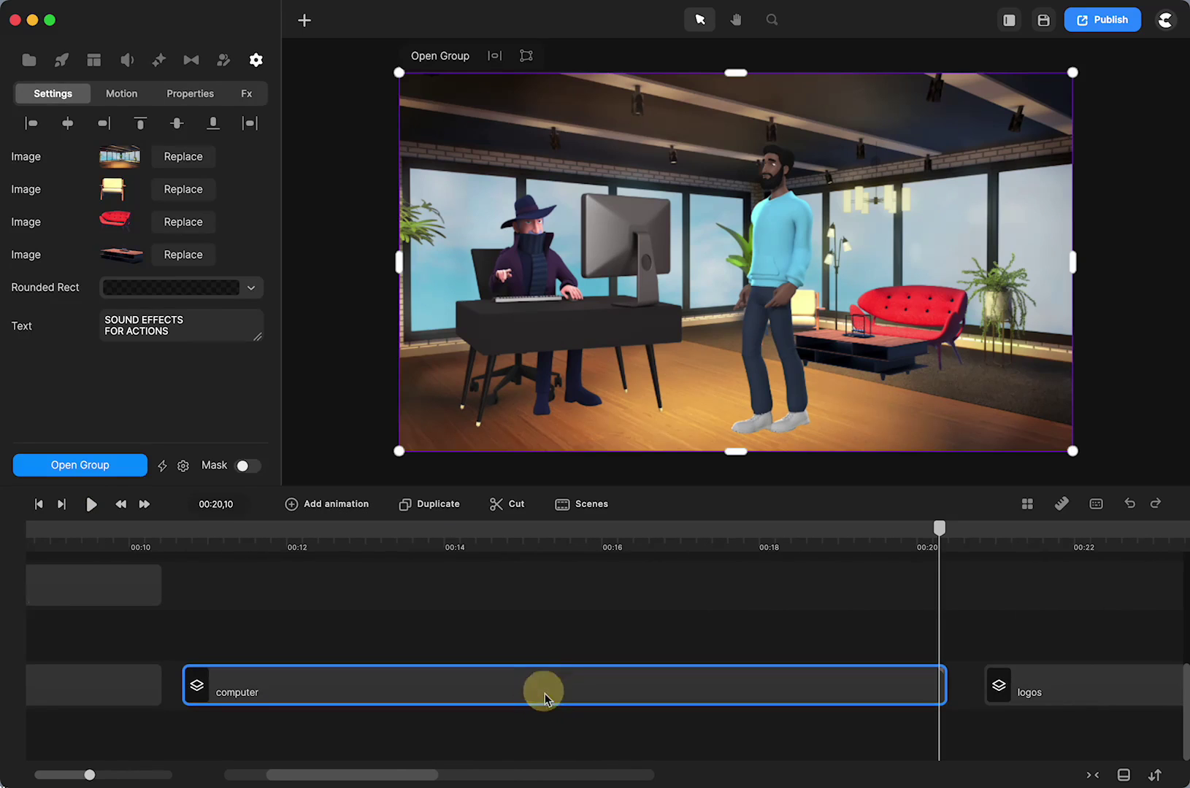
- Ungroup the computer group, select the PC Typing clip and move the playhead to 00:13
right_click(309, 678)
click(345, 568)
scroll(502, 654, down, 2)
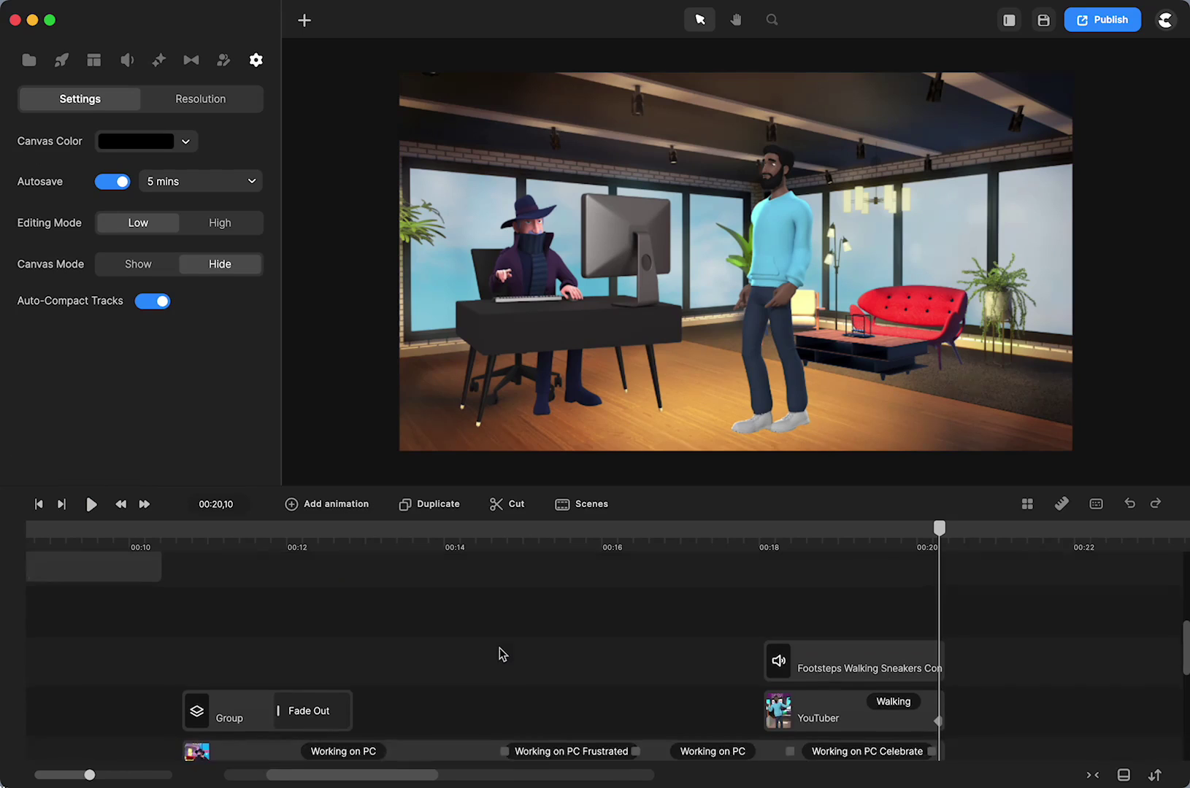
scroll(502, 653, down, 1)
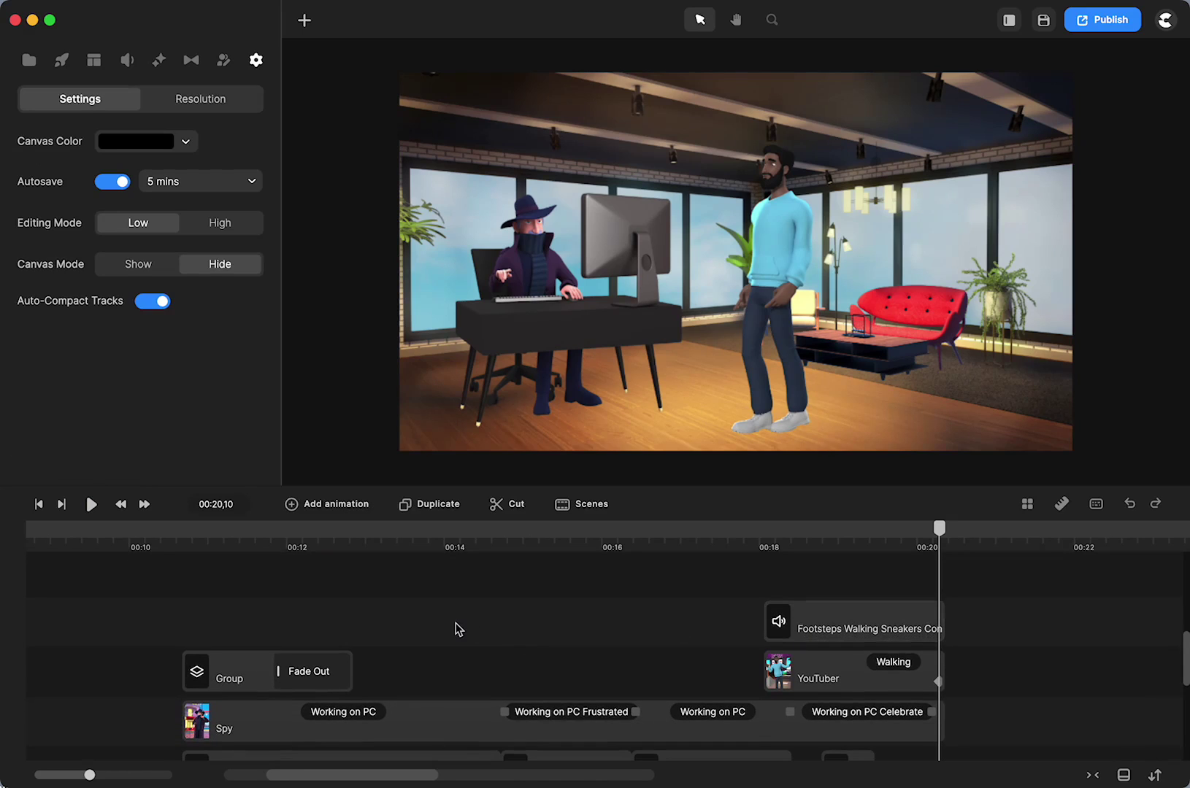
scroll(457, 629, down, 2)
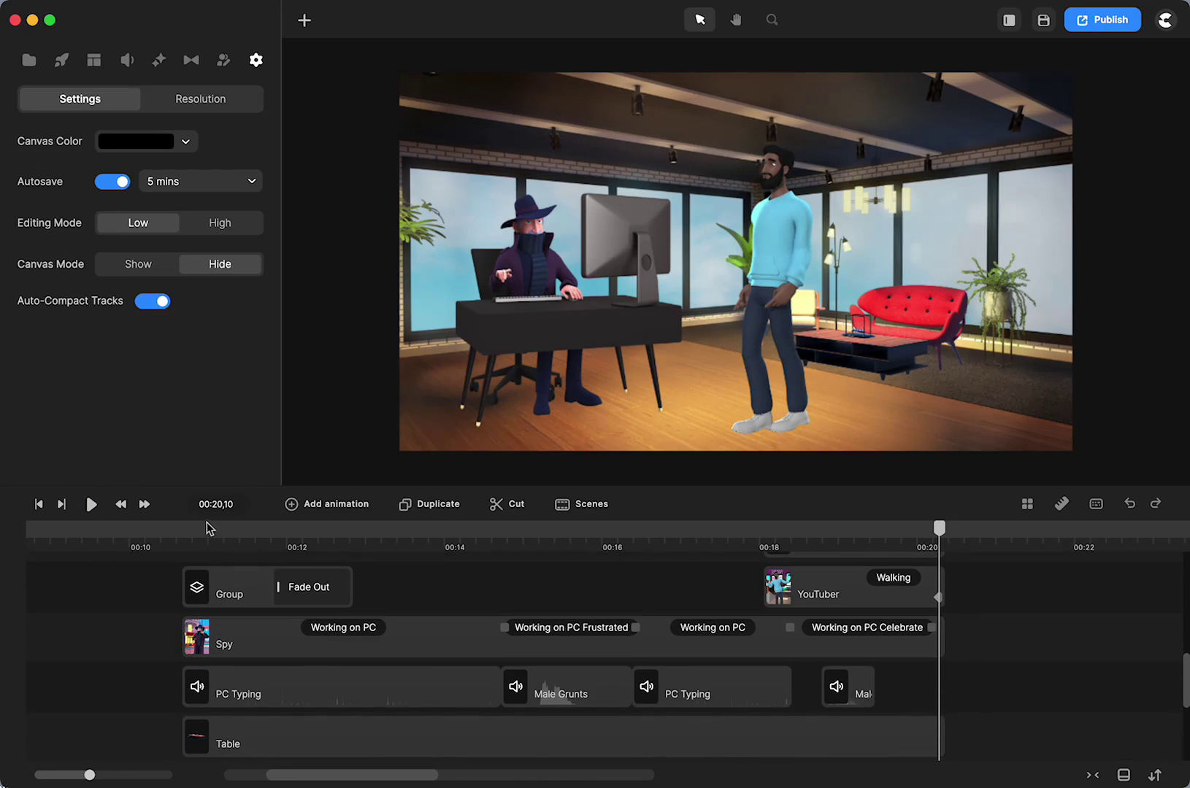
click(207, 528)
click(236, 685)
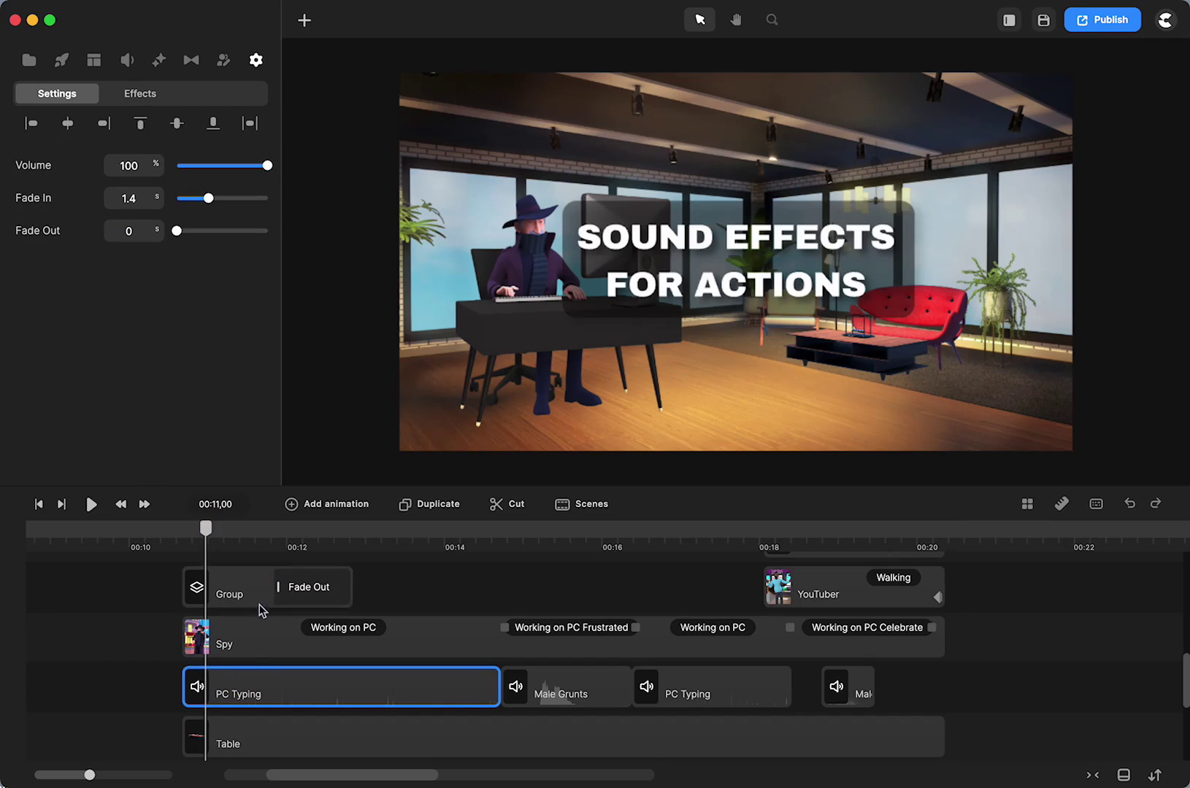
drag(214, 543, 375, 531)
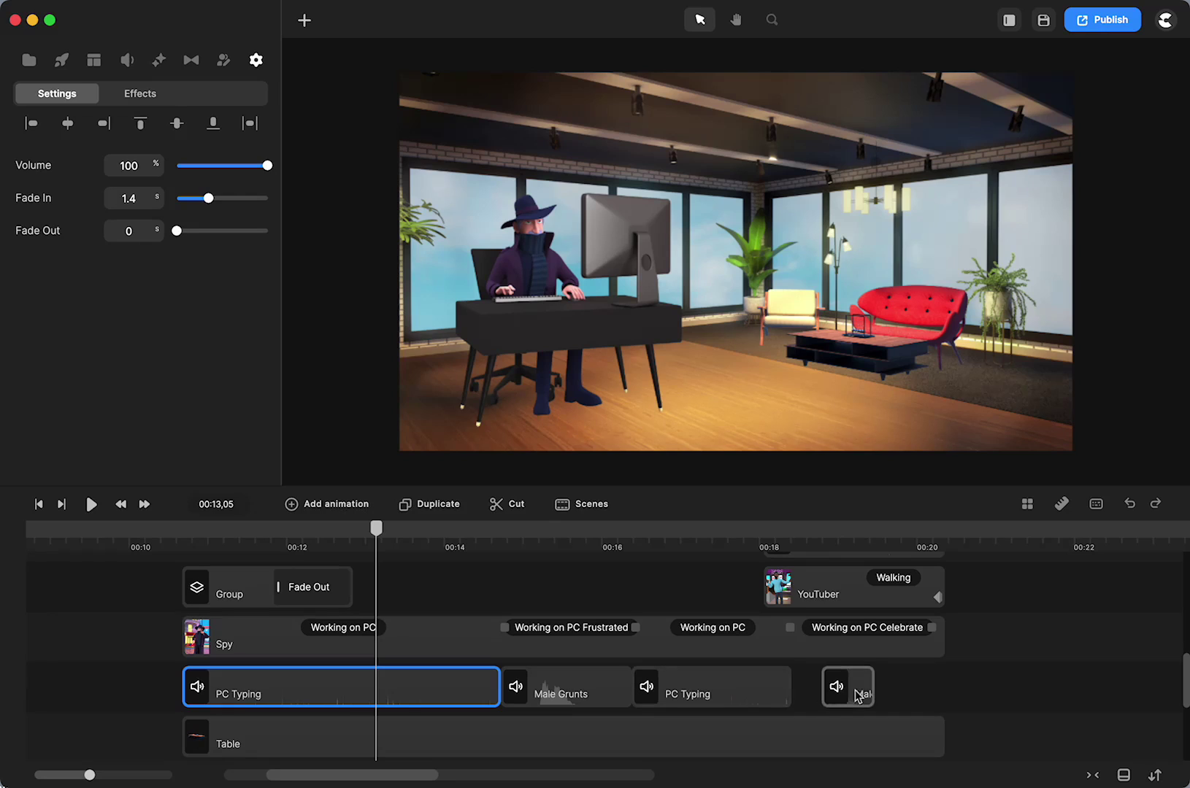
- Shift the last short sound clip slightly later and preview from 00:18
drag(837, 692, 879, 693)
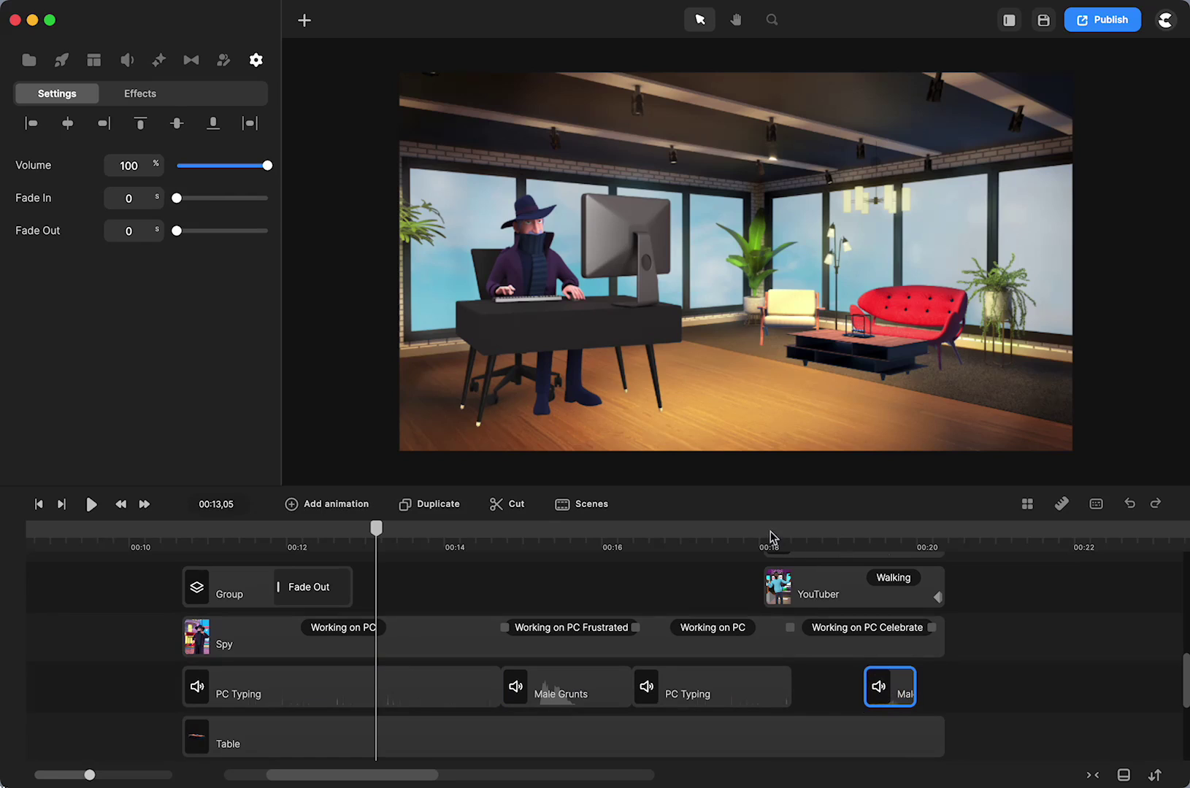
click(770, 538)
click(90, 504)
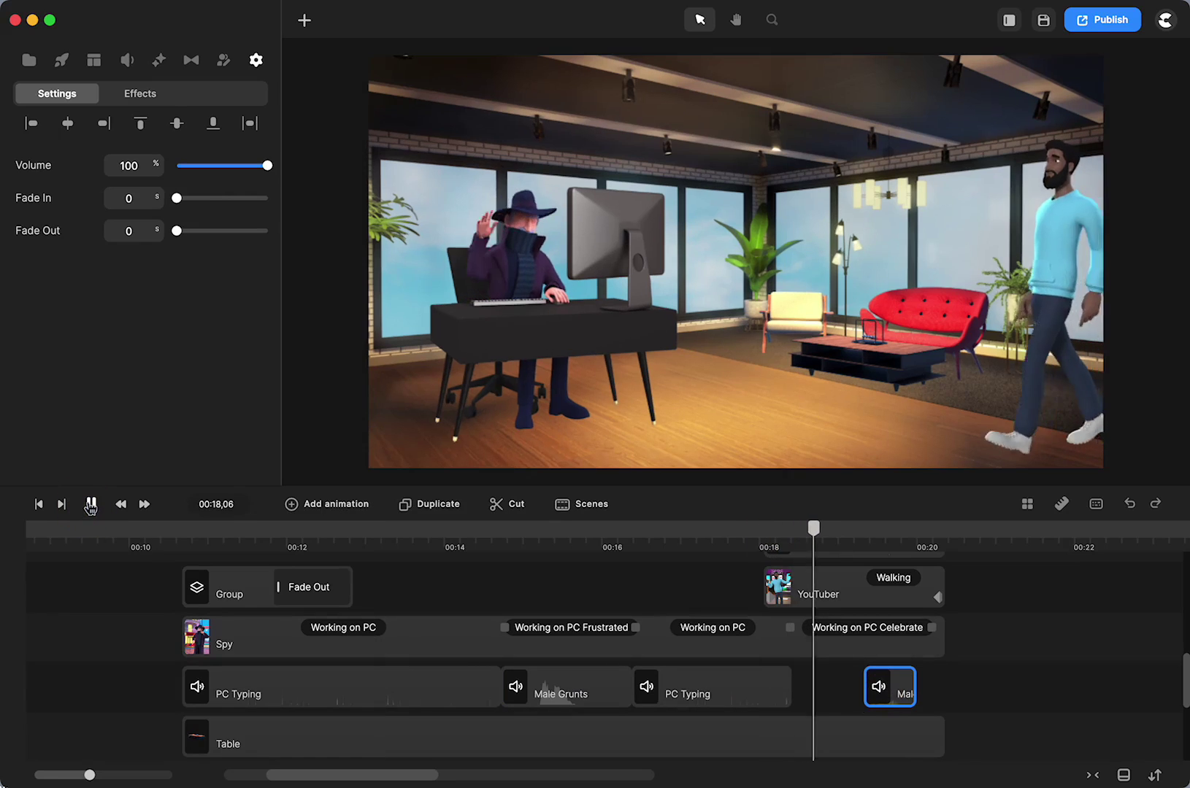
click(90, 504)
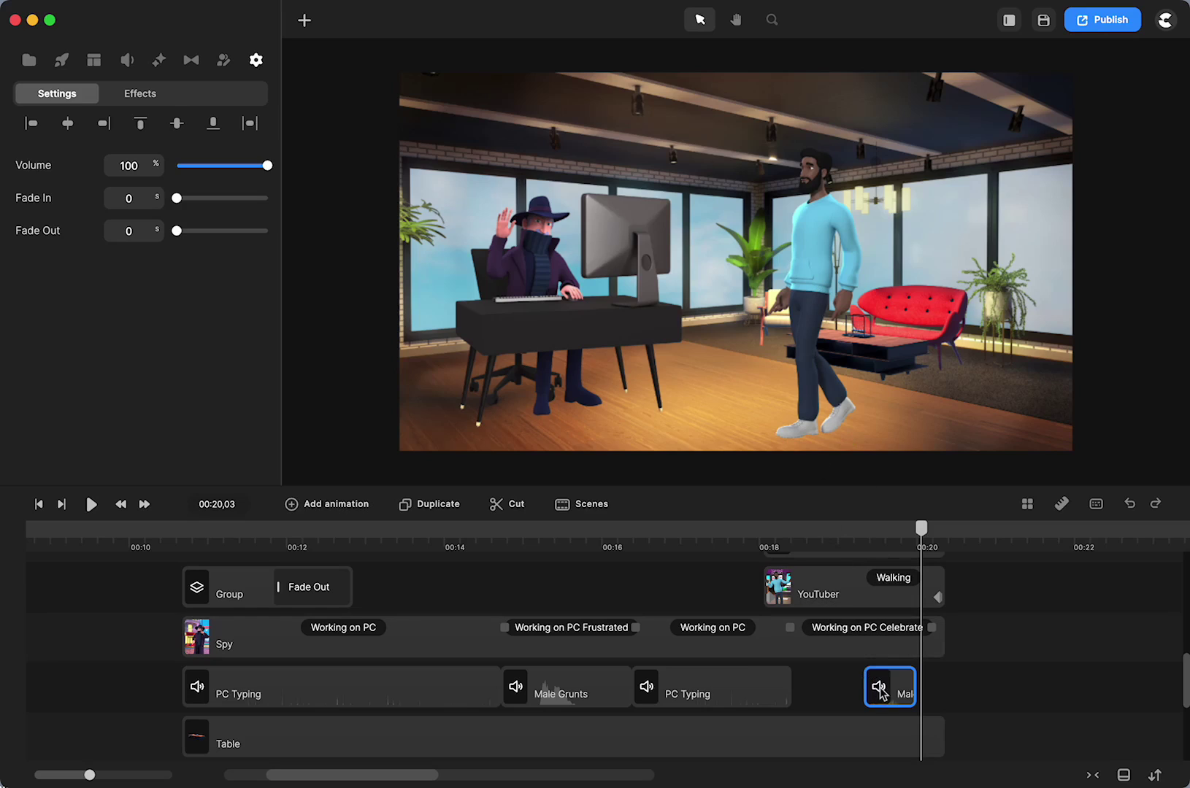
- Move the final male clip earlier and preview from 00:18,15 to 00:19,23
drag(883, 688, 827, 688)
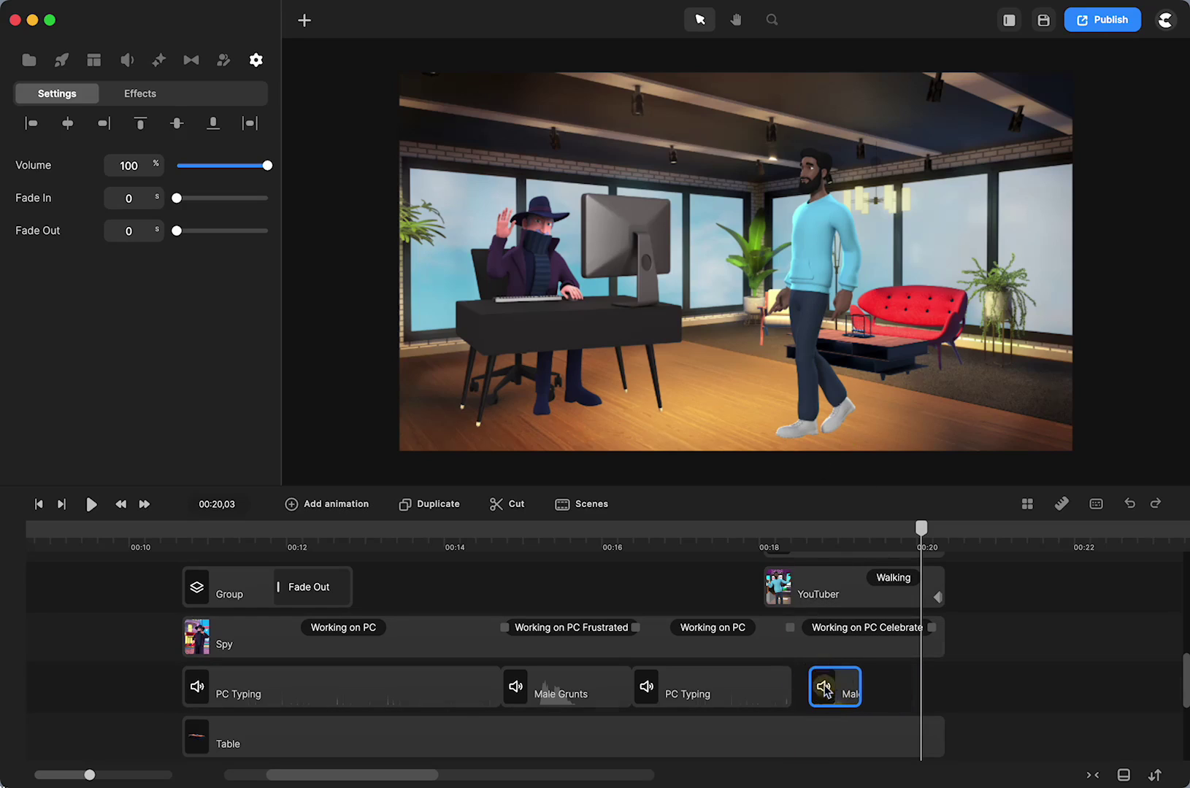
click(796, 539)
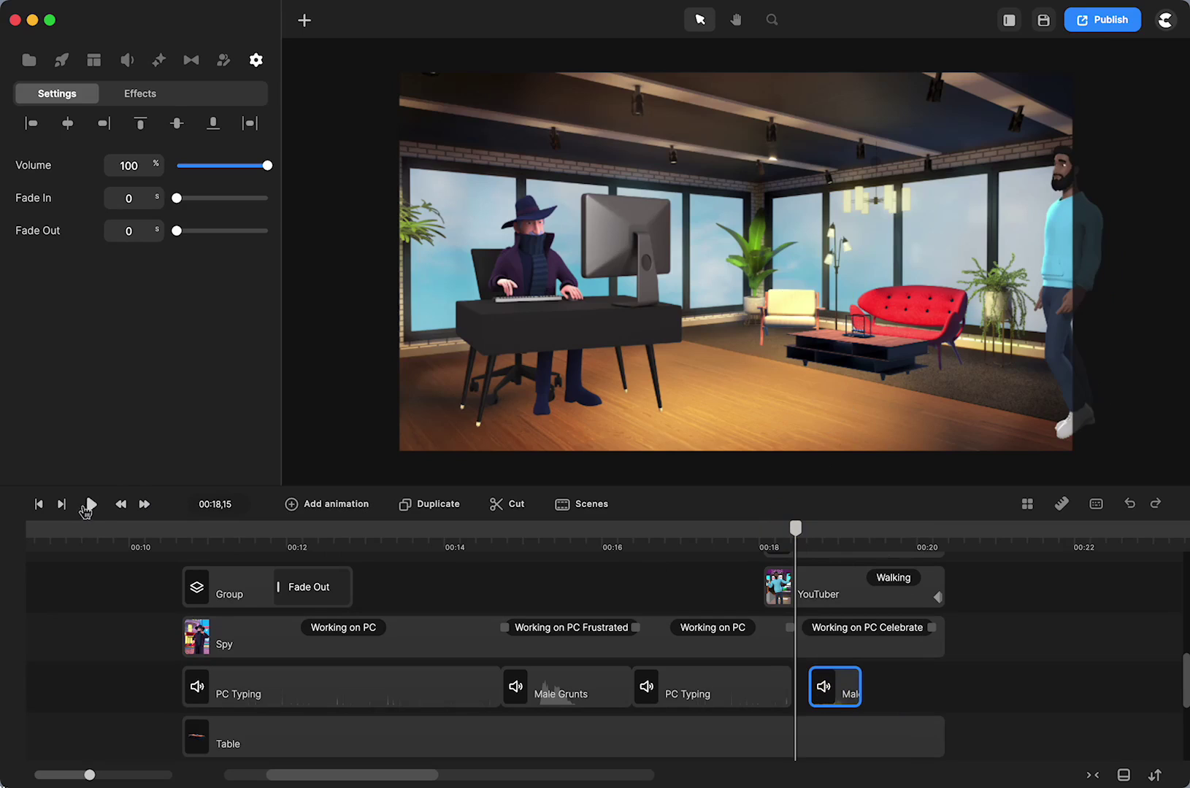
click(91, 506)
click(91, 506)
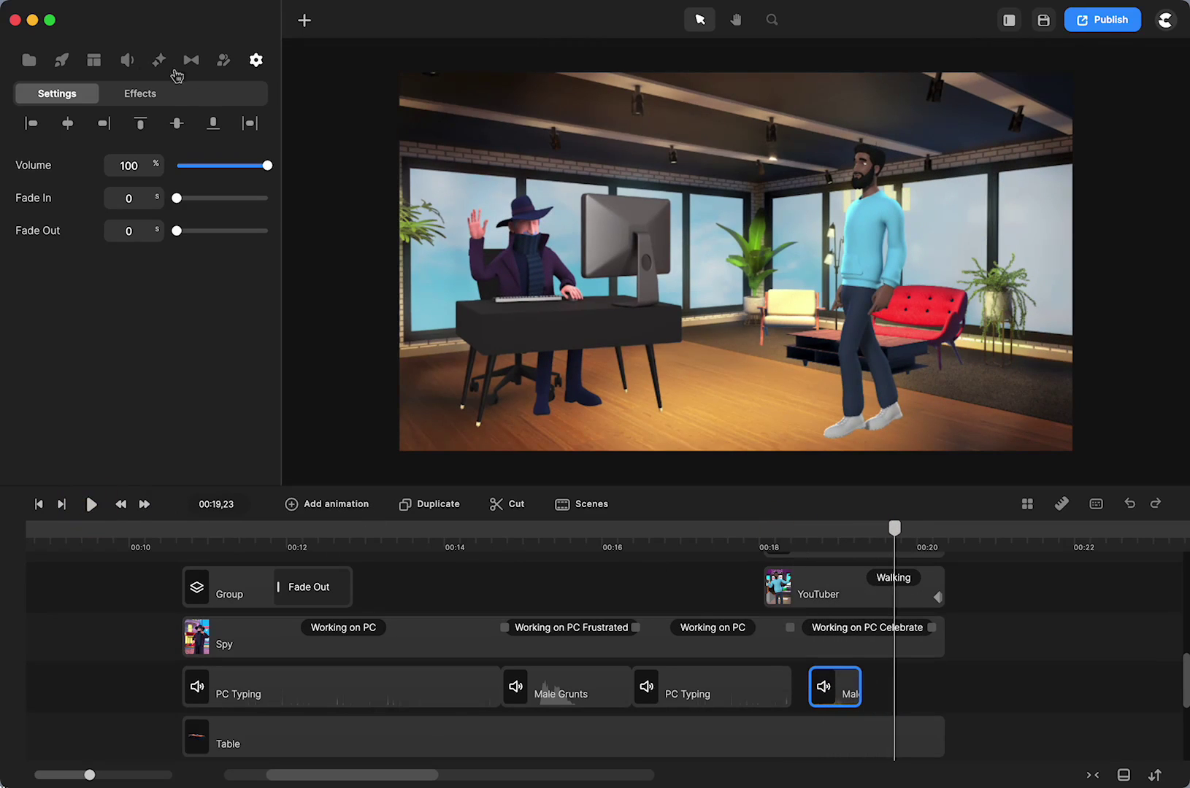
- Scroll the Fx library and preview Urban City Street and Urban City Street 2
click(127, 62)
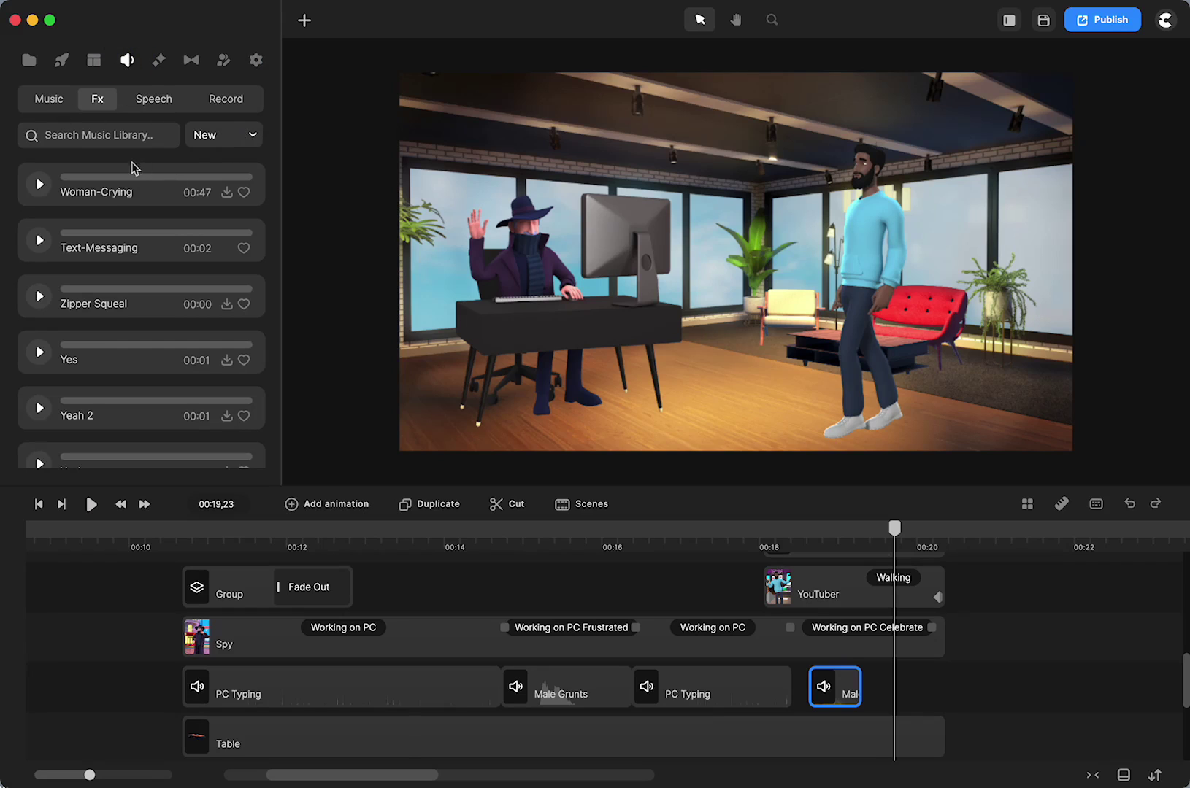
scroll(97, 265, down, 10)
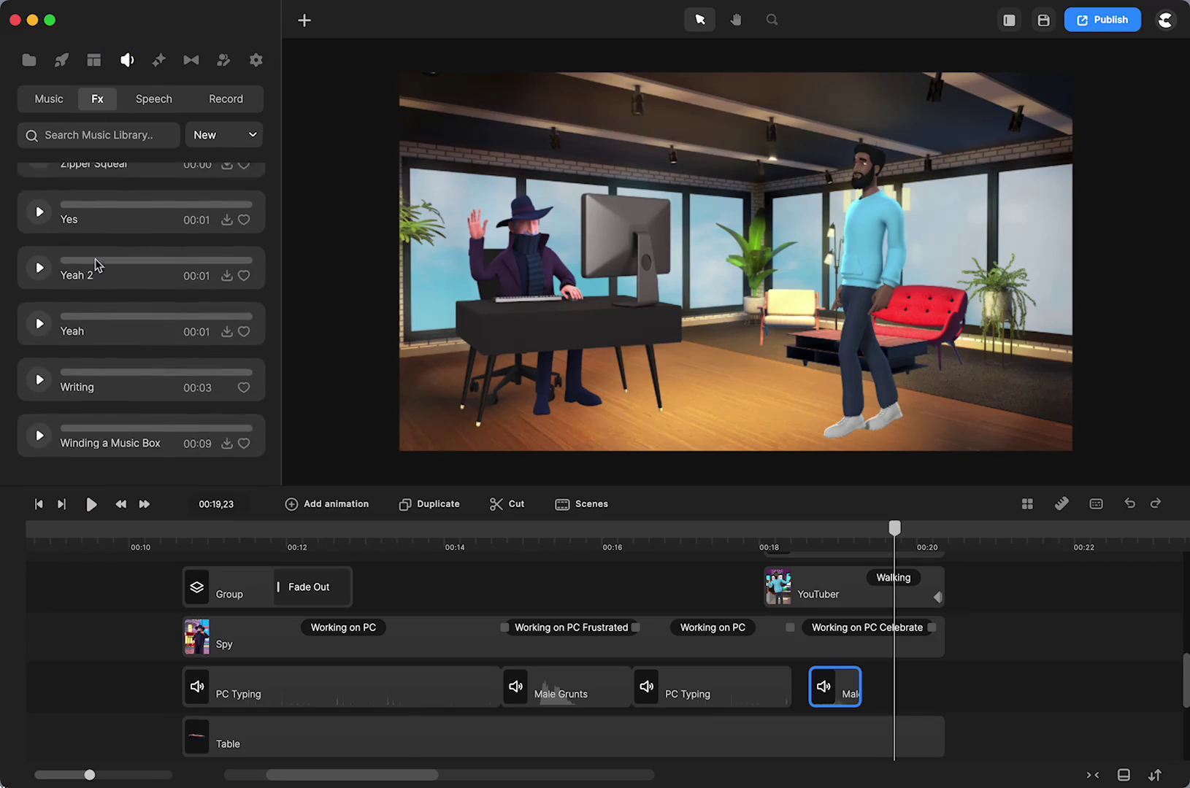
scroll(95, 258, down, 10)
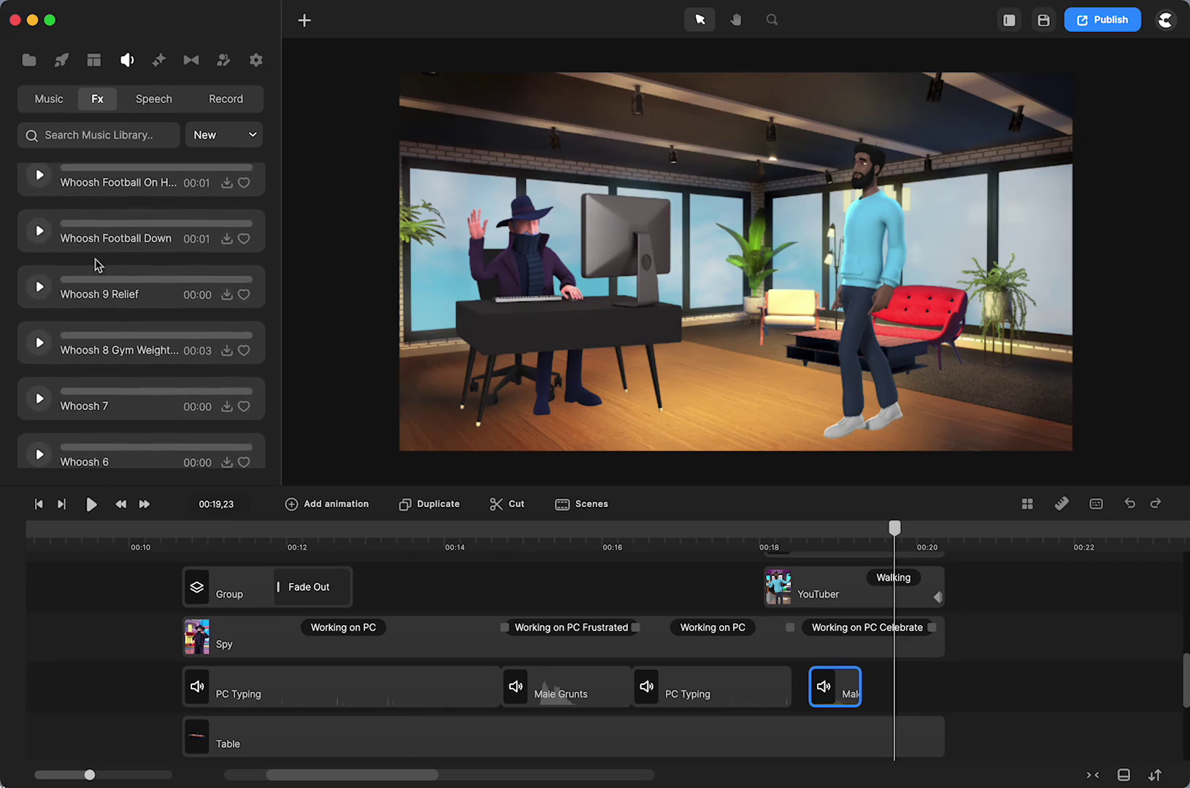
scroll(97, 264, down, 10)
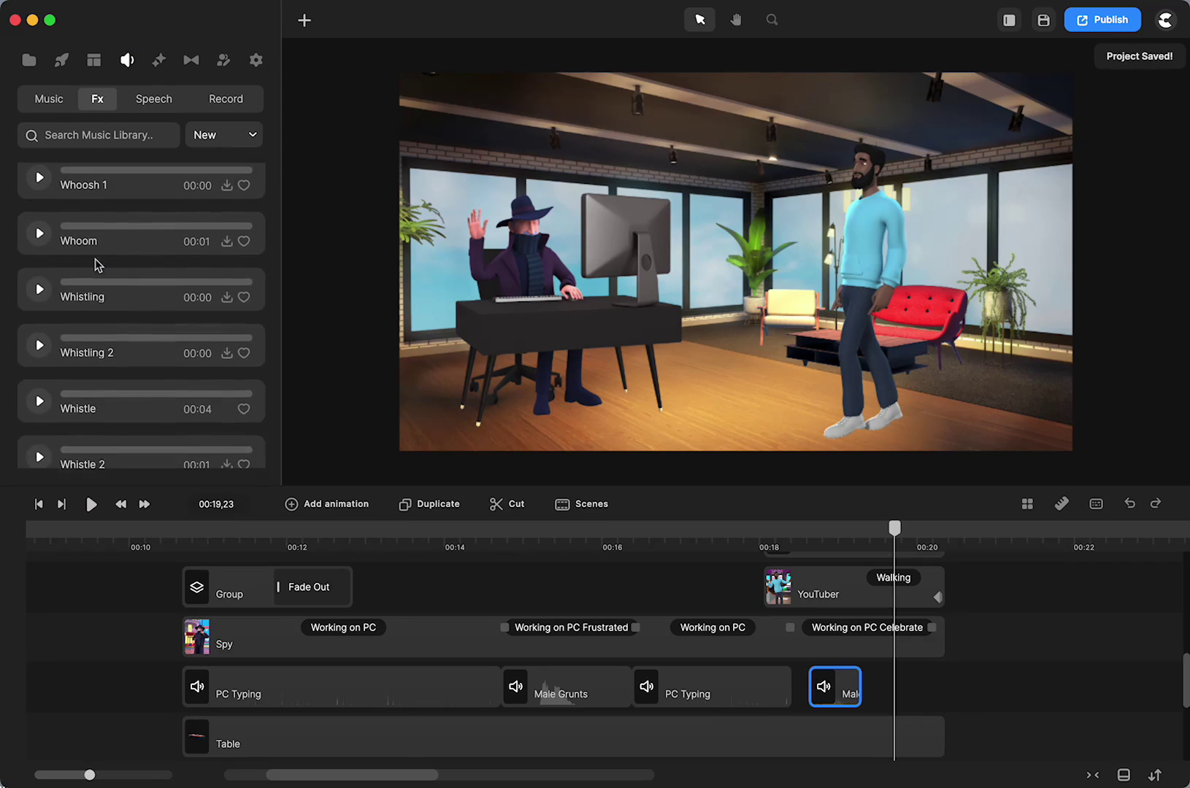
scroll(97, 264, down, 10)
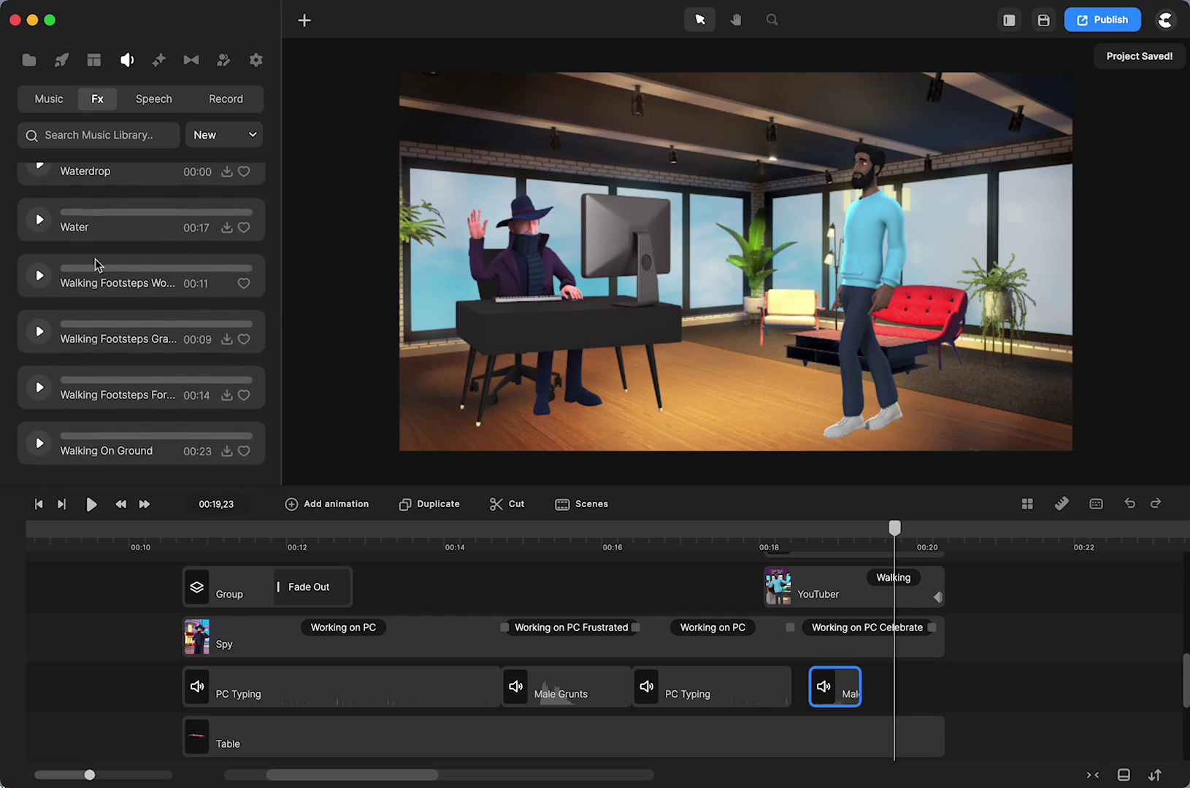
scroll(97, 265, down, 5)
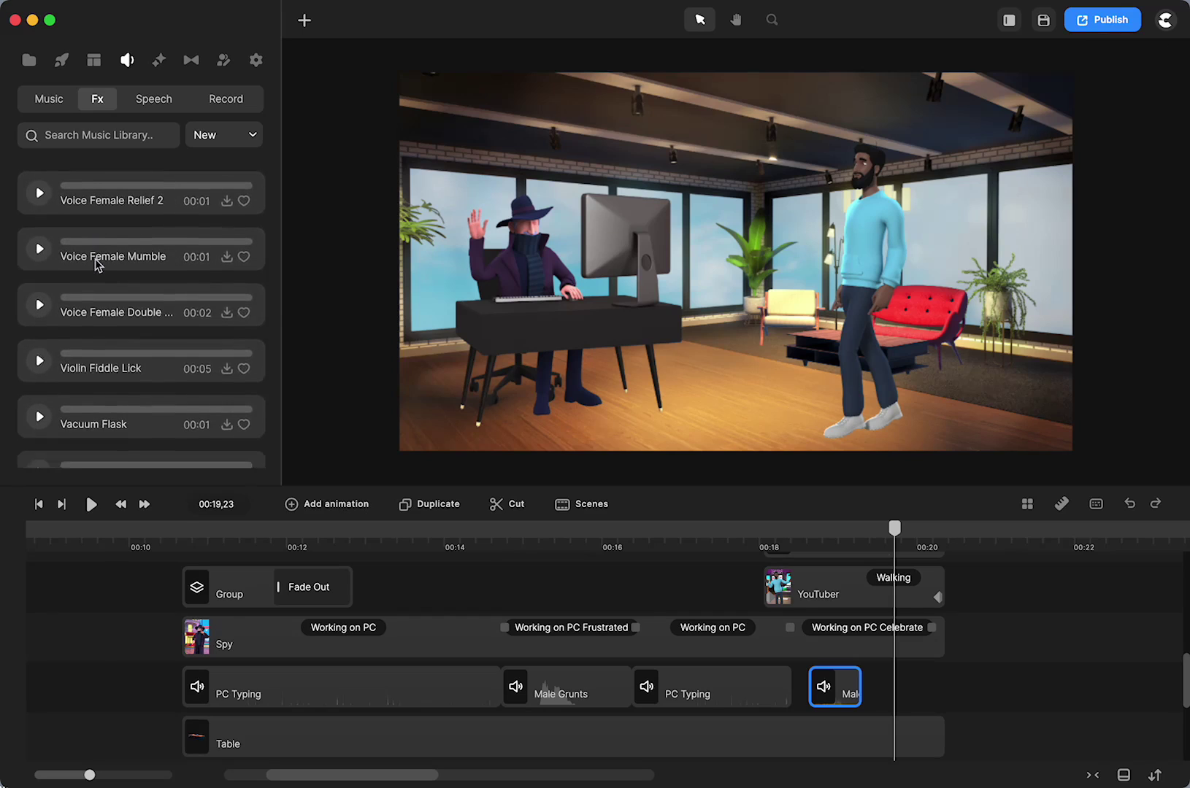
scroll(97, 264, down, 3)
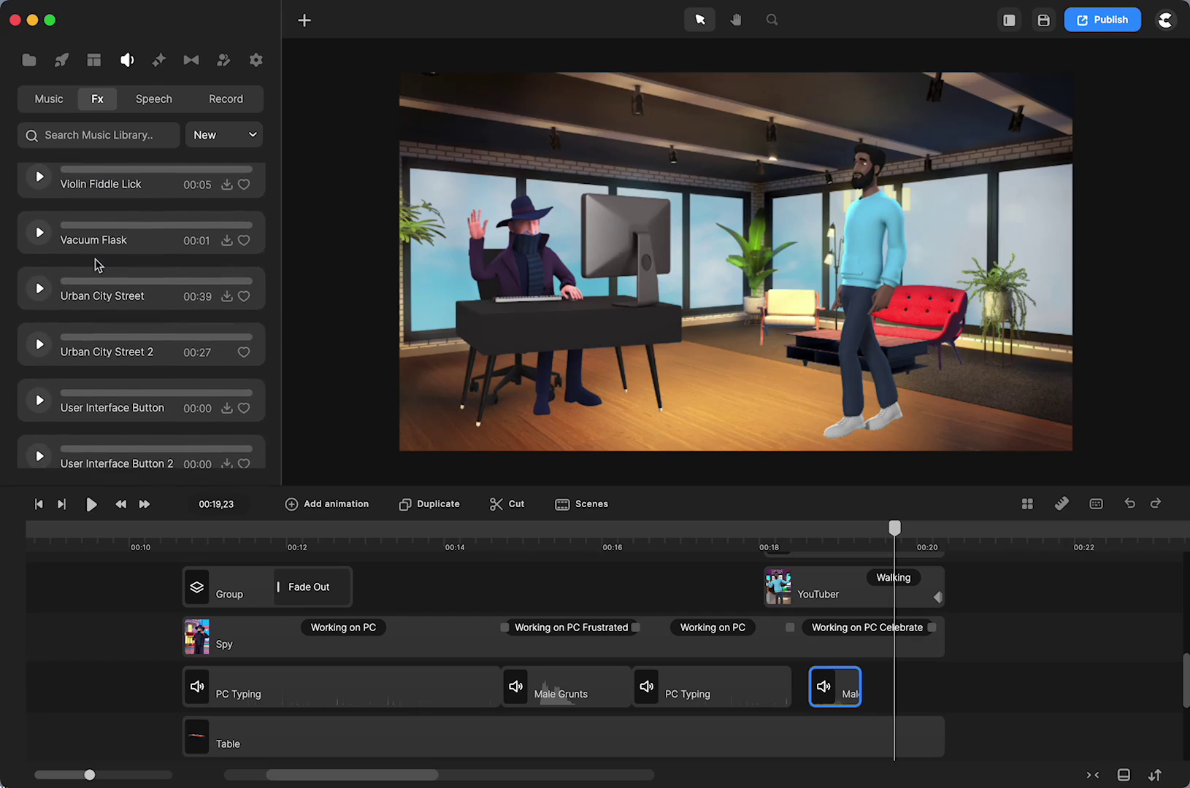
click(39, 194)
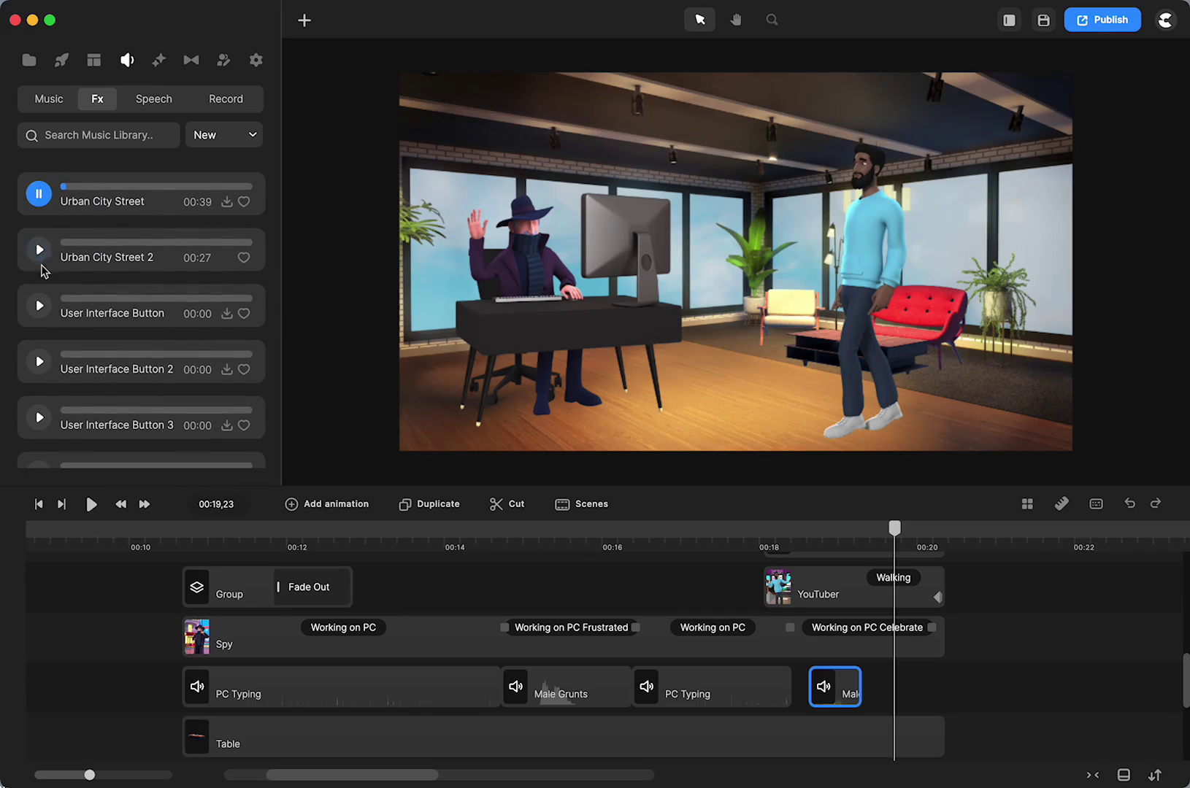
click(39, 250)
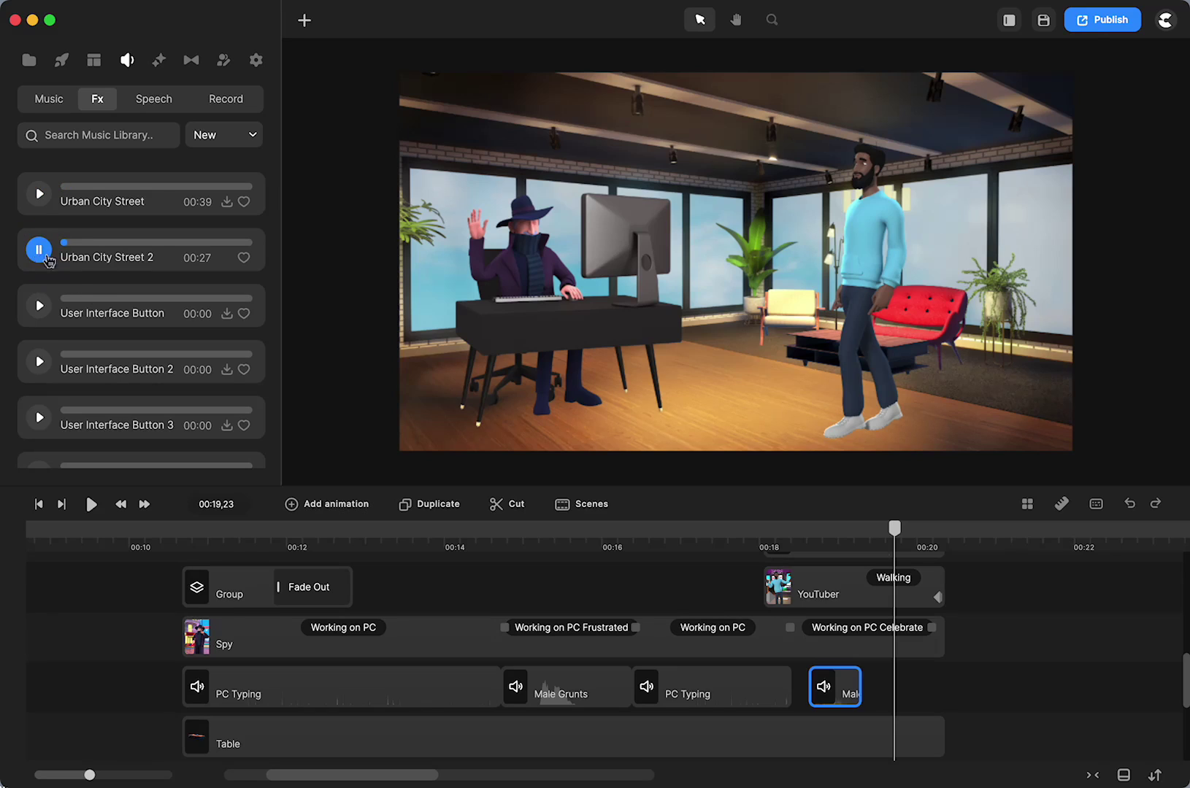
- Preview User Interface Button 3 and 2, Typing Fast and Turn The Page
scroll(95, 312, down, 3)
click(39, 256)
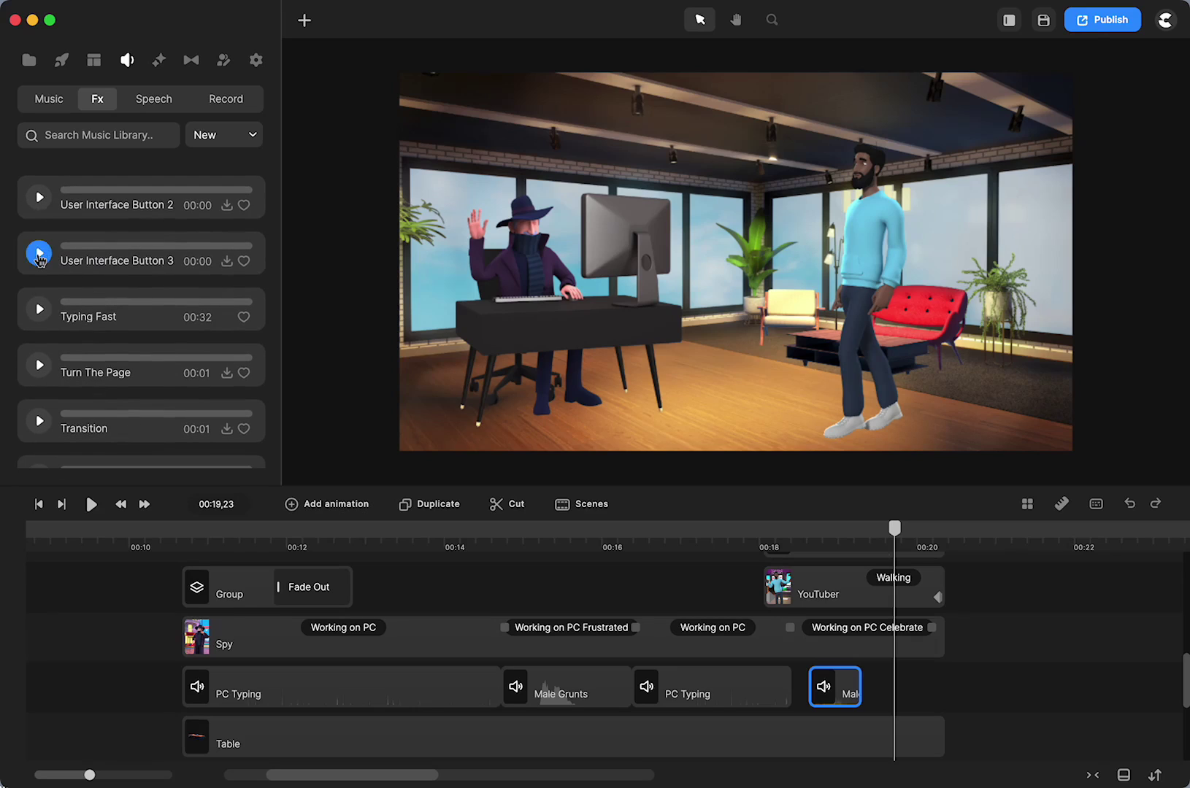
click(38, 197)
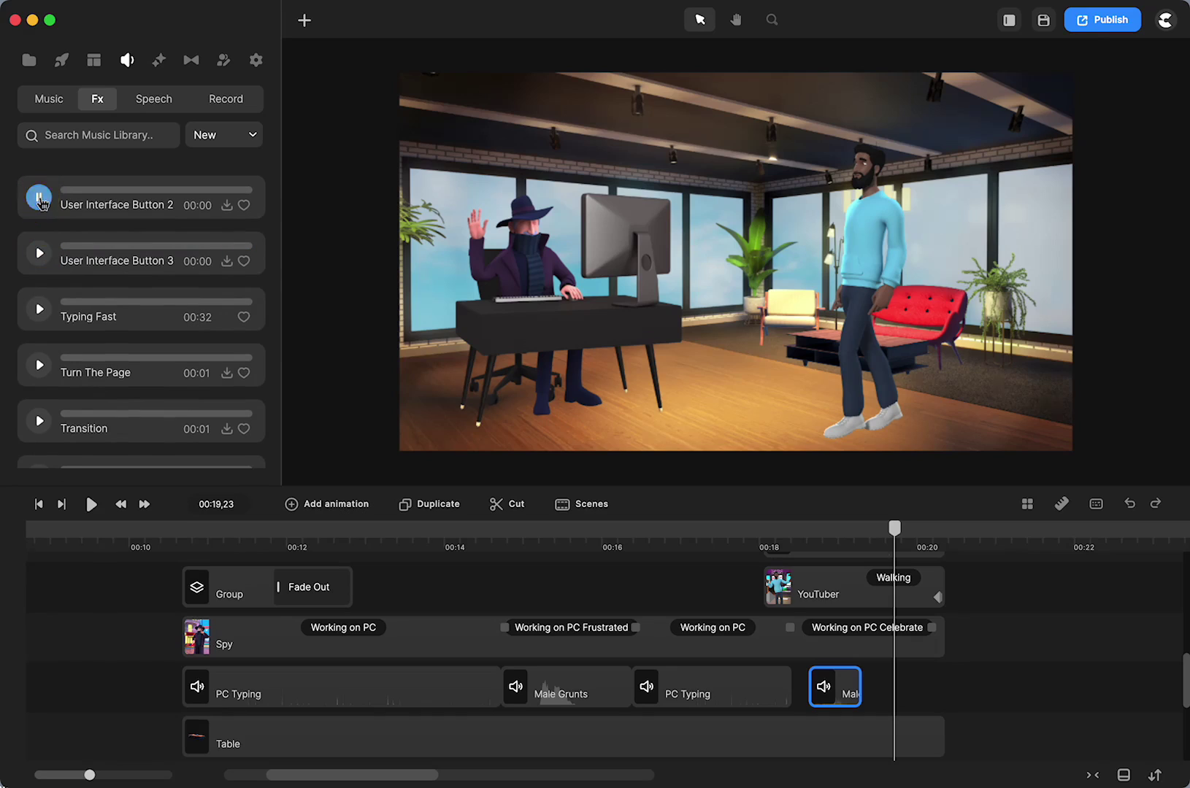
click(41, 312)
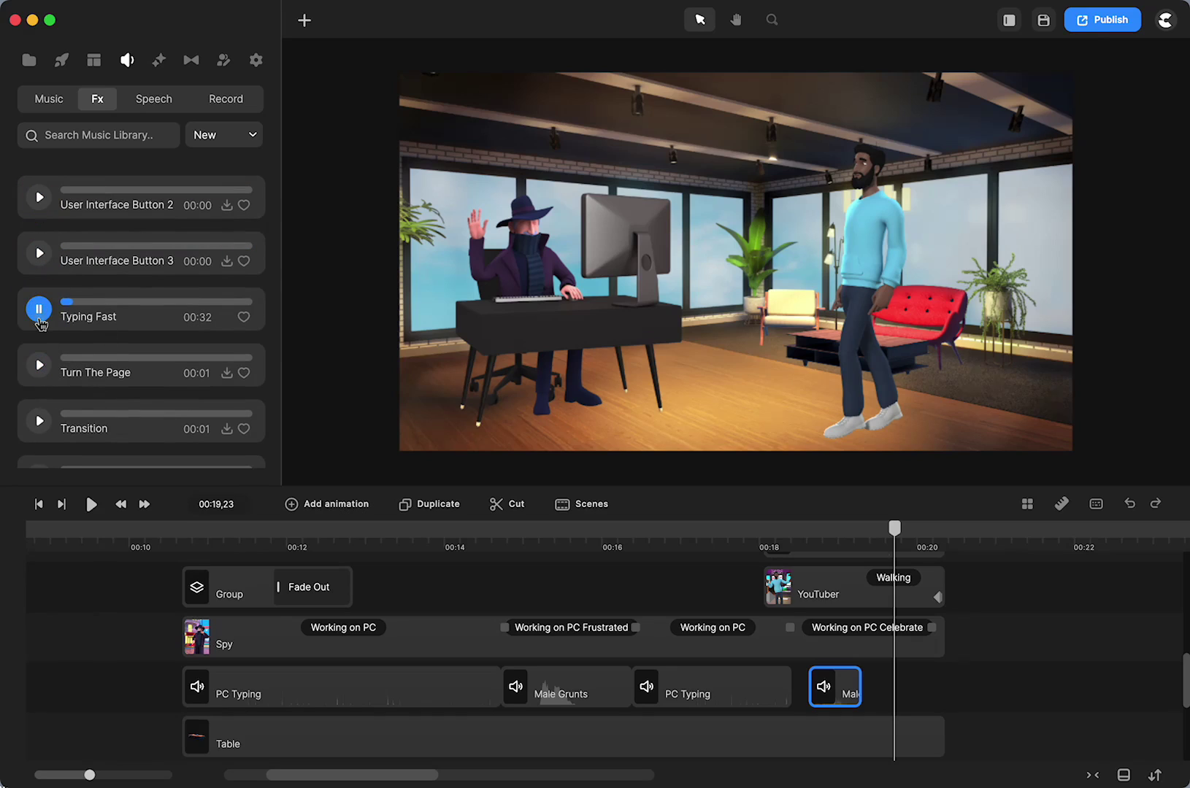
click(40, 366)
click(41, 367)
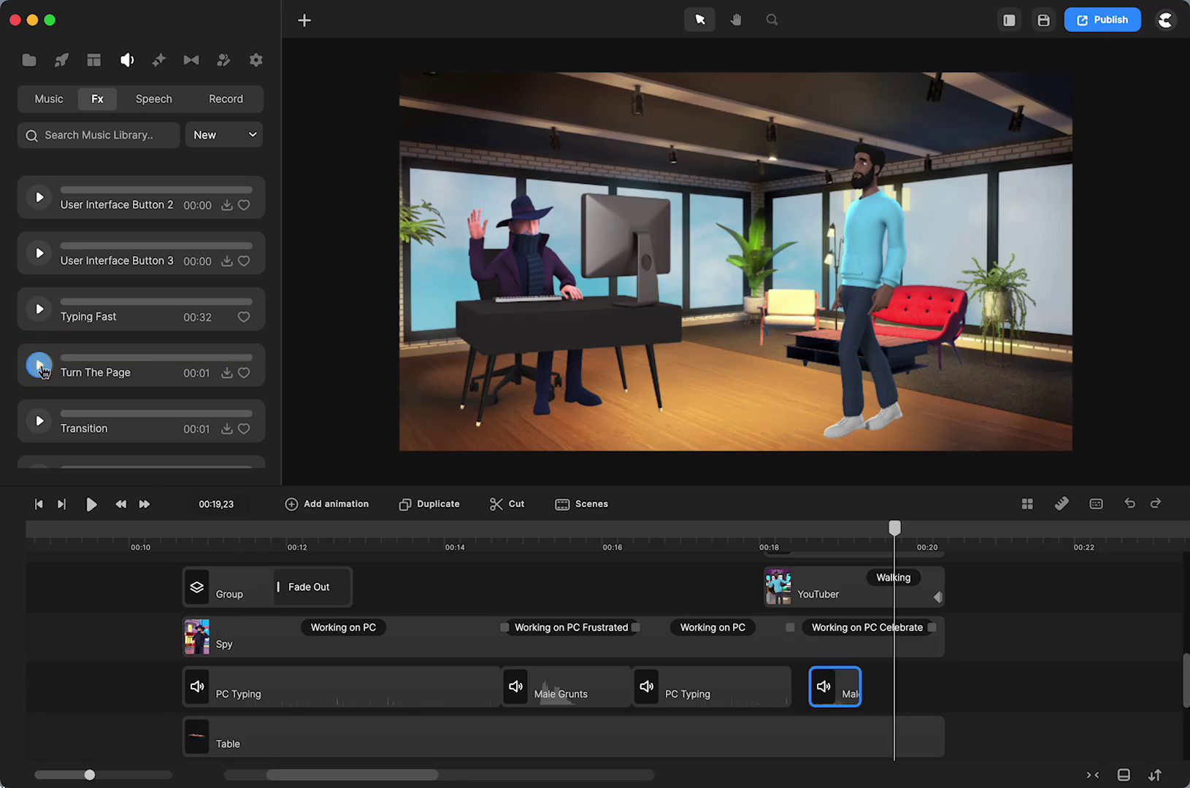
- Preview Transition, Tram Doors, Thunder 2, Thunder and Tiny Vicious Creature
scroll(37, 343, down, 2)
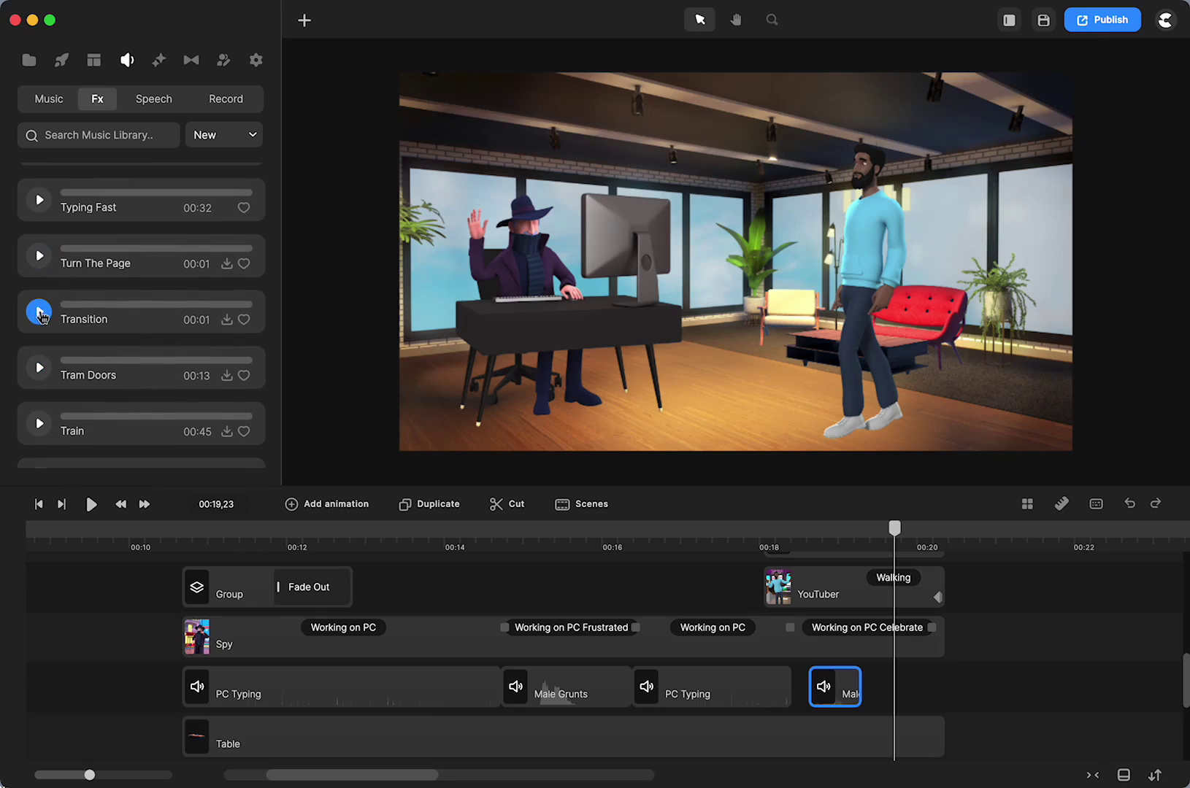
click(36, 314)
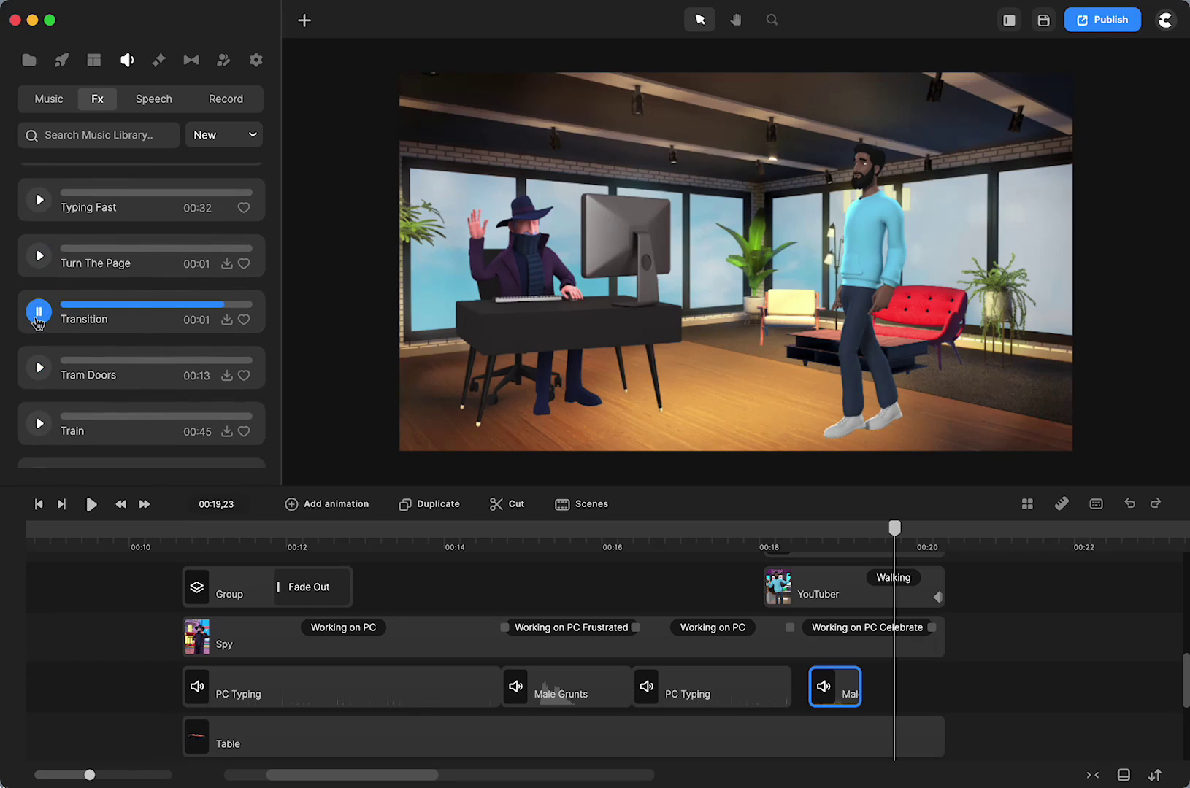
click(39, 370)
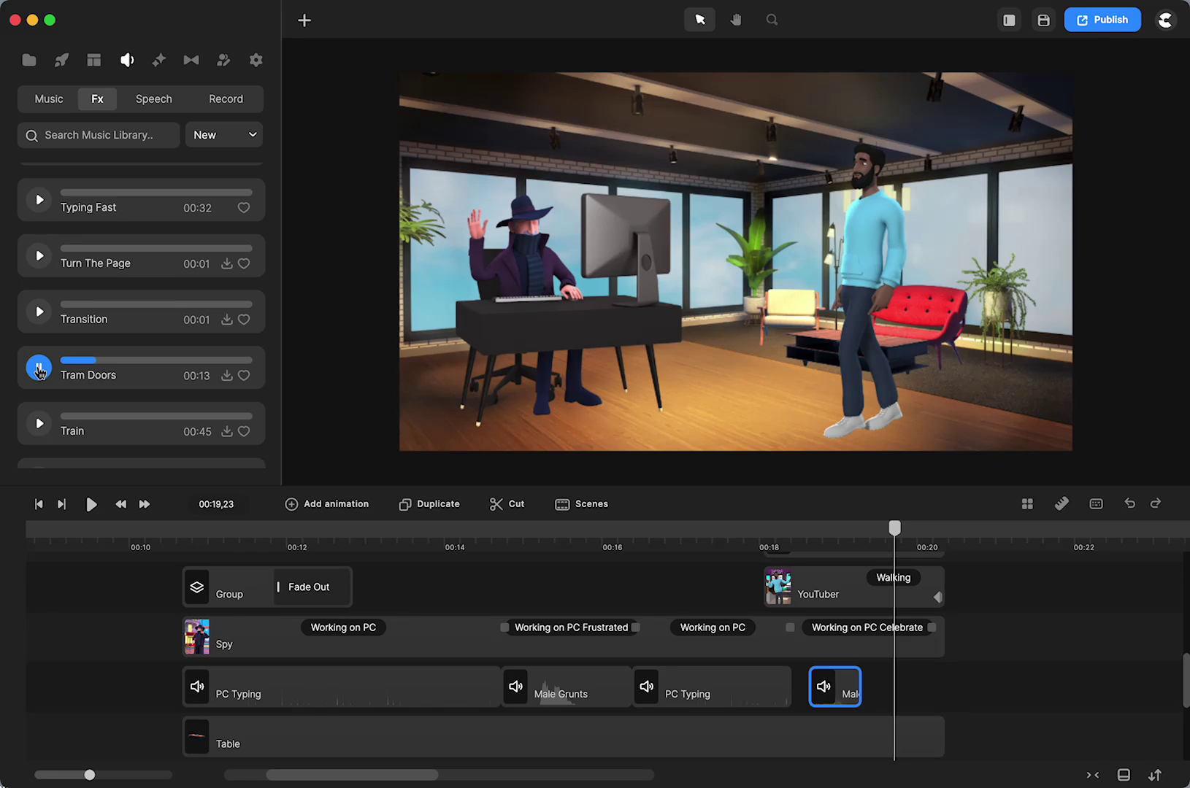
scroll(107, 300, down, 6)
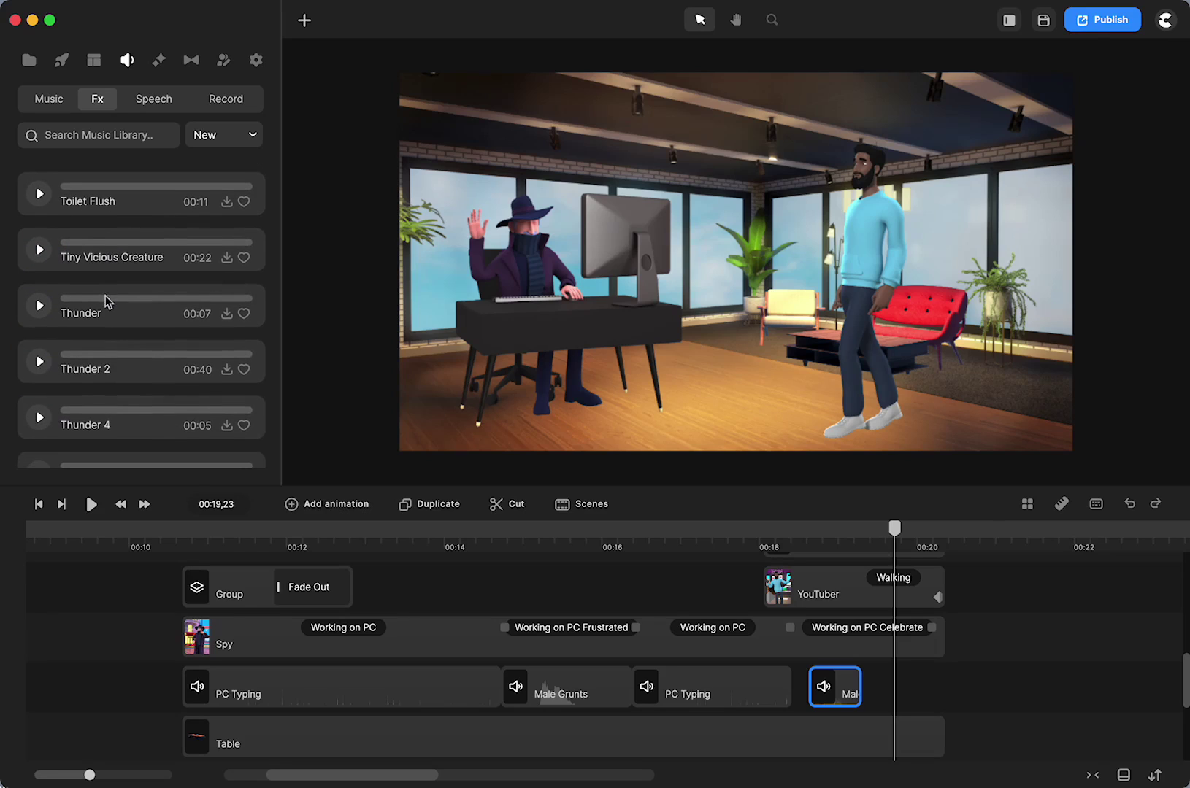
click(40, 363)
click(39, 306)
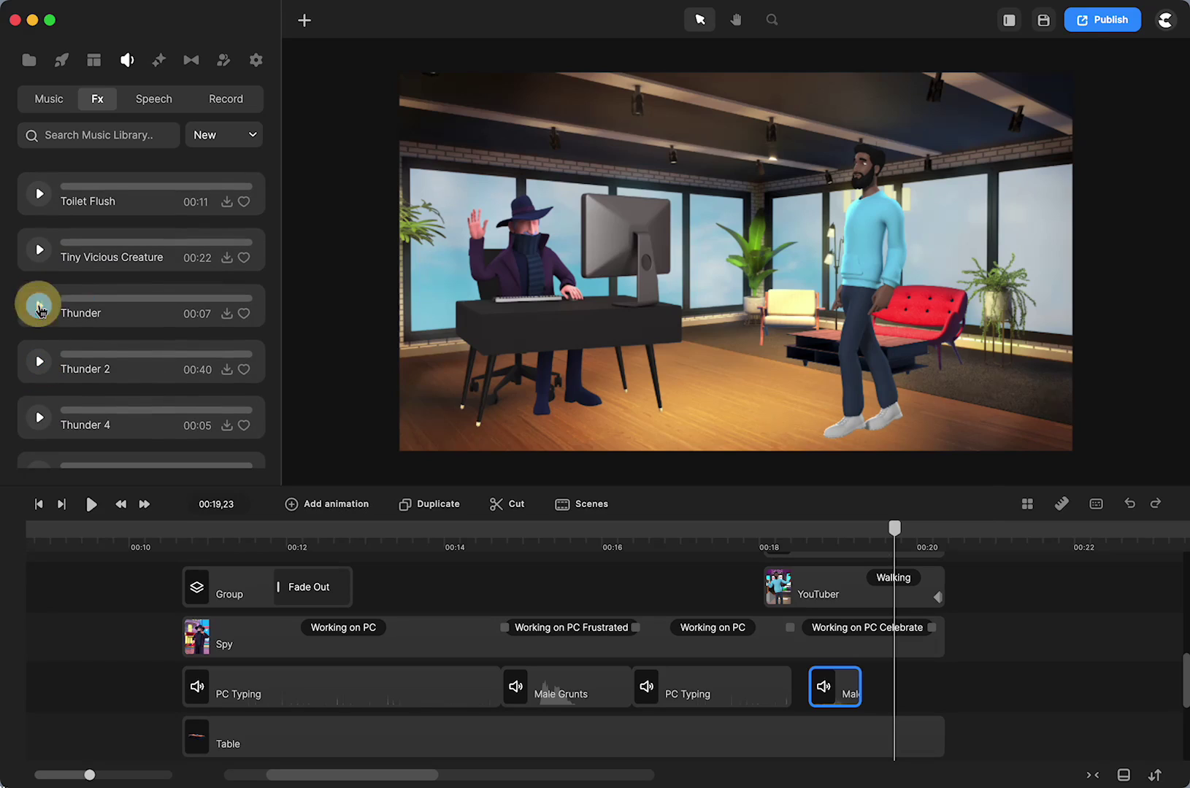
click(39, 250)
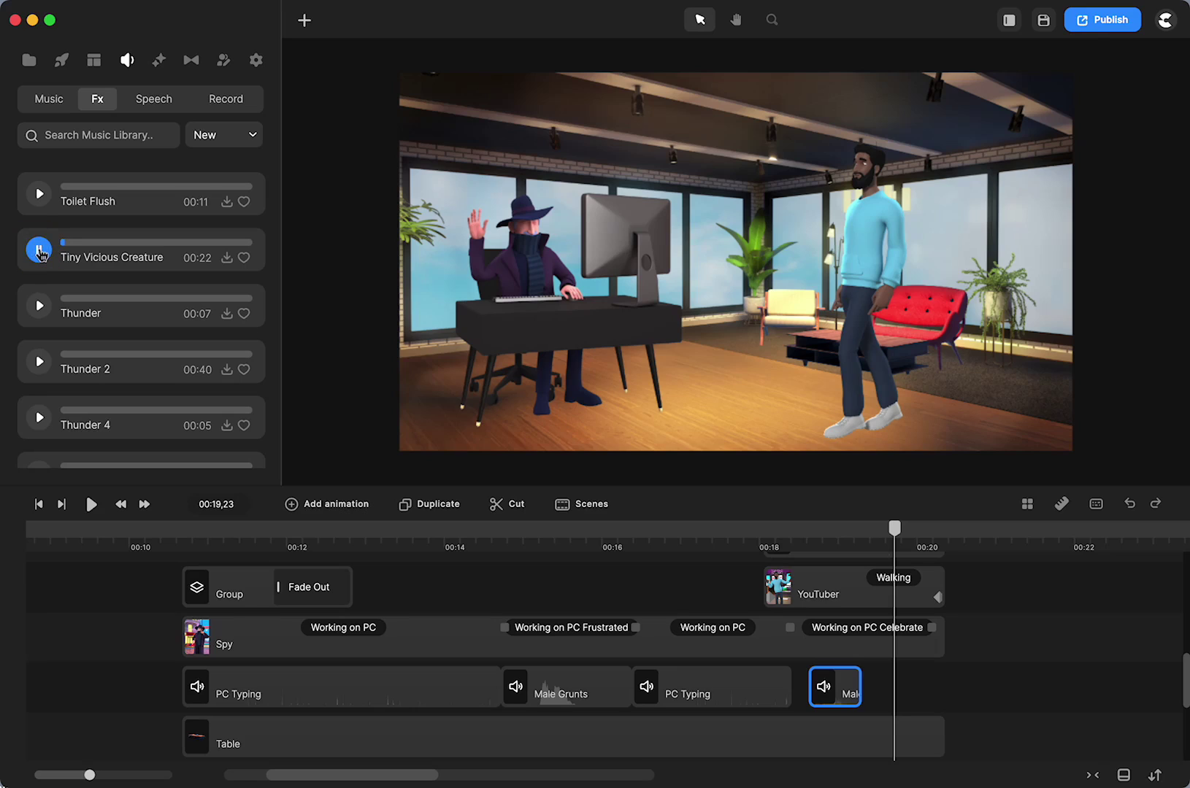
click(40, 250)
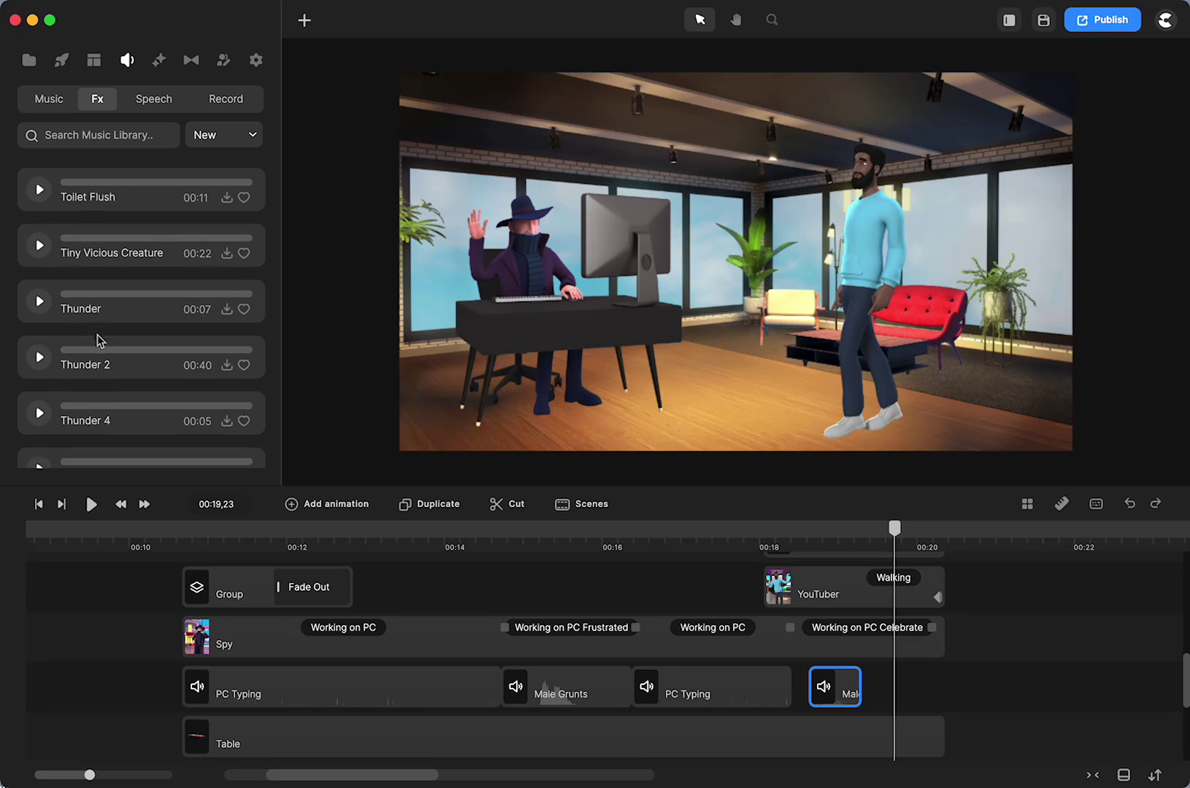
- Stop the Telephone Dialing preview, scroll further and show the sort options
scroll(98, 340, down, 5)
scroll(101, 346, down, 1)
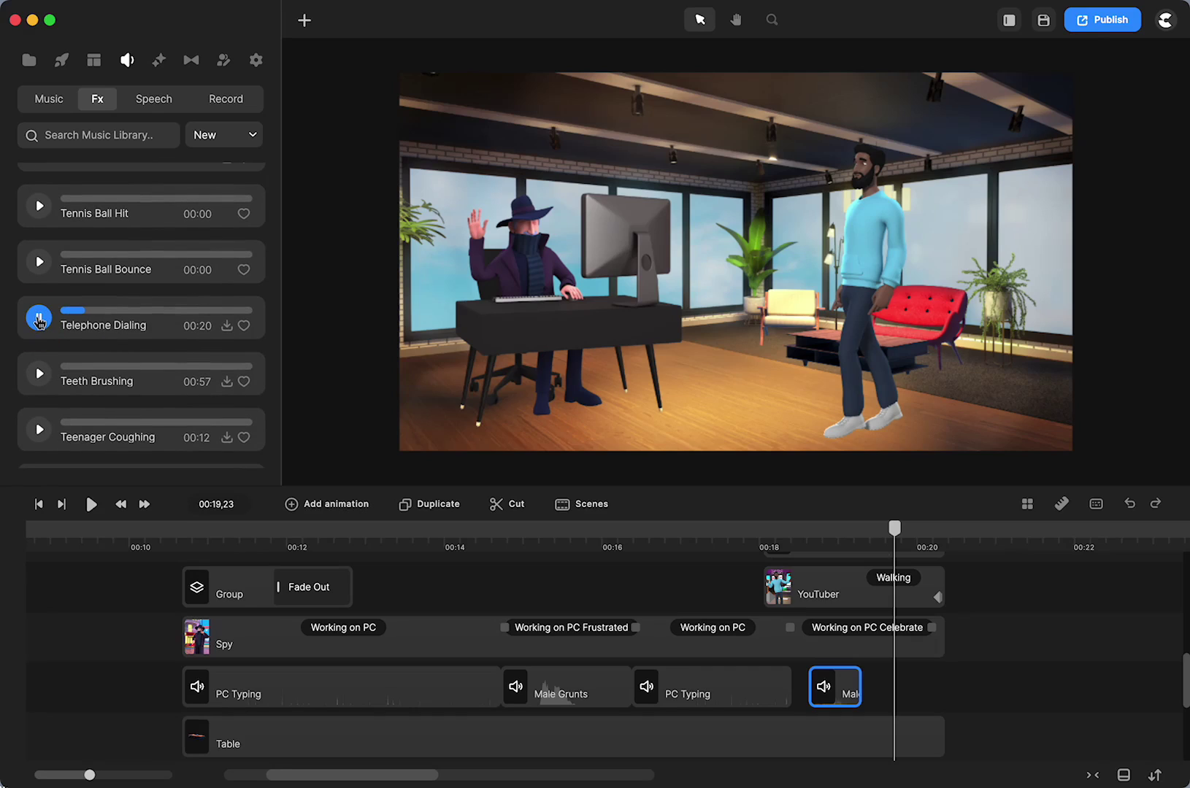
click(40, 319)
scroll(108, 334, down, 9)
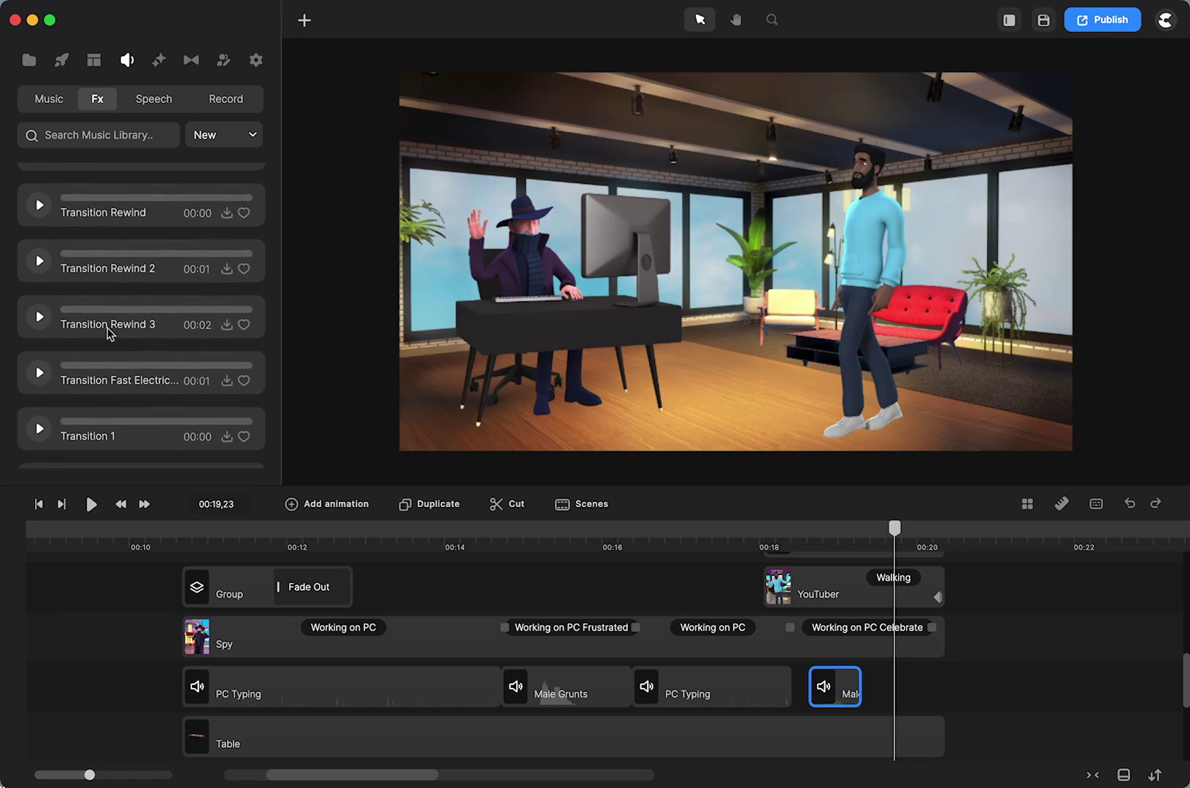
scroll(108, 333, down, 3)
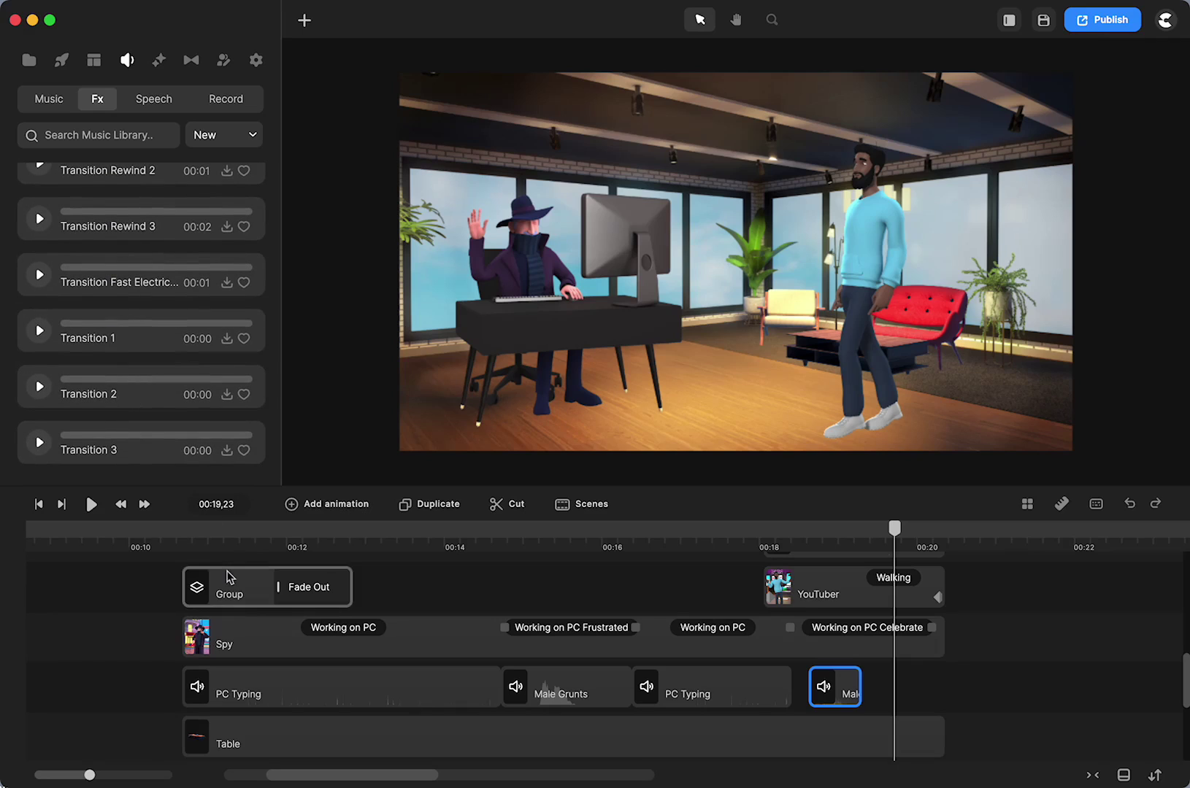
scroll(107, 402, down, 10)
scroll(106, 404, down, 5)
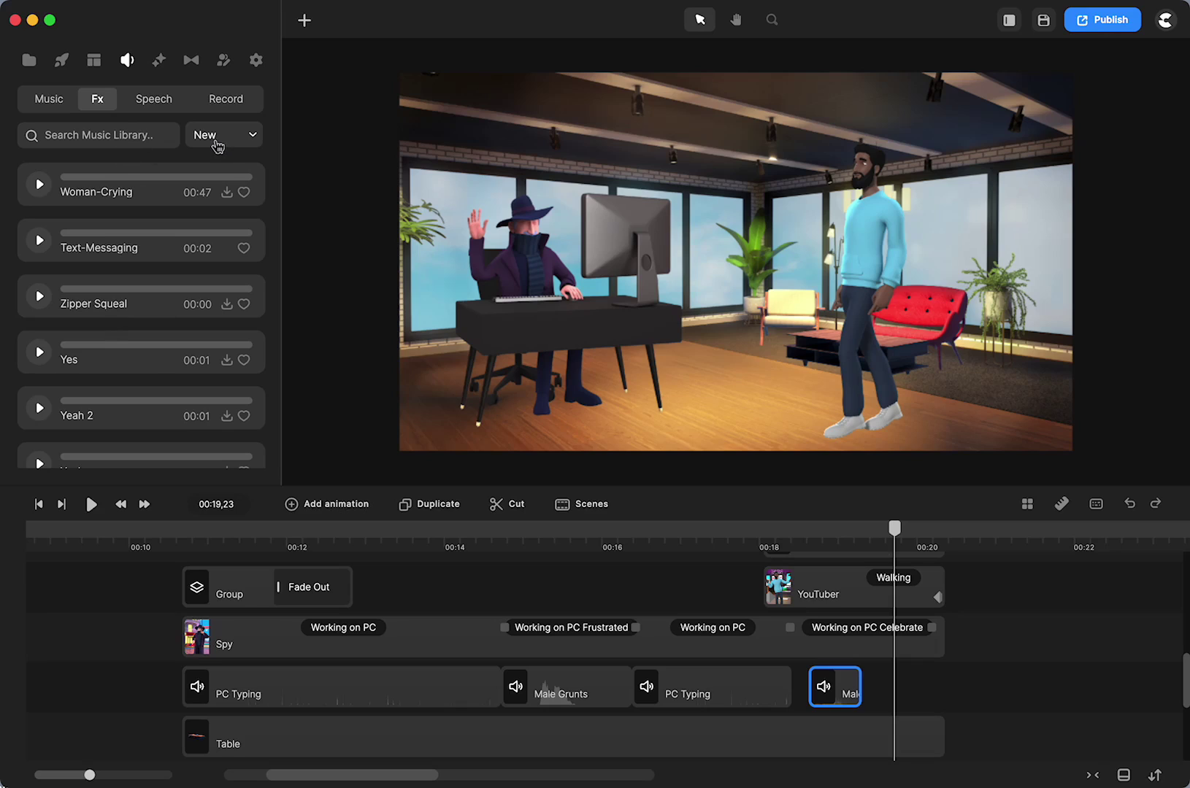
click(216, 142)
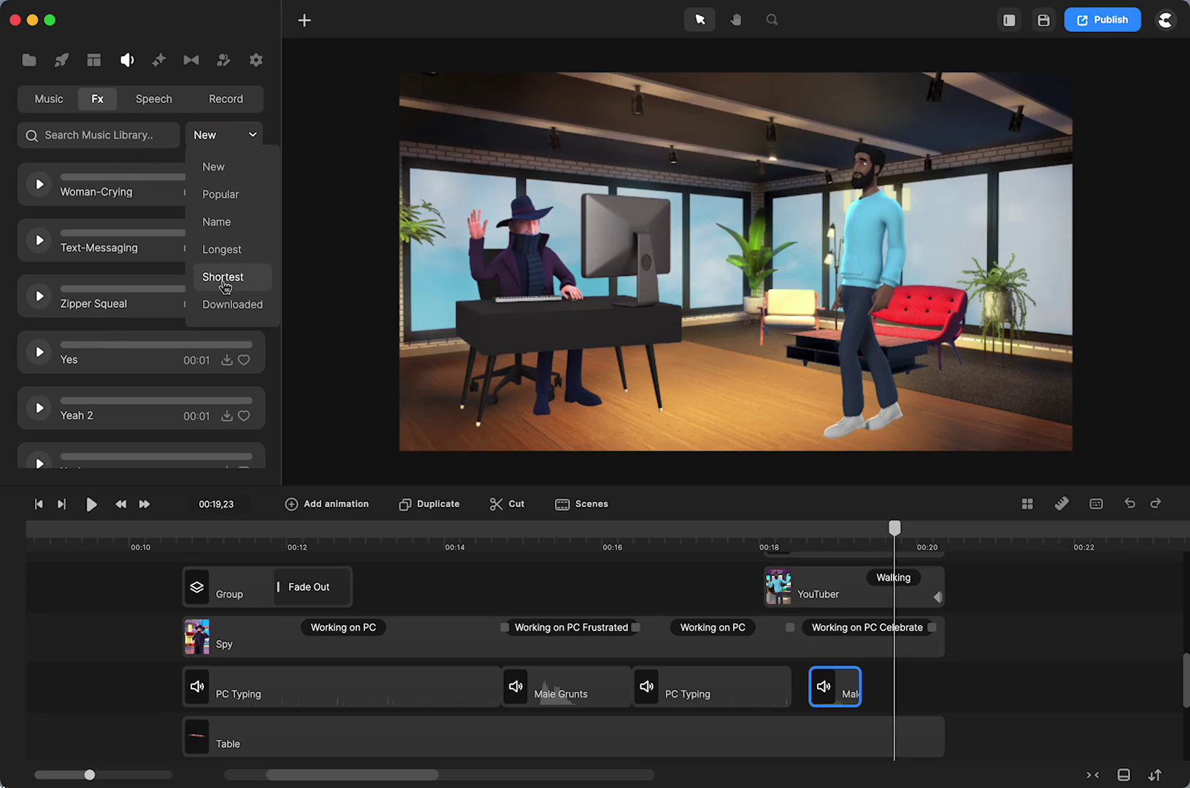
- Dismiss the sort options and jump to 00:22,01 to view the logo-reveal clip
click(475, 581)
scroll(629, 589, right, 6)
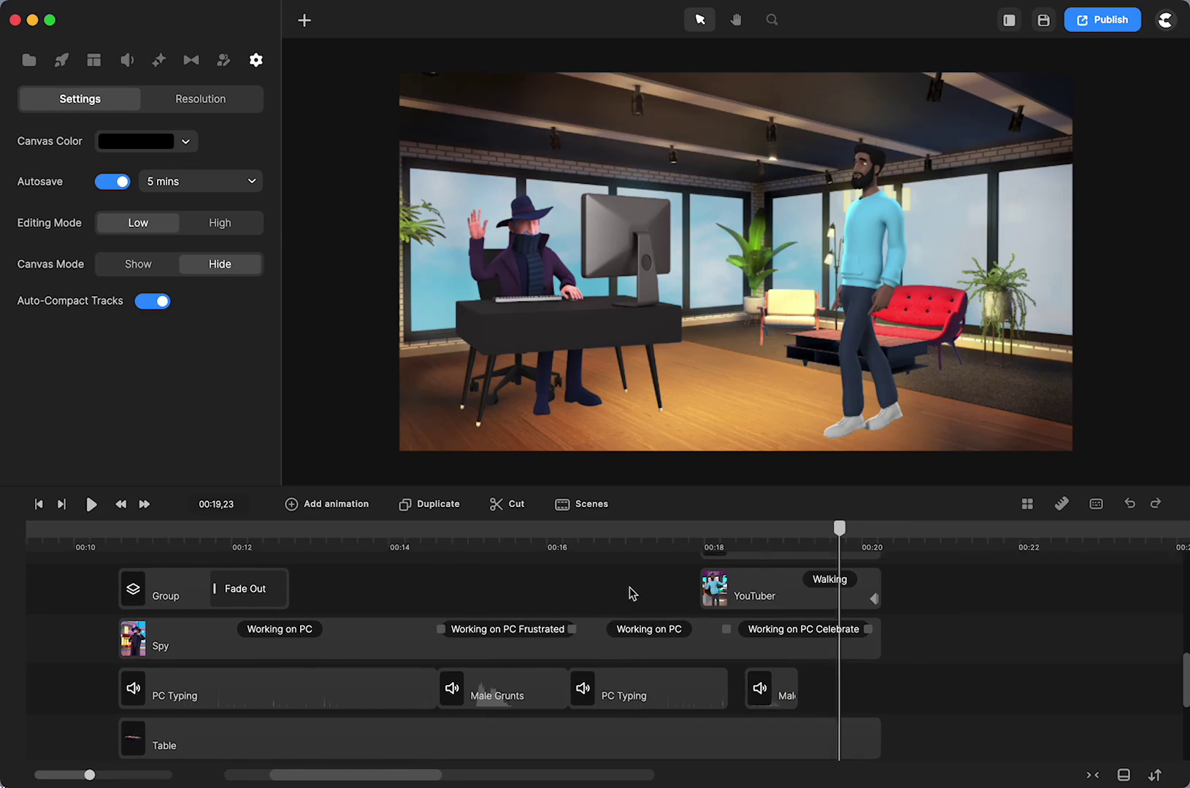
click(642, 529)
scroll(632, 616, up, 3)
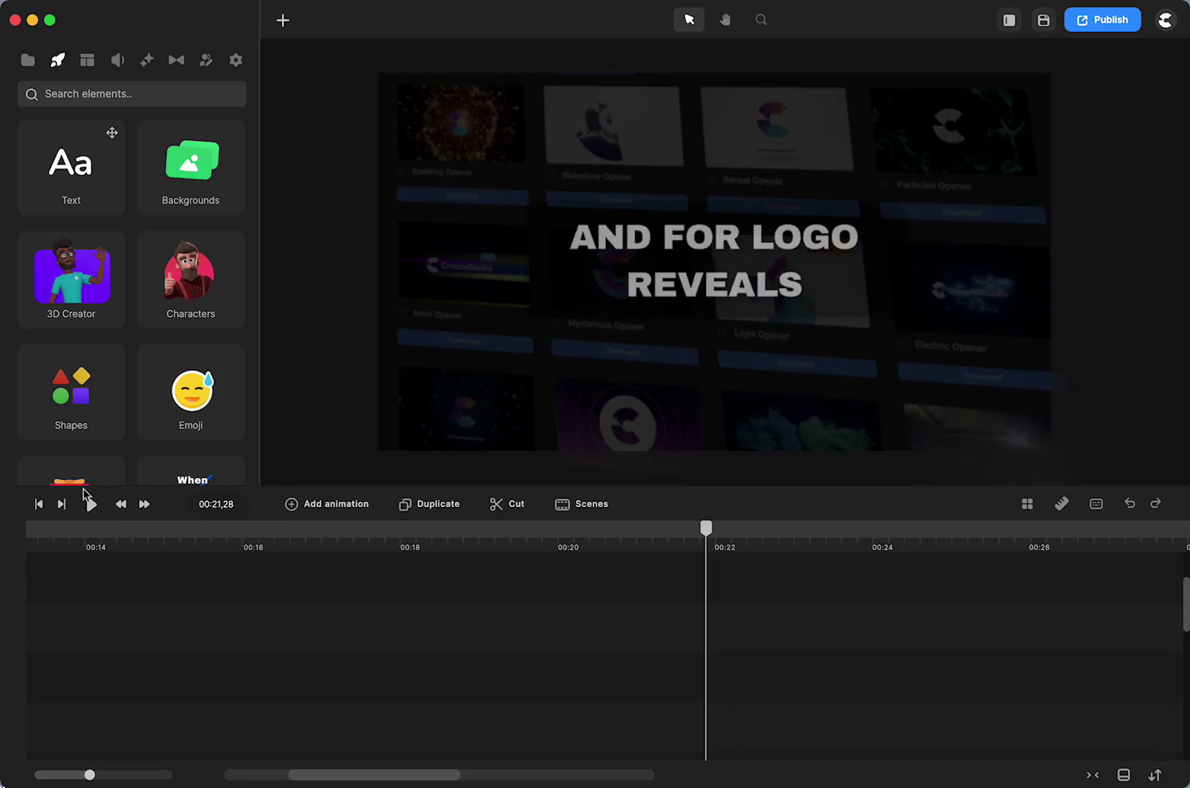
- Switch the side panel from the sound library through Media to the Elements library
click(119, 61)
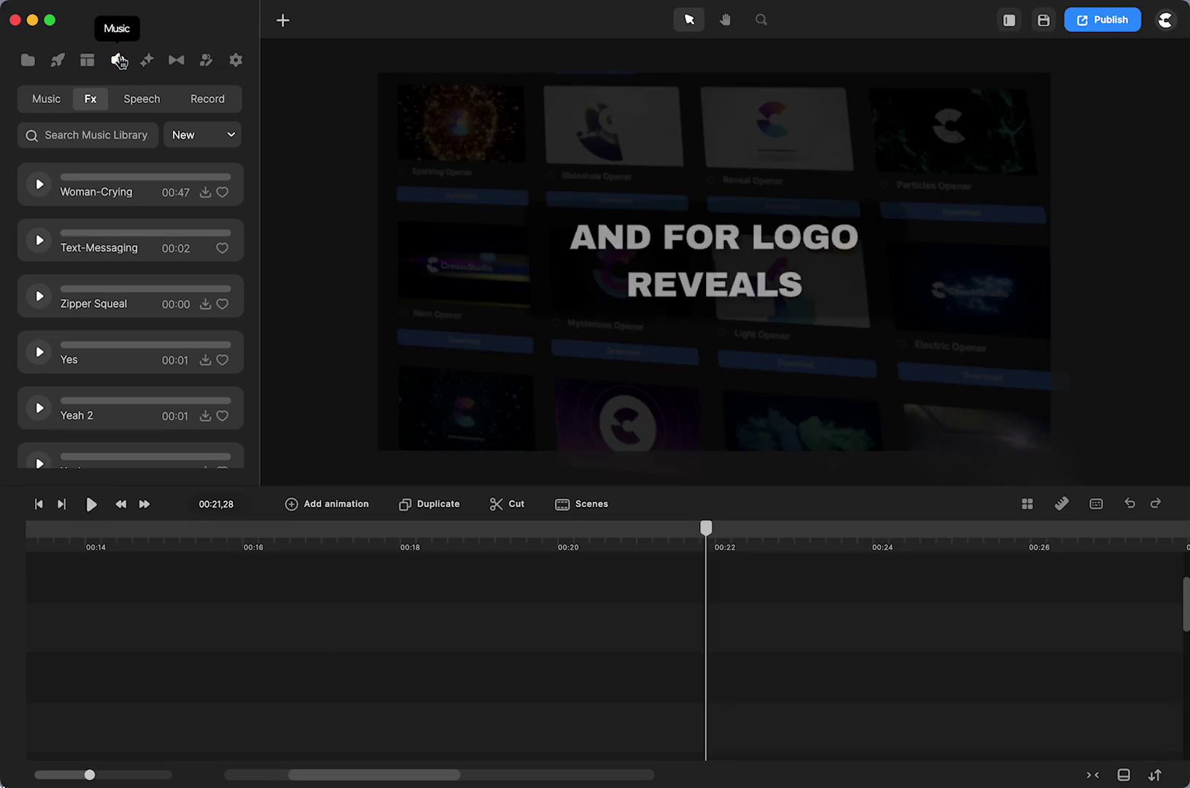
click(28, 65)
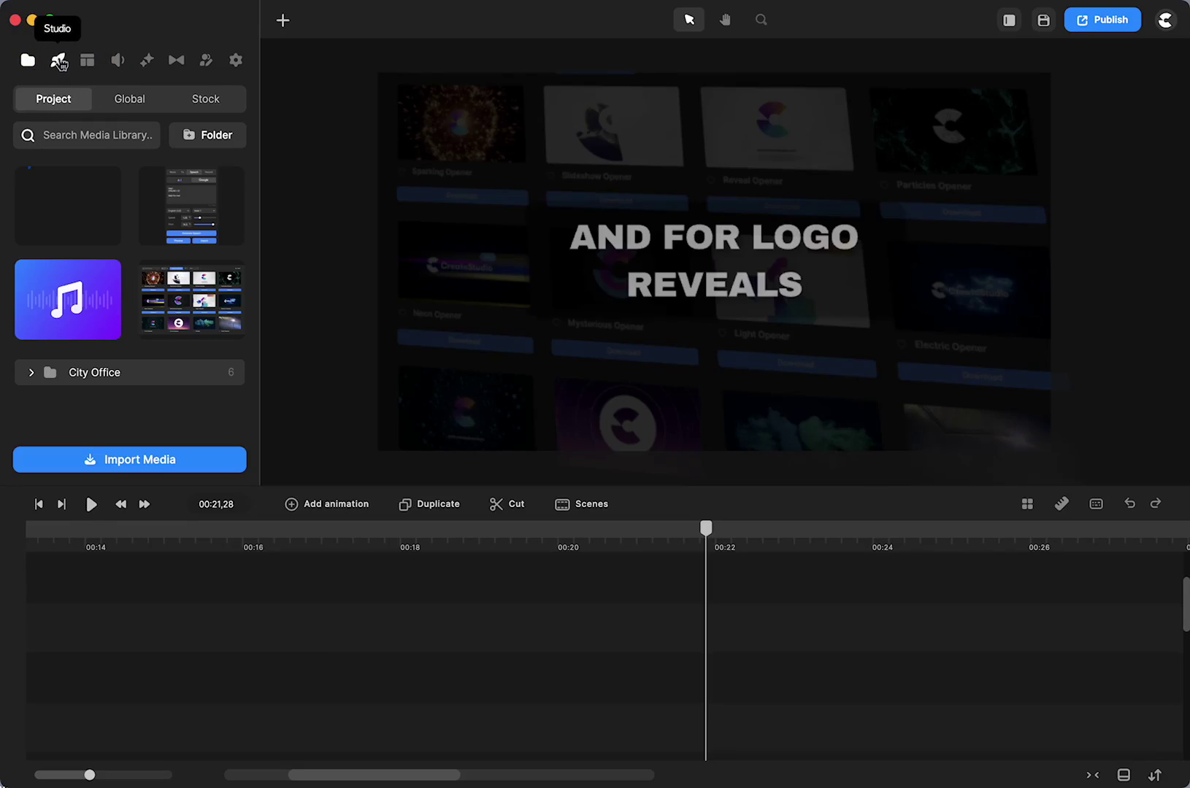
click(59, 63)
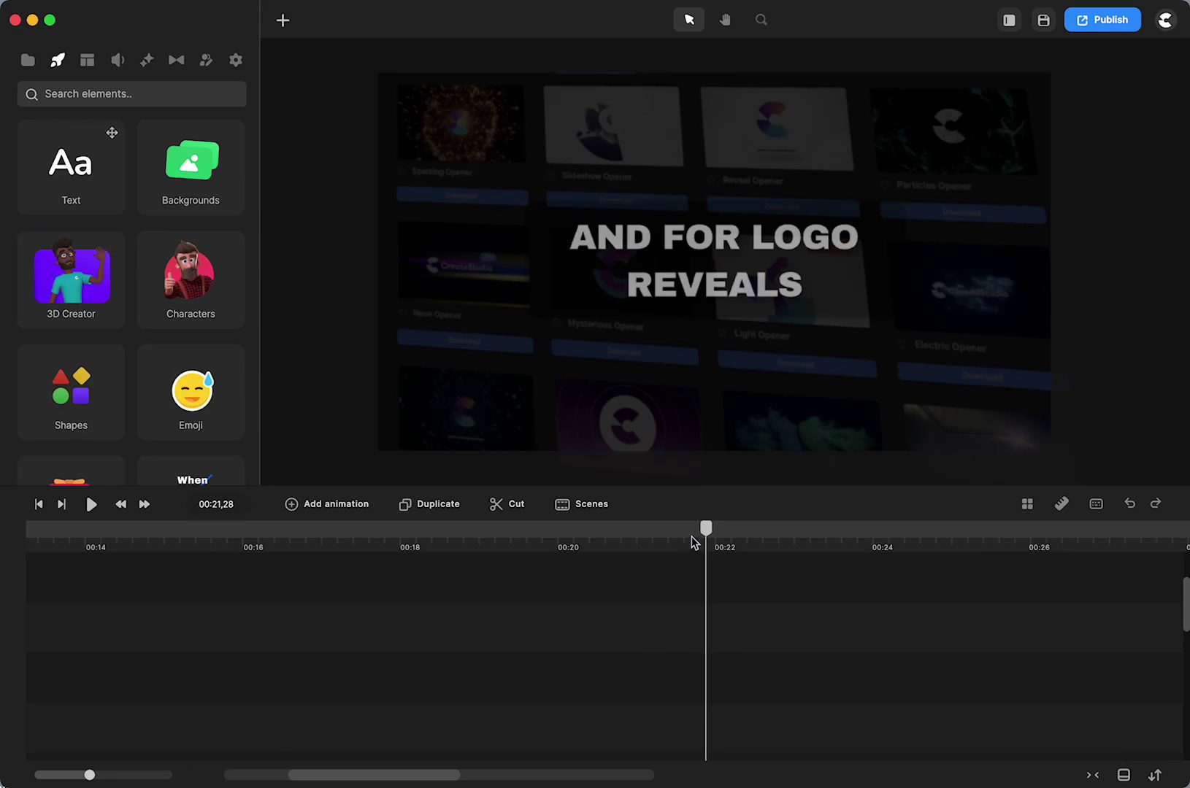
- Move the playhead to 00:25 and browse the YouTube category of scene templates
drag(713, 537, 1002, 549)
scroll(724, 675, right, 5)
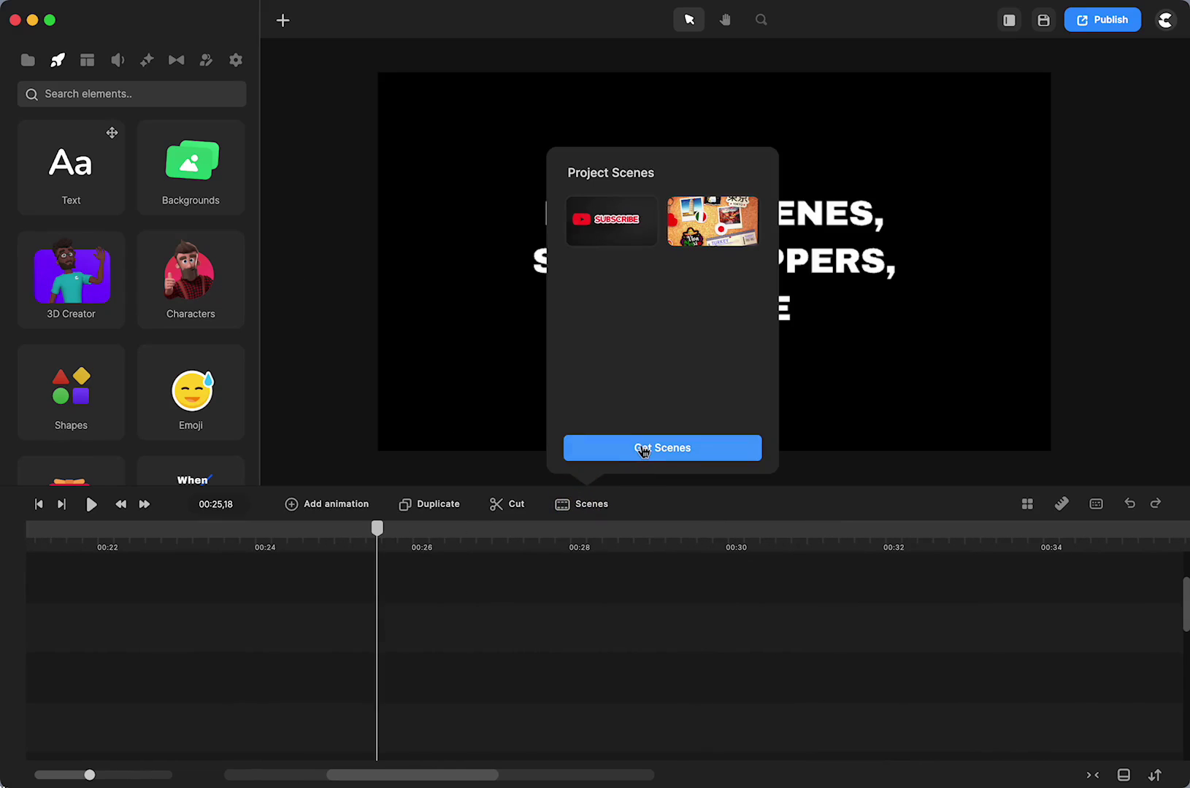
click(646, 447)
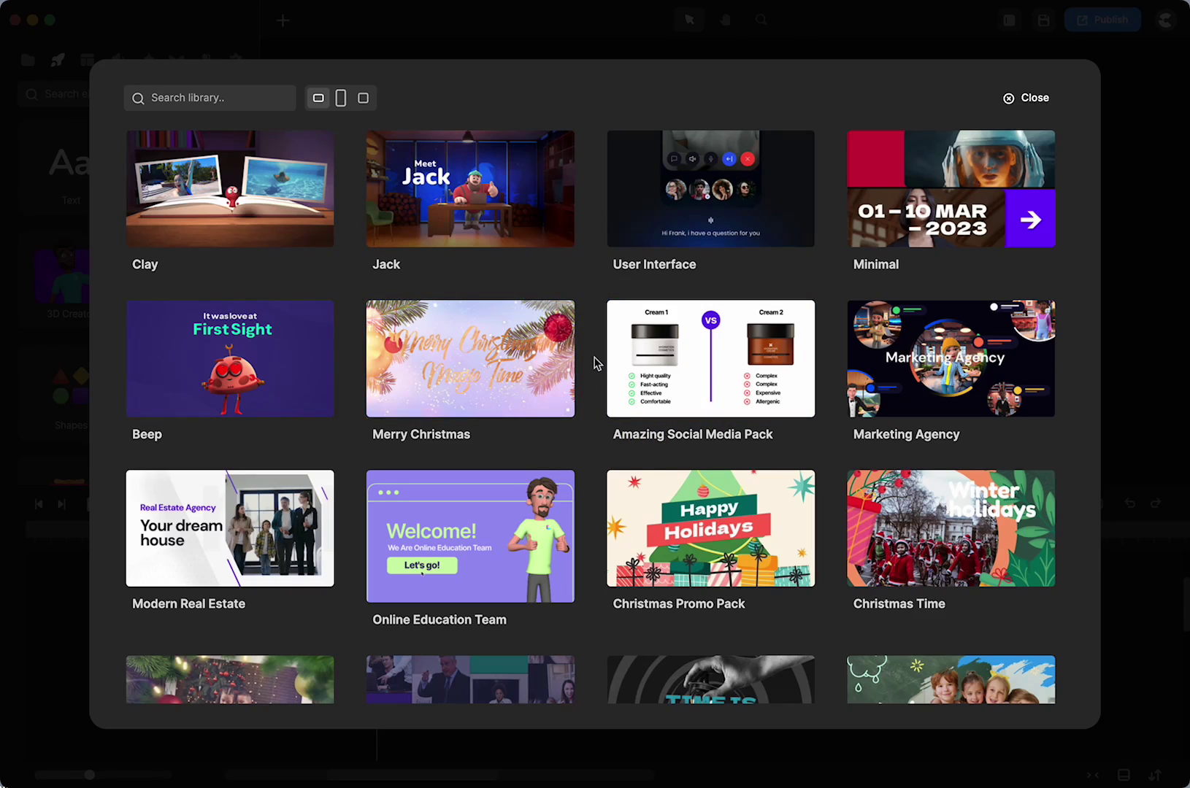
scroll(598, 363, down, 10)
click(943, 358)
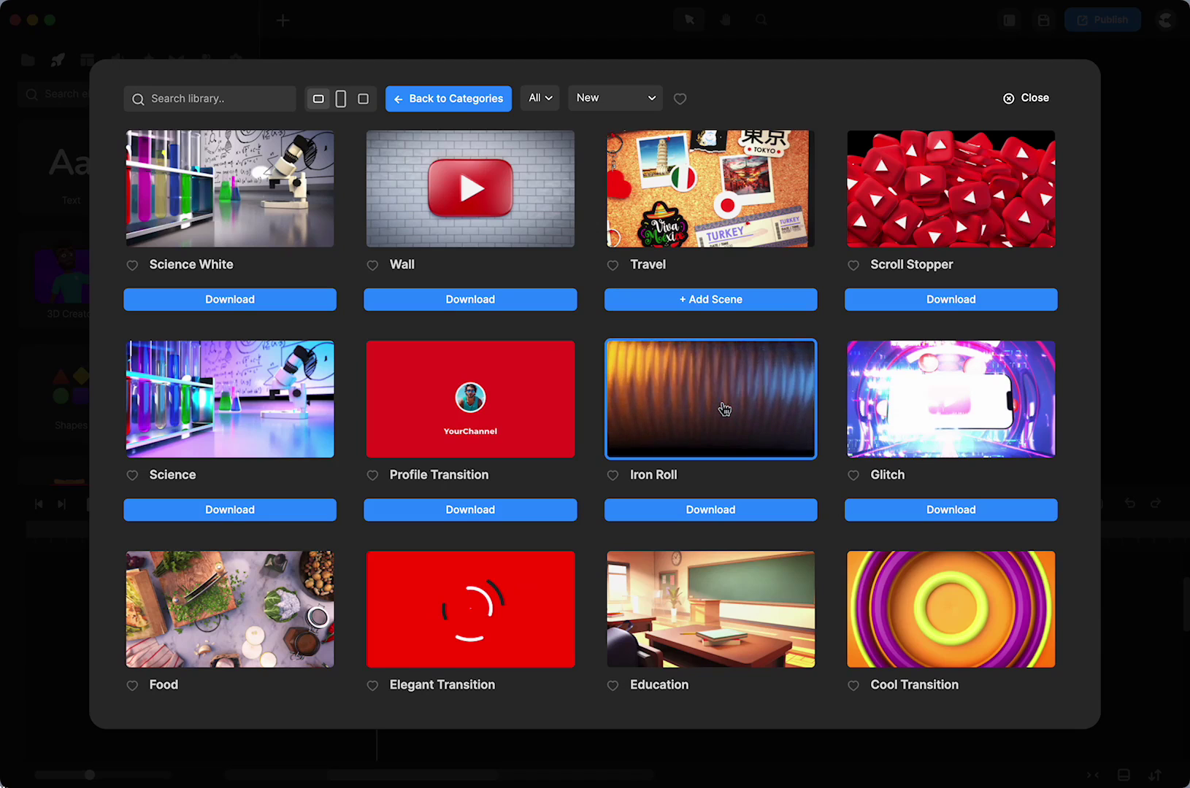
scroll(724, 409, down, 4)
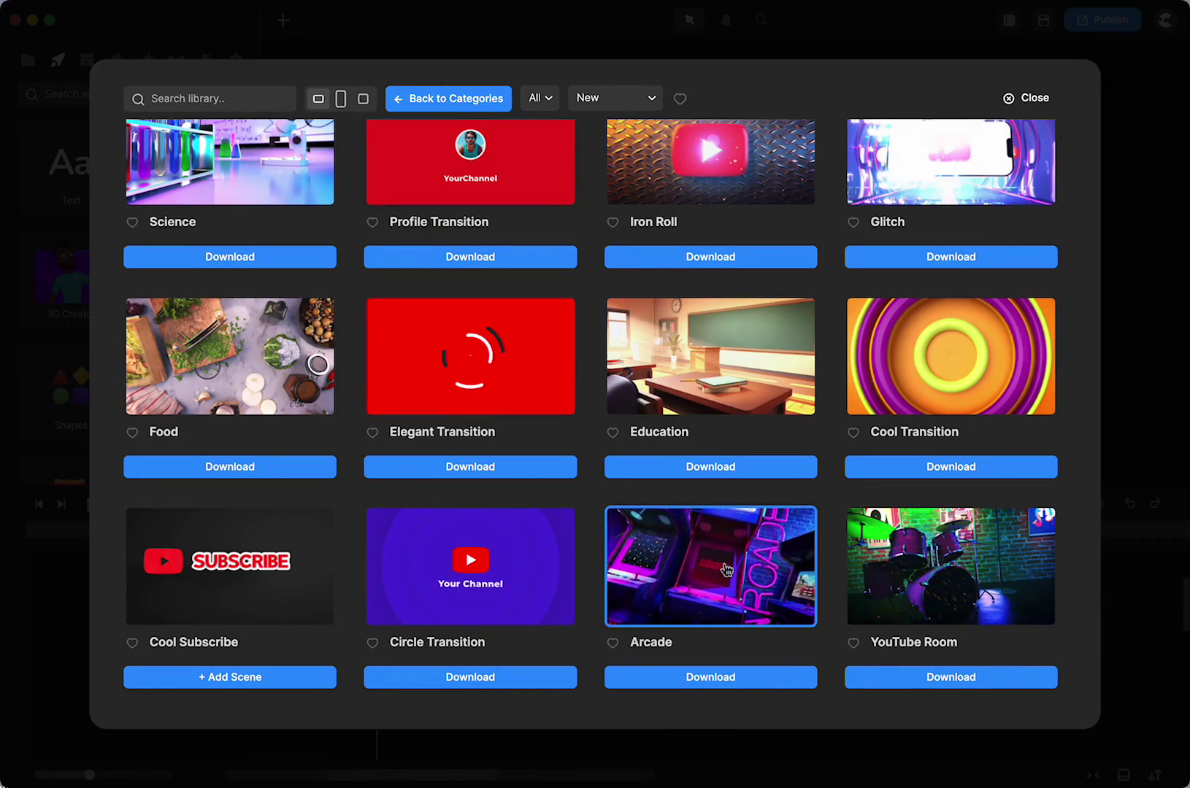
- Place the Cool Subscribe scene on the timeline near 00:27 and preview its animation
click(48, 541)
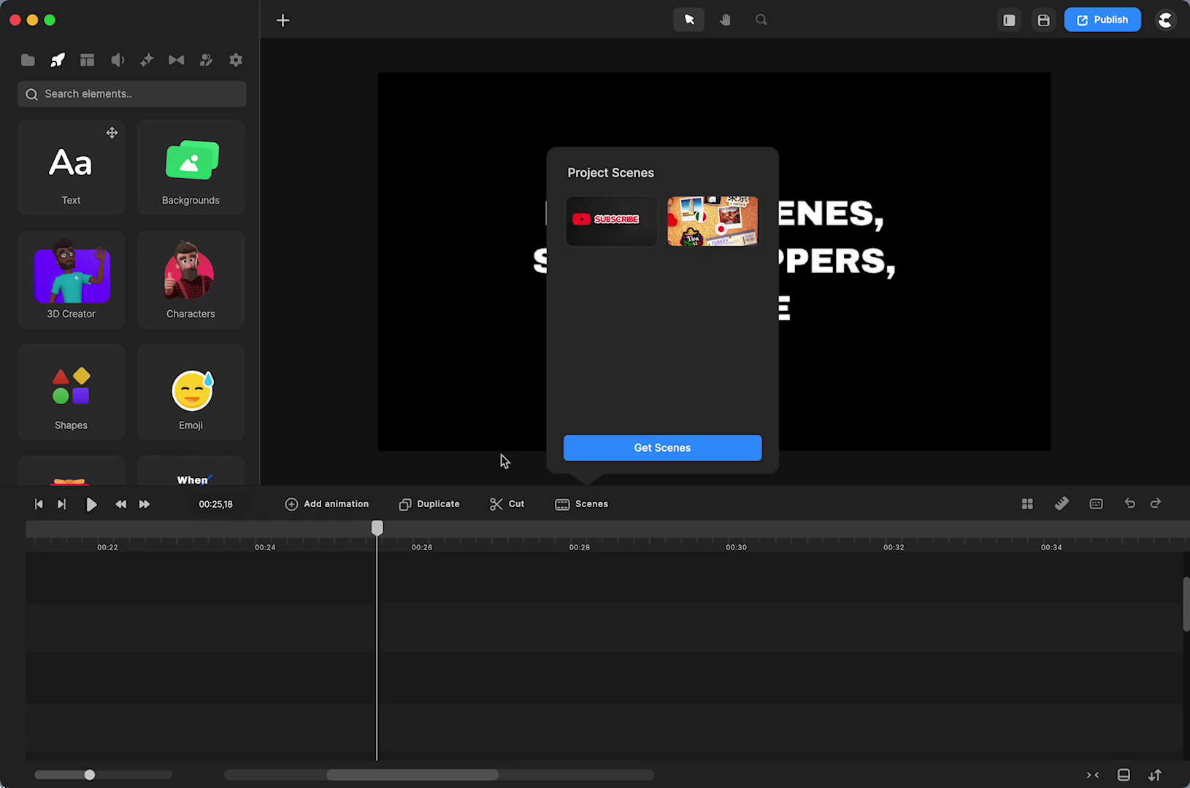
drag(595, 223, 541, 616)
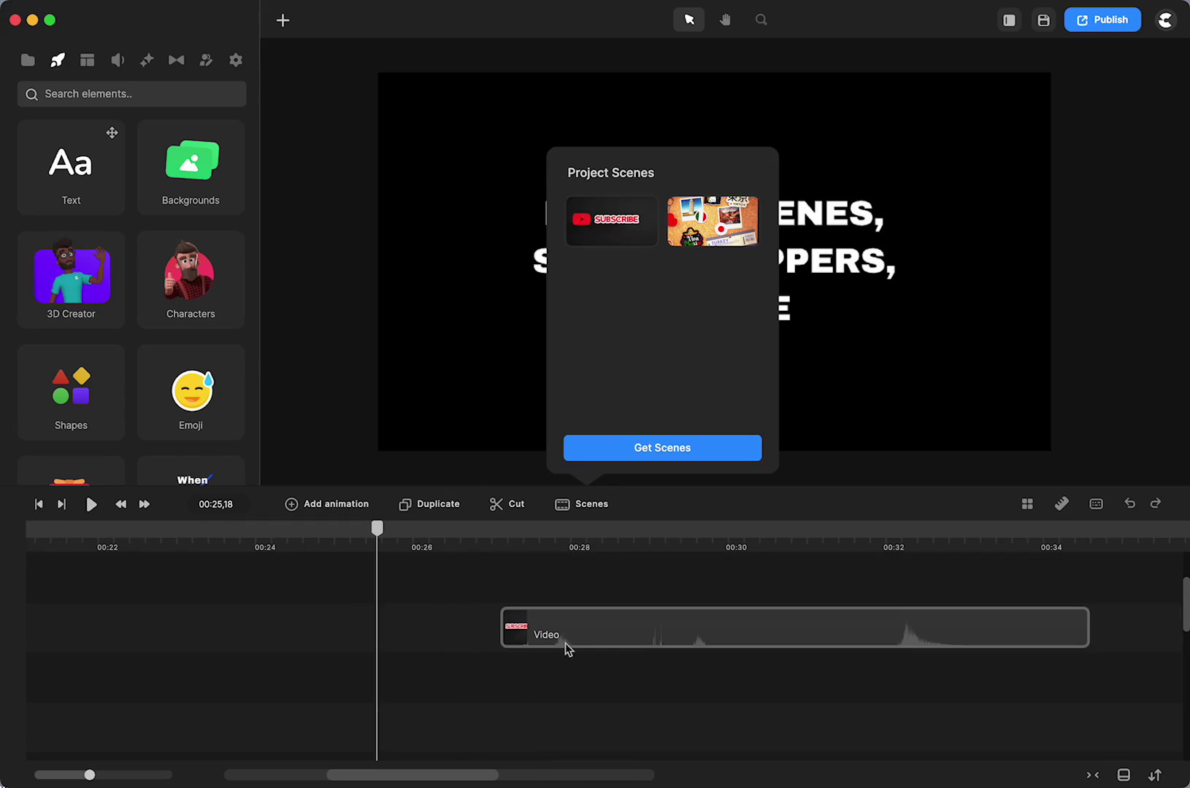
drag(378, 540, 568, 555)
click(450, 610)
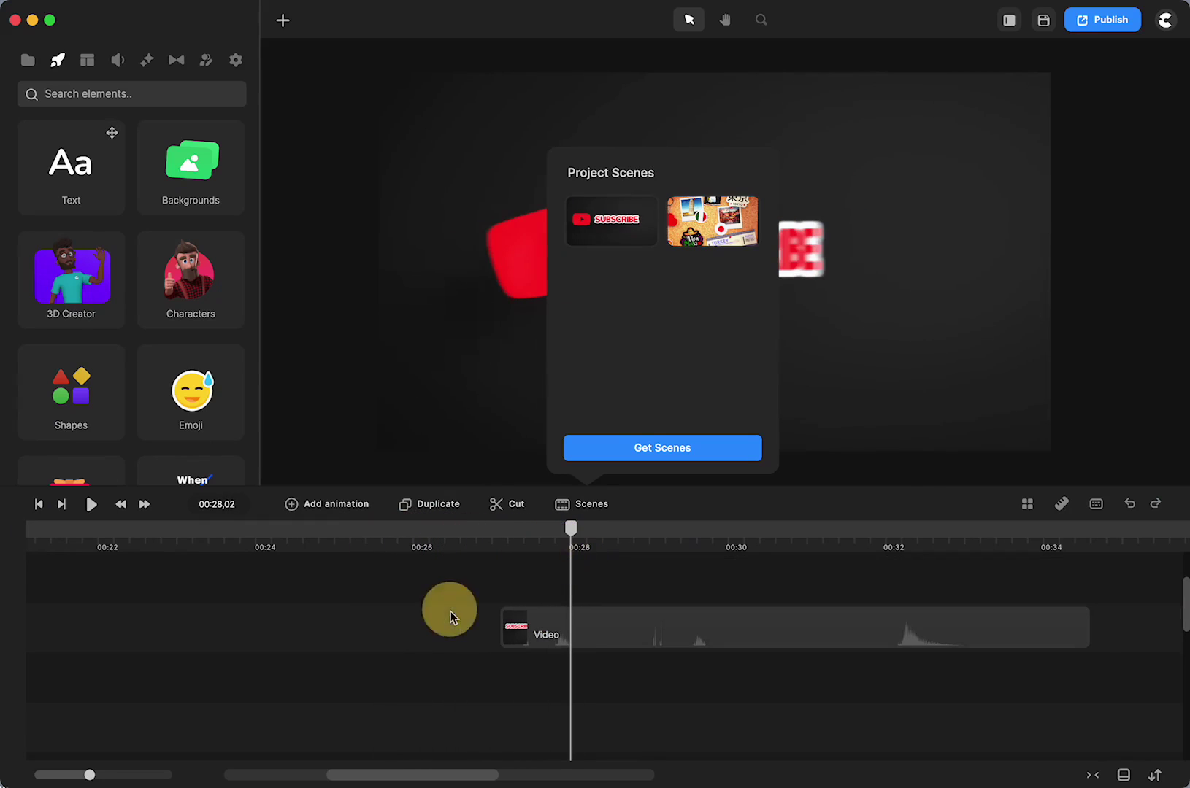
click(915, 403)
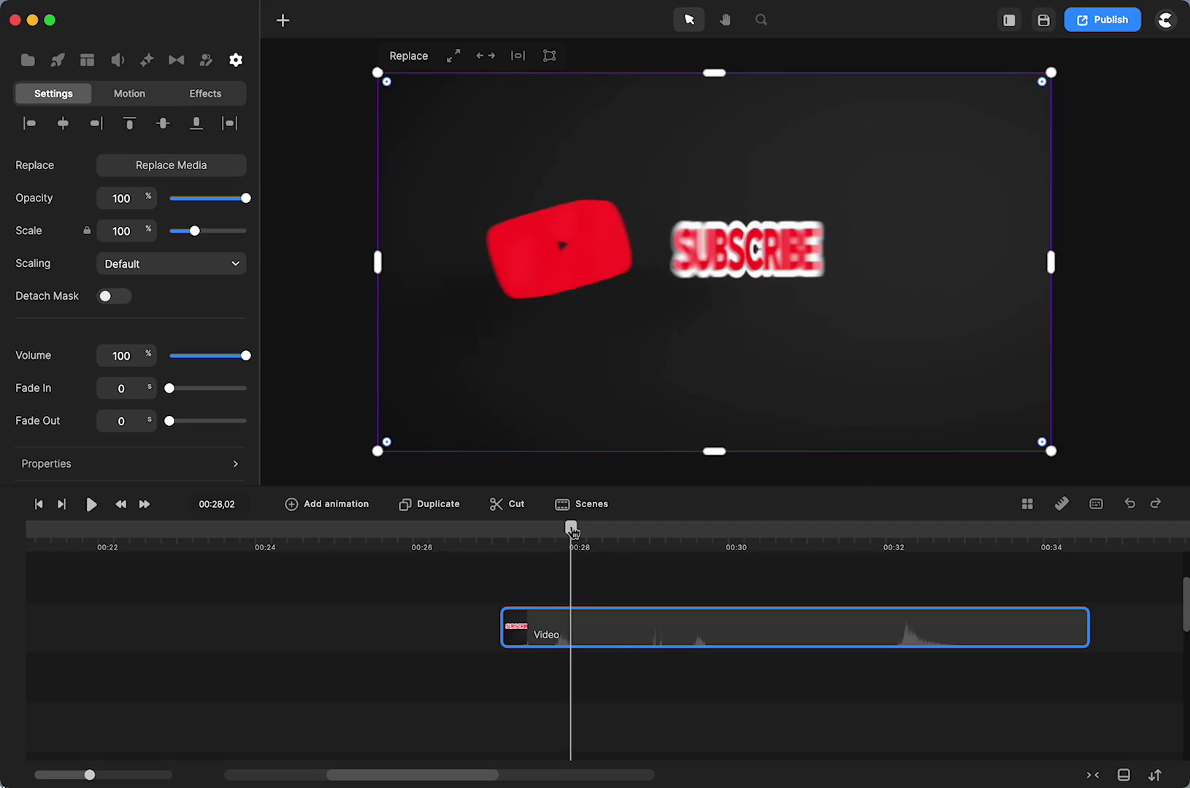
click(89, 505)
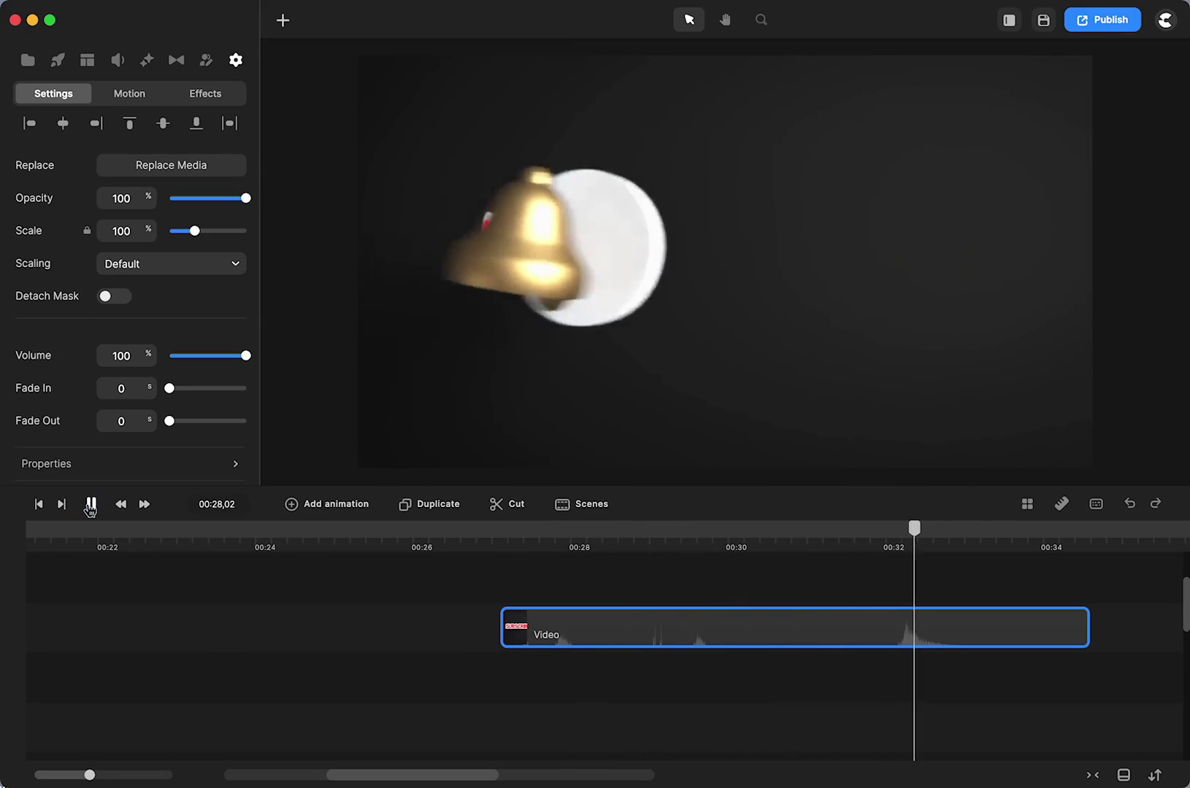
click(90, 504)
- In Publish's audio export options, switch the format to MP3 and then back to WAV
click(1109, 20)
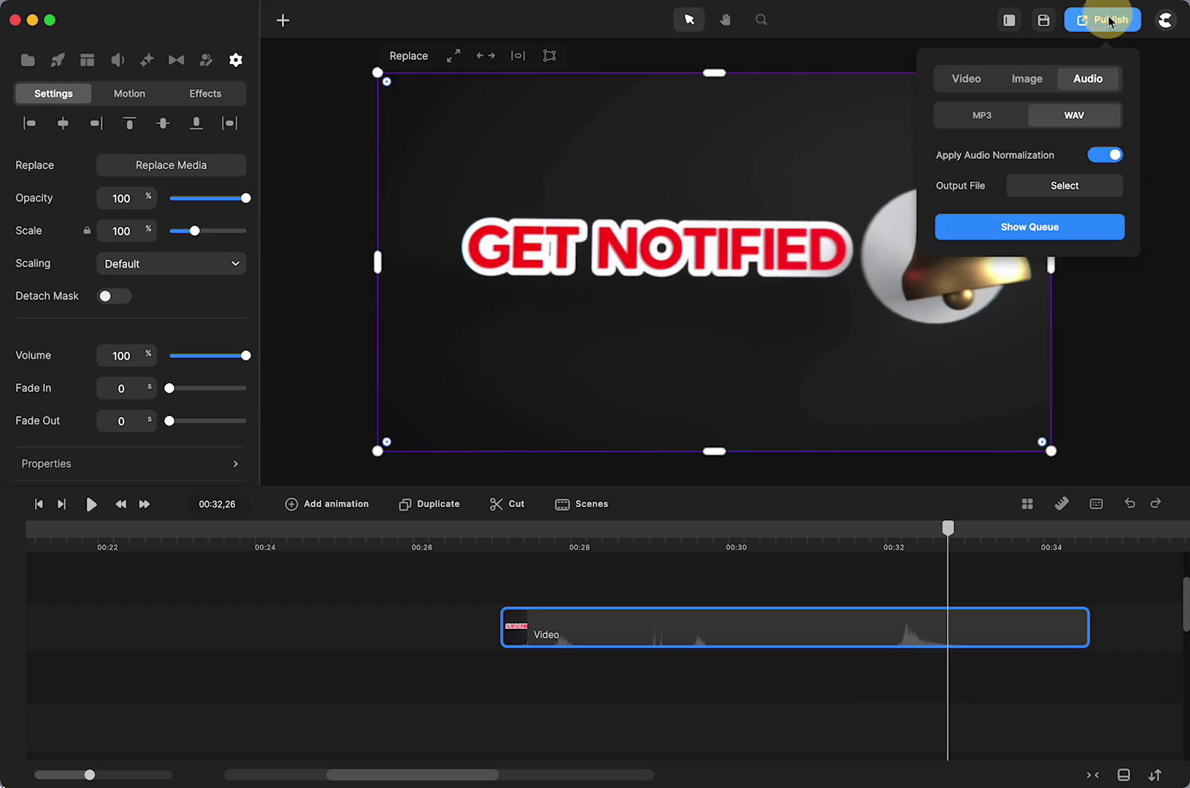
click(982, 117)
click(1084, 118)
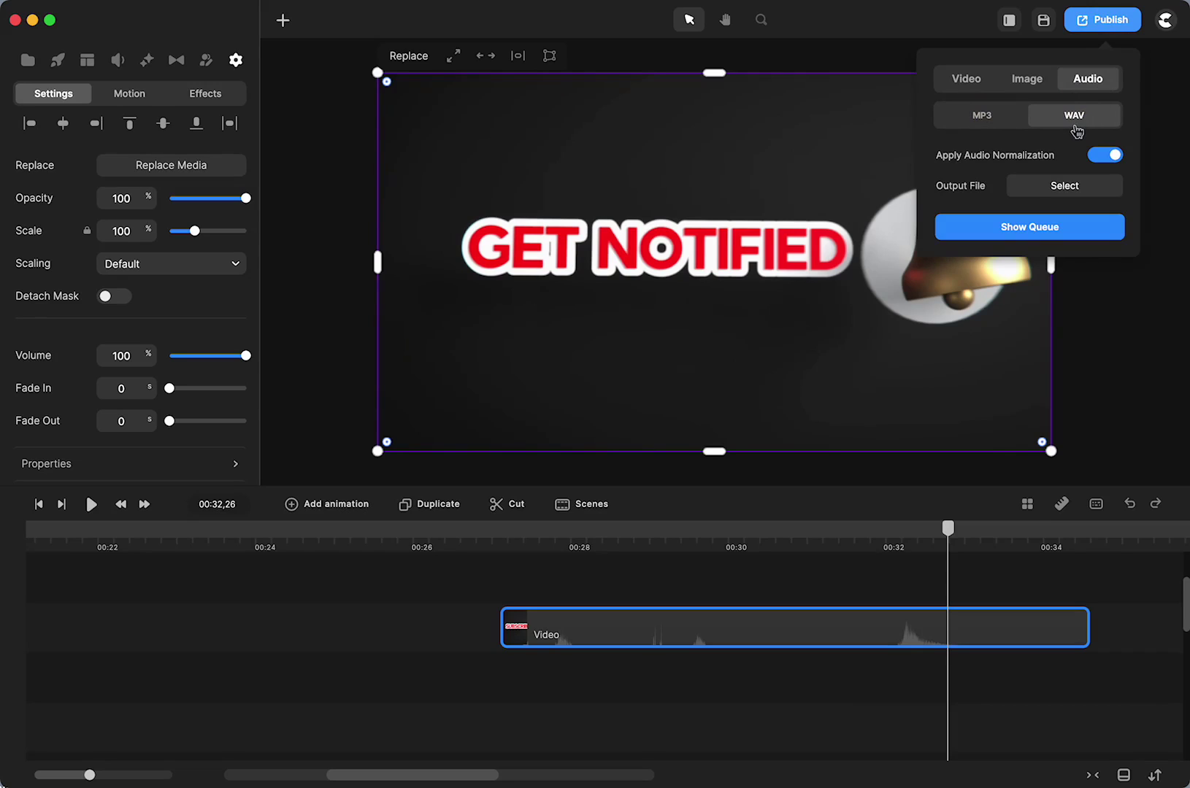
- Select the Video clip at 00:27 and fade its opacity down to 0
click(1109, 320)
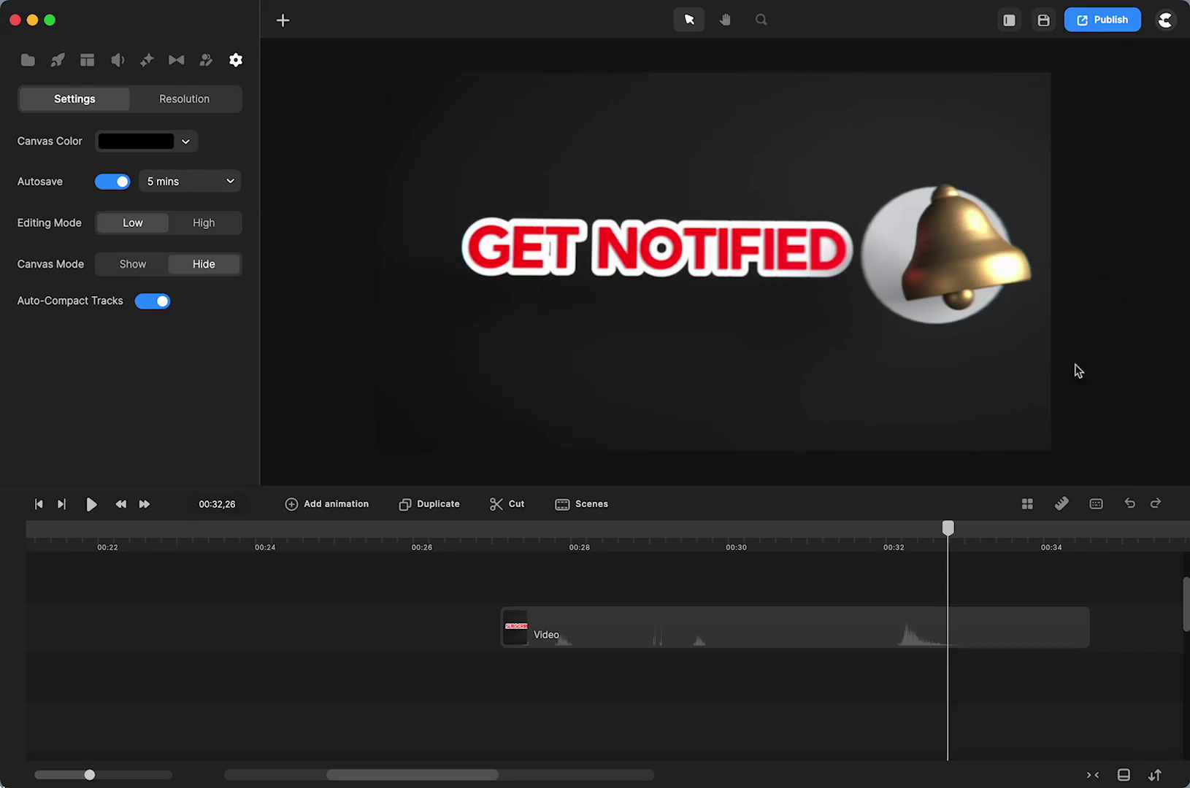
click(511, 532)
click(543, 630)
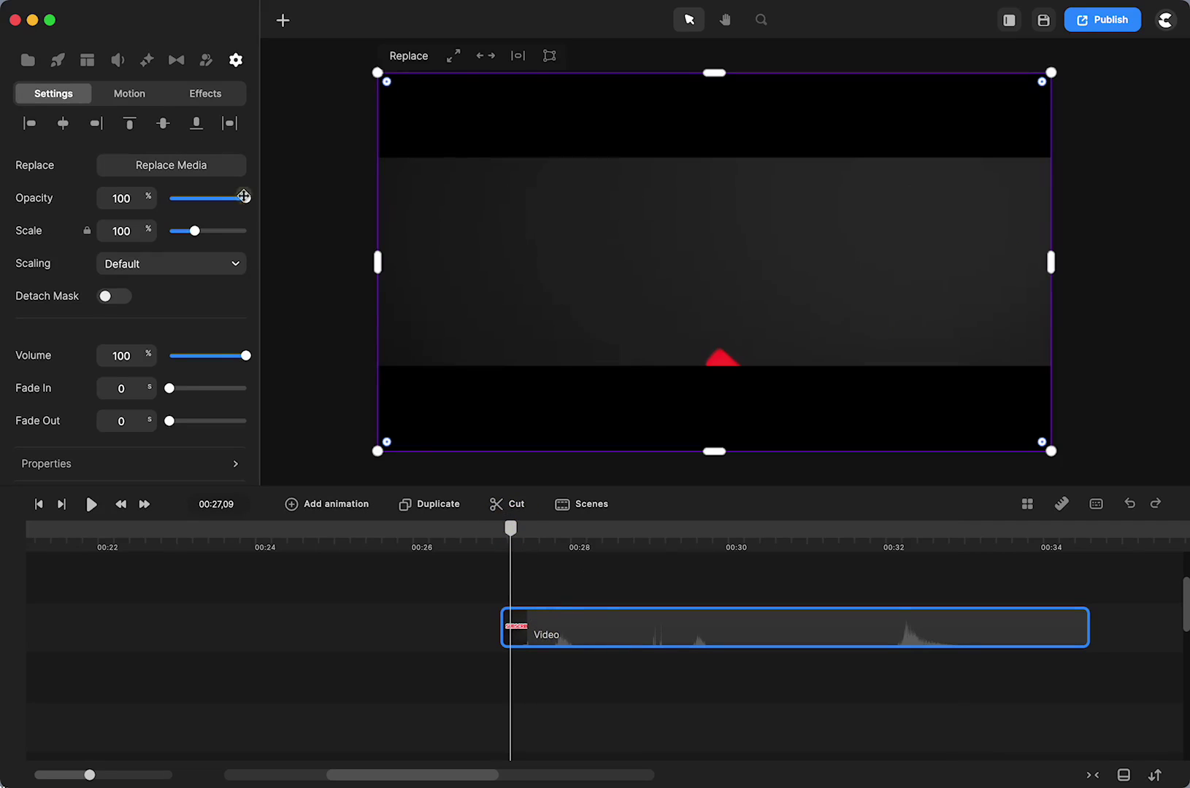
drag(243, 197, 149, 197)
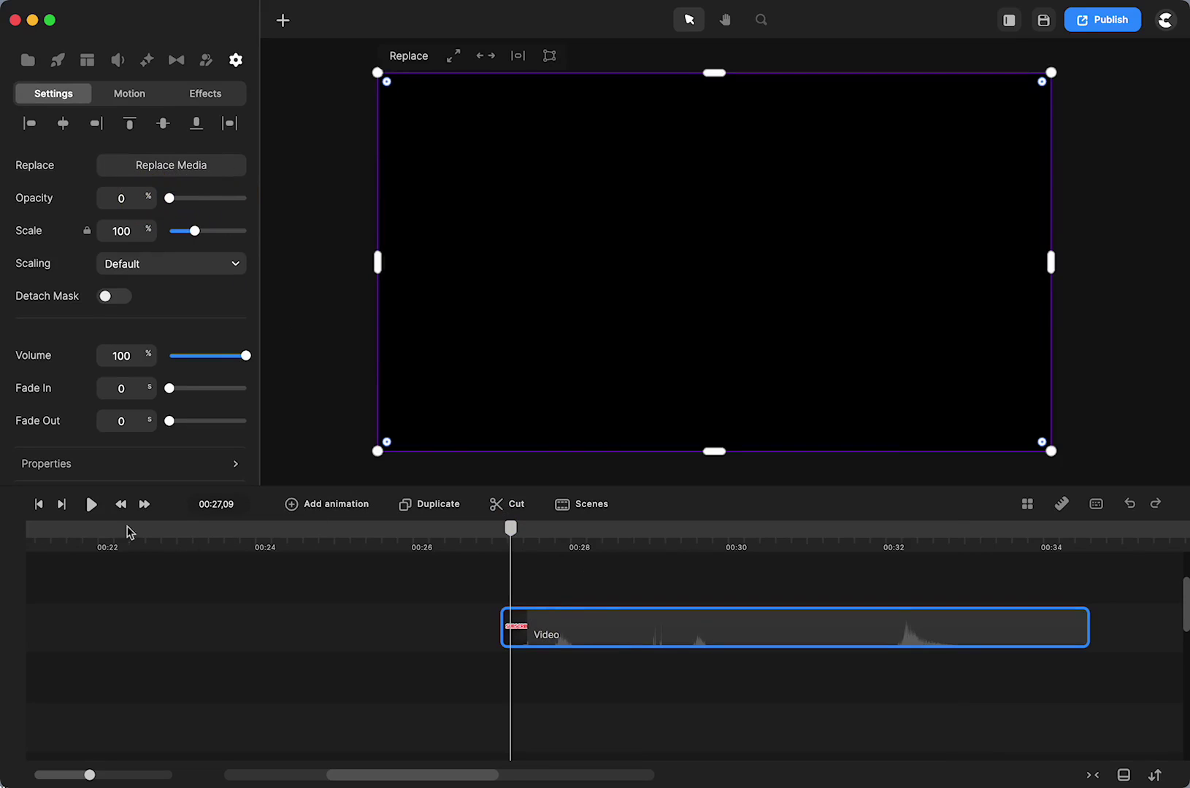
- Preview the invisible clip, then delete it from the timeline at 00:27
click(91, 504)
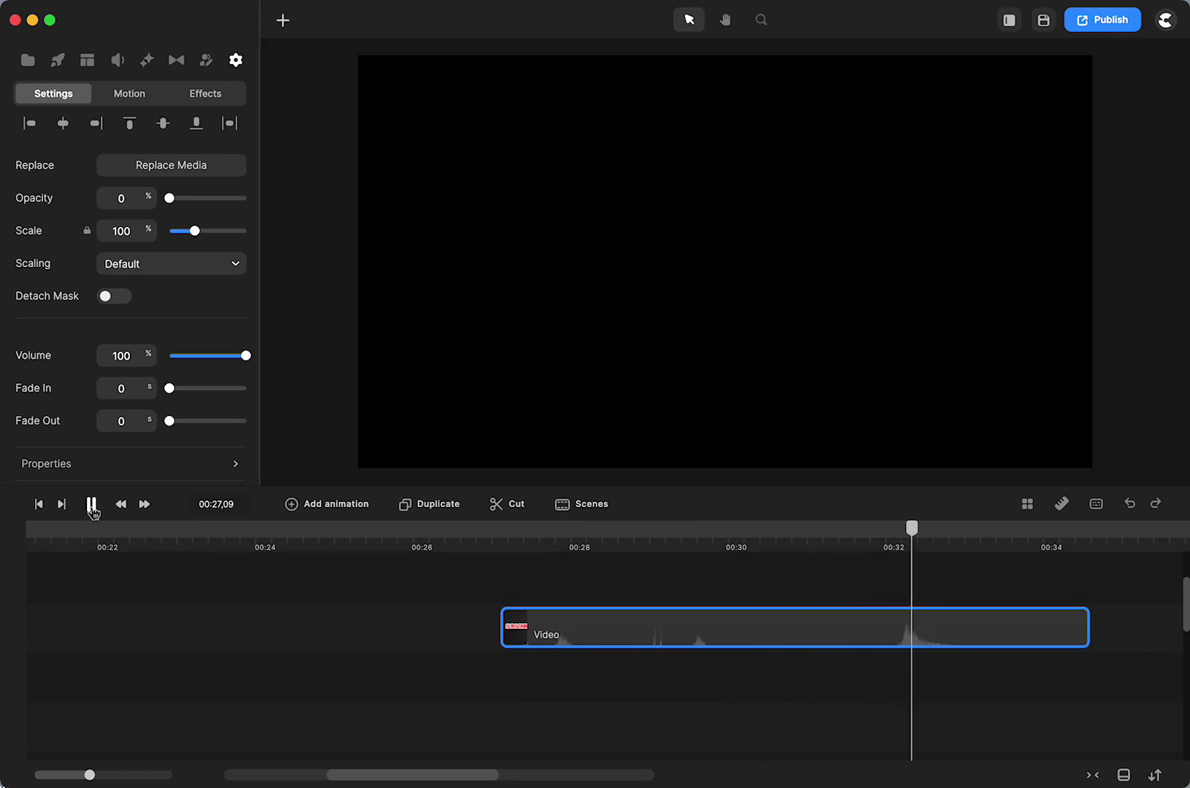
click(91, 505)
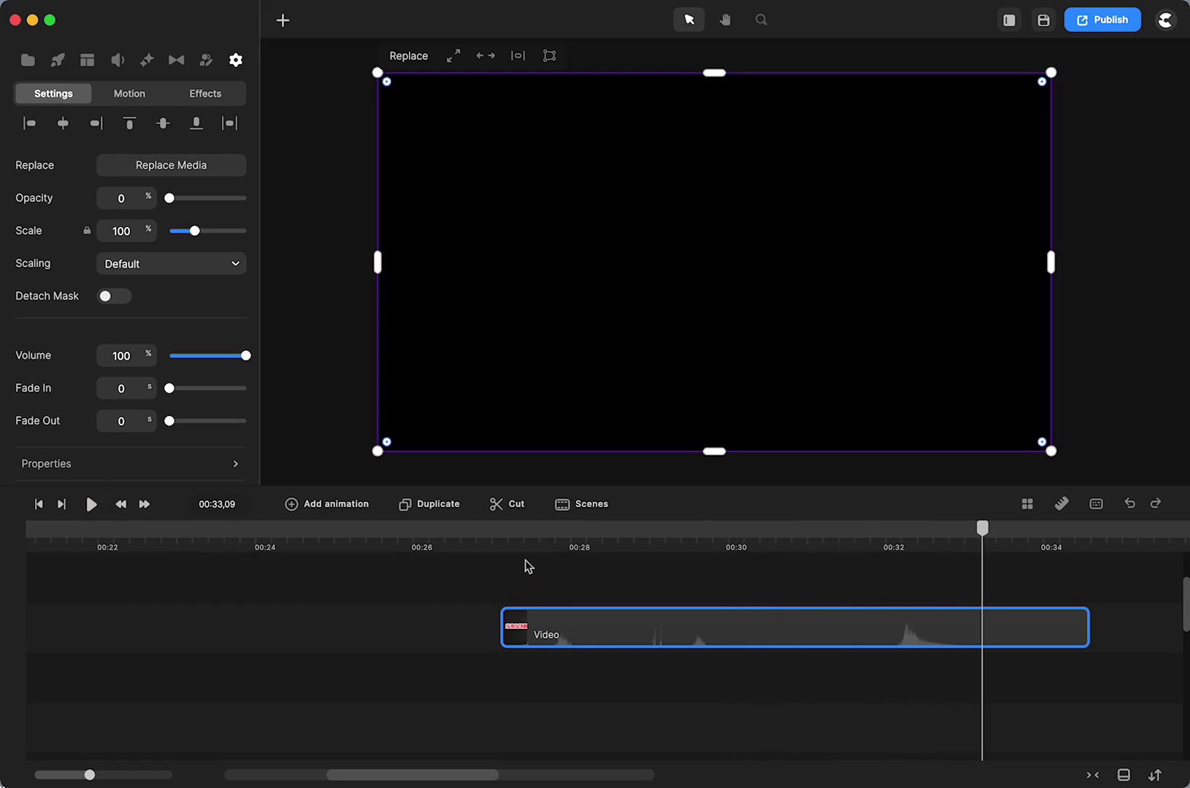
click(501, 544)
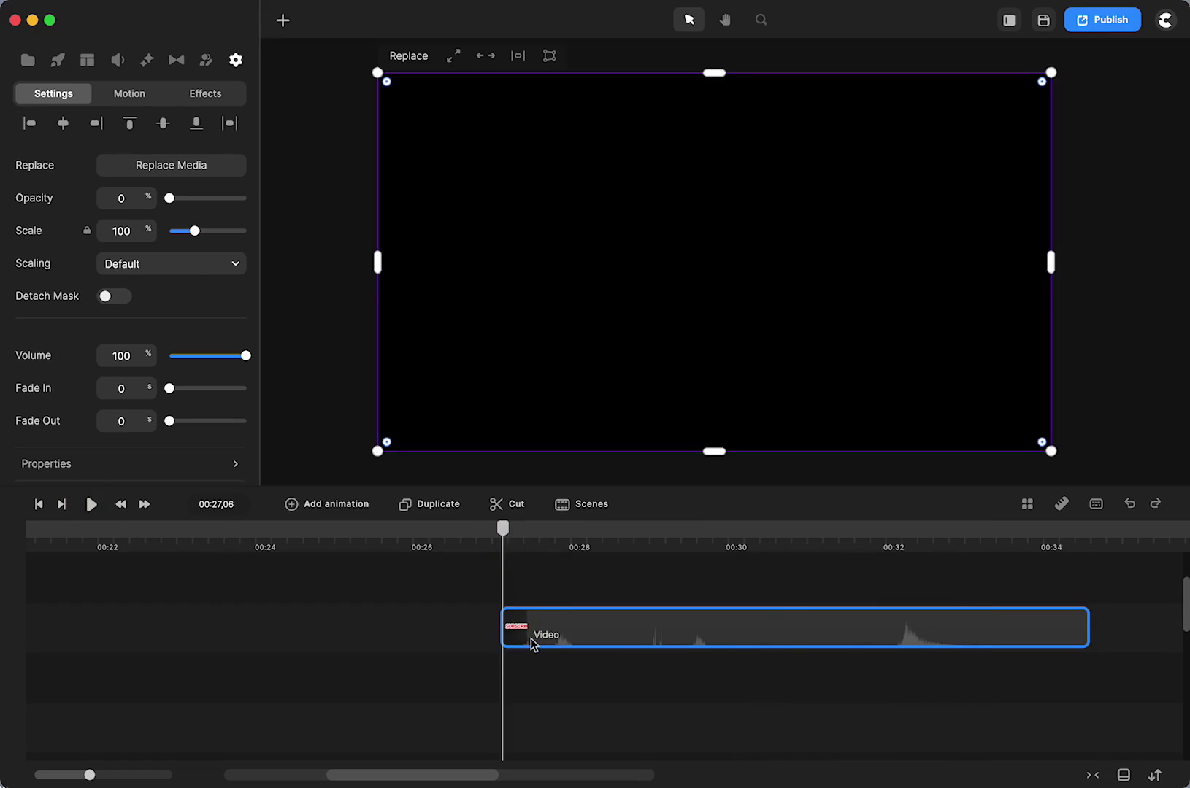
key(Delete)
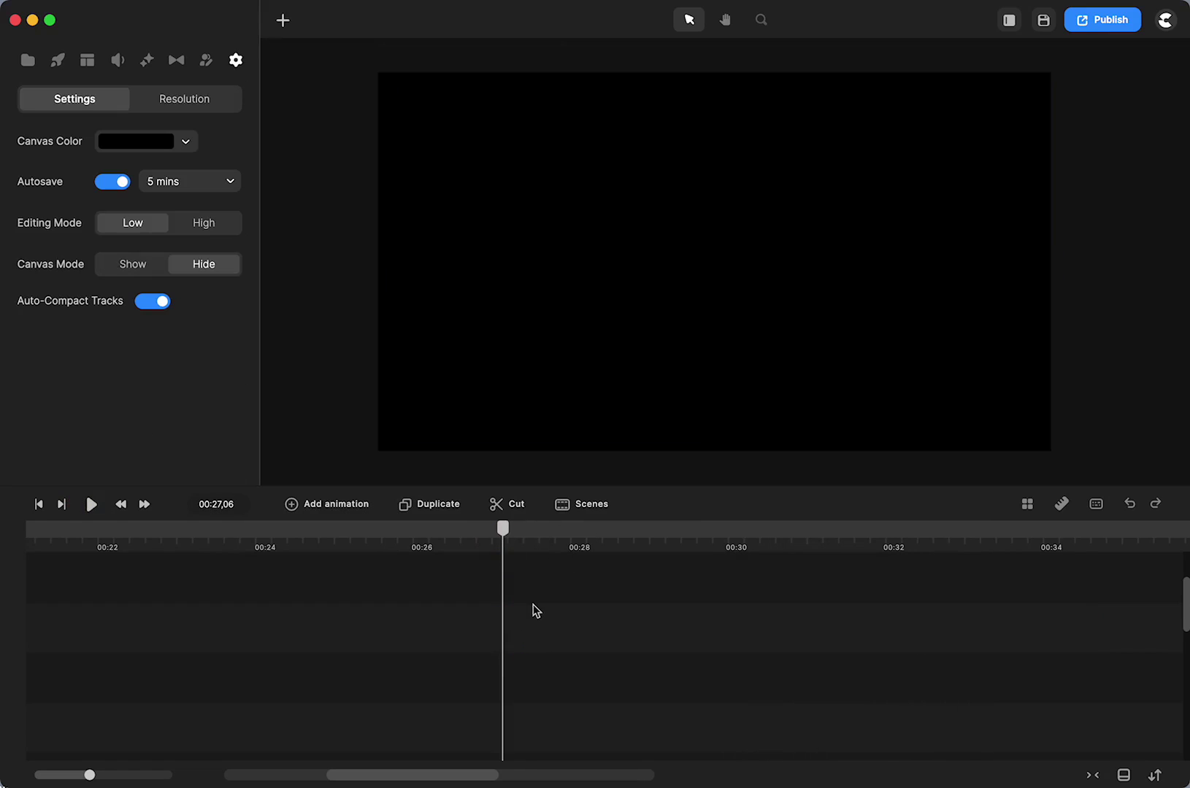
- Check the project scenes list, then scroll through the scenes library
click(584, 511)
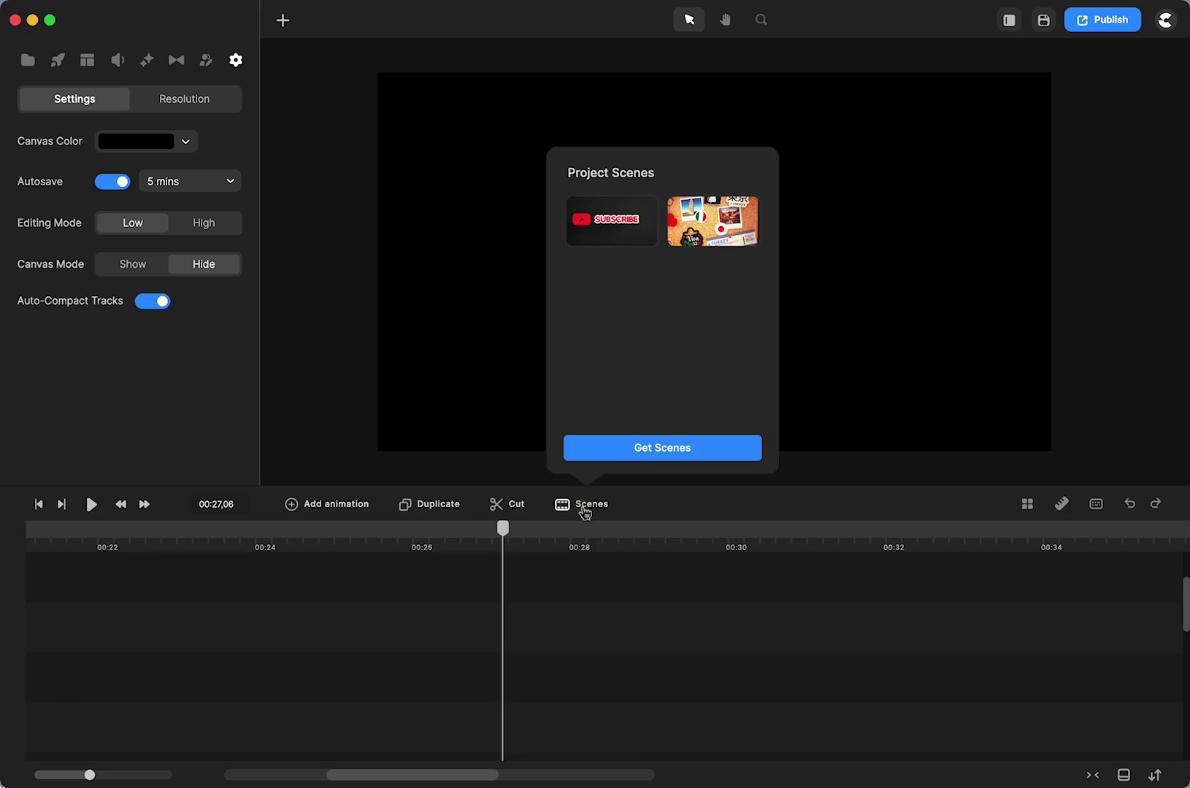
click(439, 340)
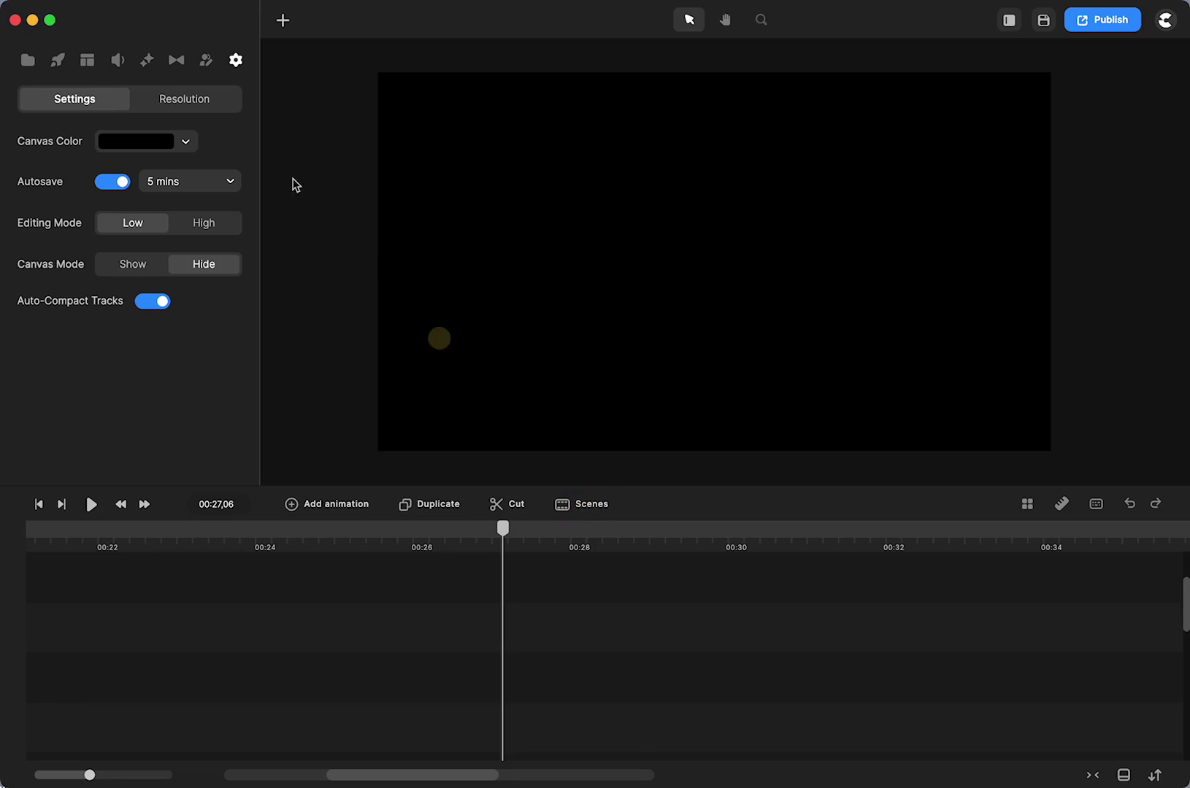
click(86, 63)
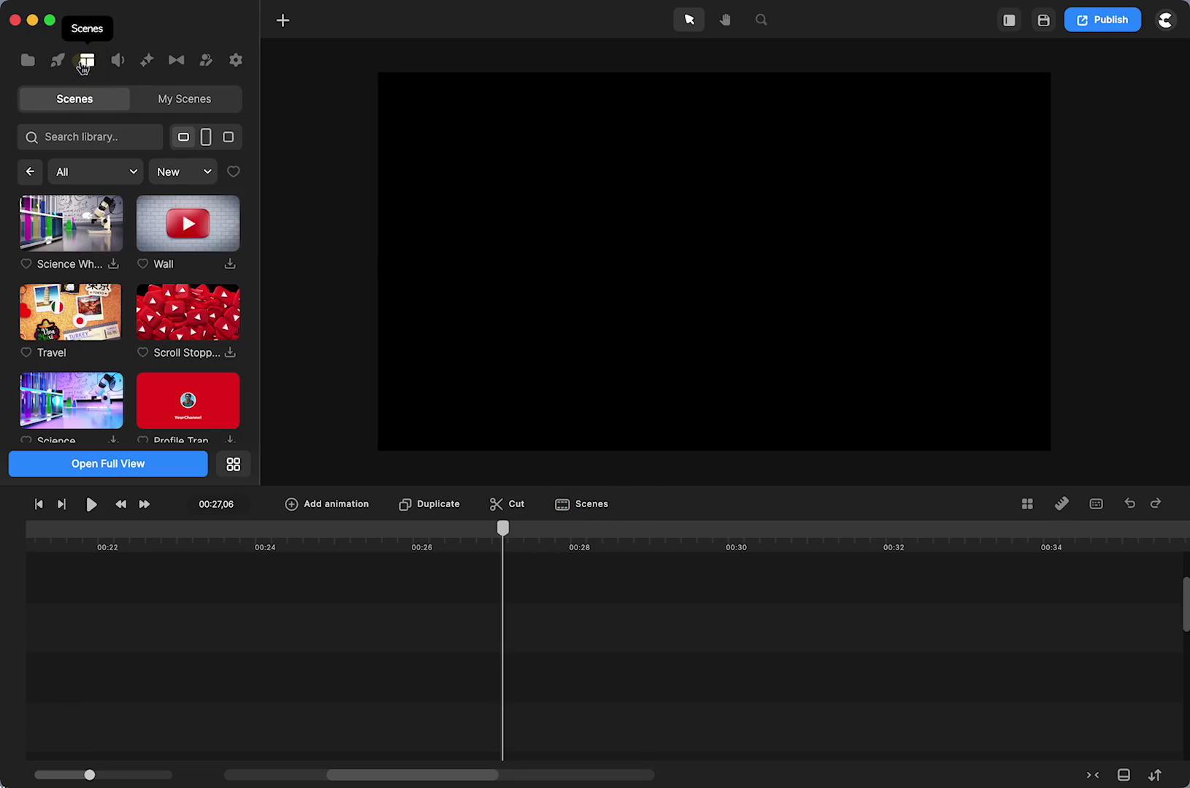
scroll(117, 317, down, 5)
scroll(116, 318, down, 1)
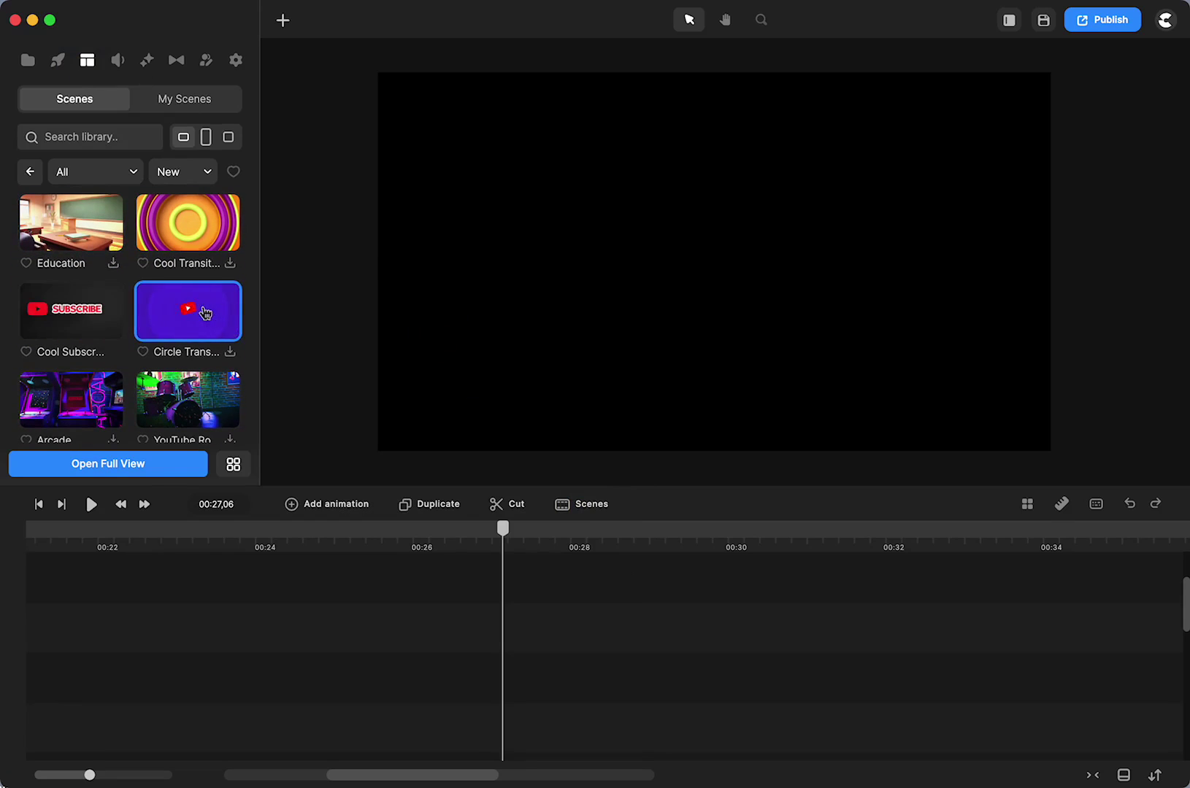
scroll(206, 314, down, 5)
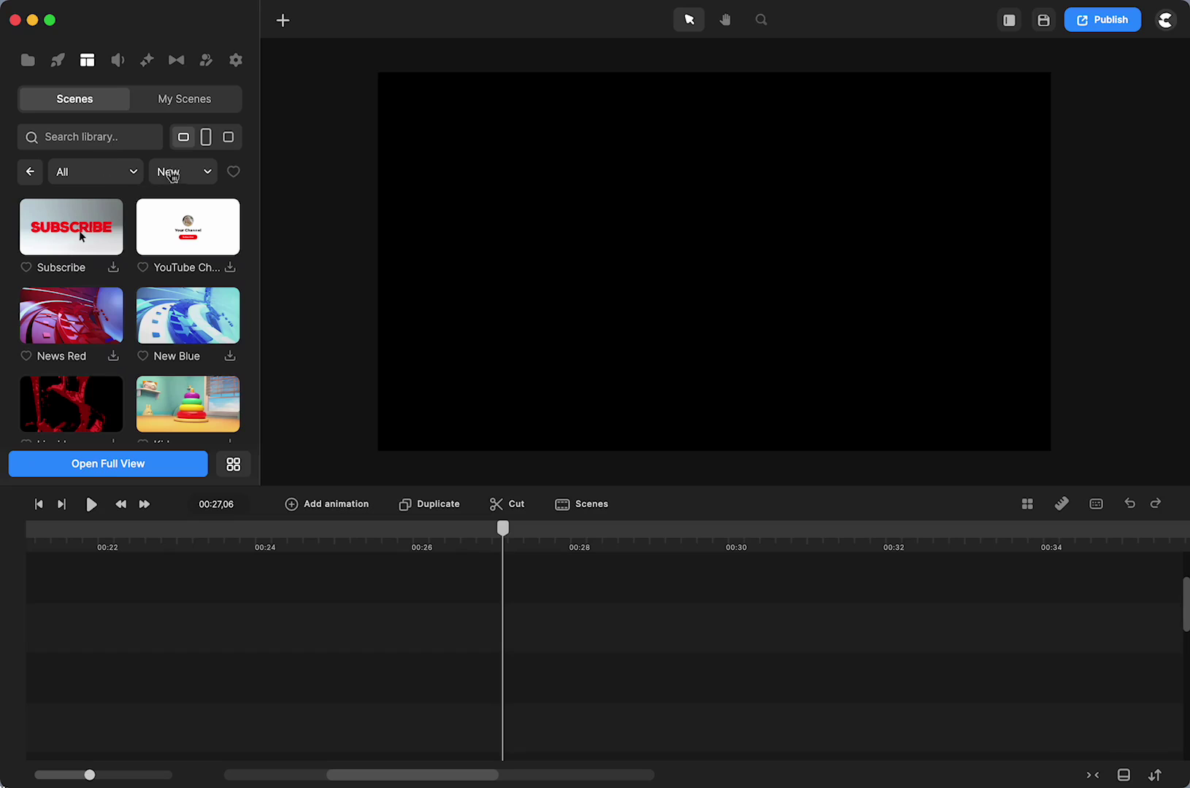
scroll(120, 340, down, 5)
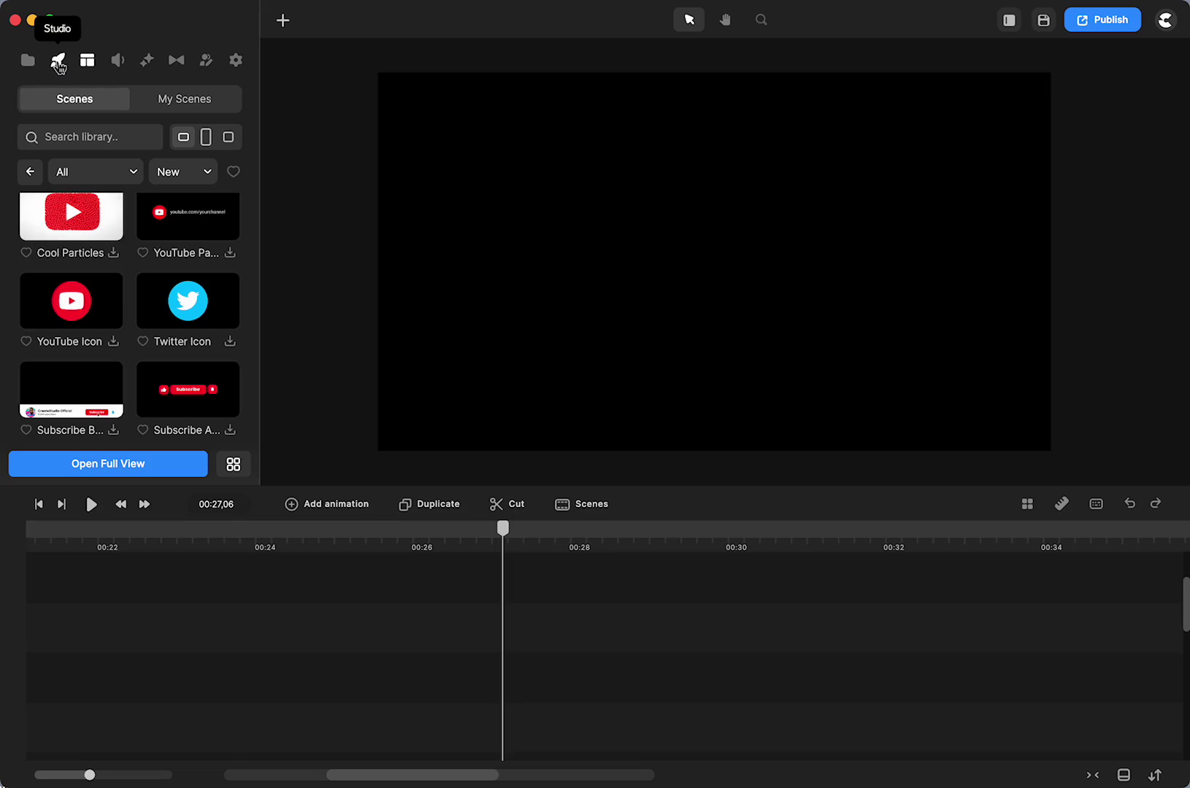
- Open the Scroll Stopper elements collection and scroll down to the Dynamite and Falling Eggs tiles
click(58, 64)
scroll(122, 281, down, 5)
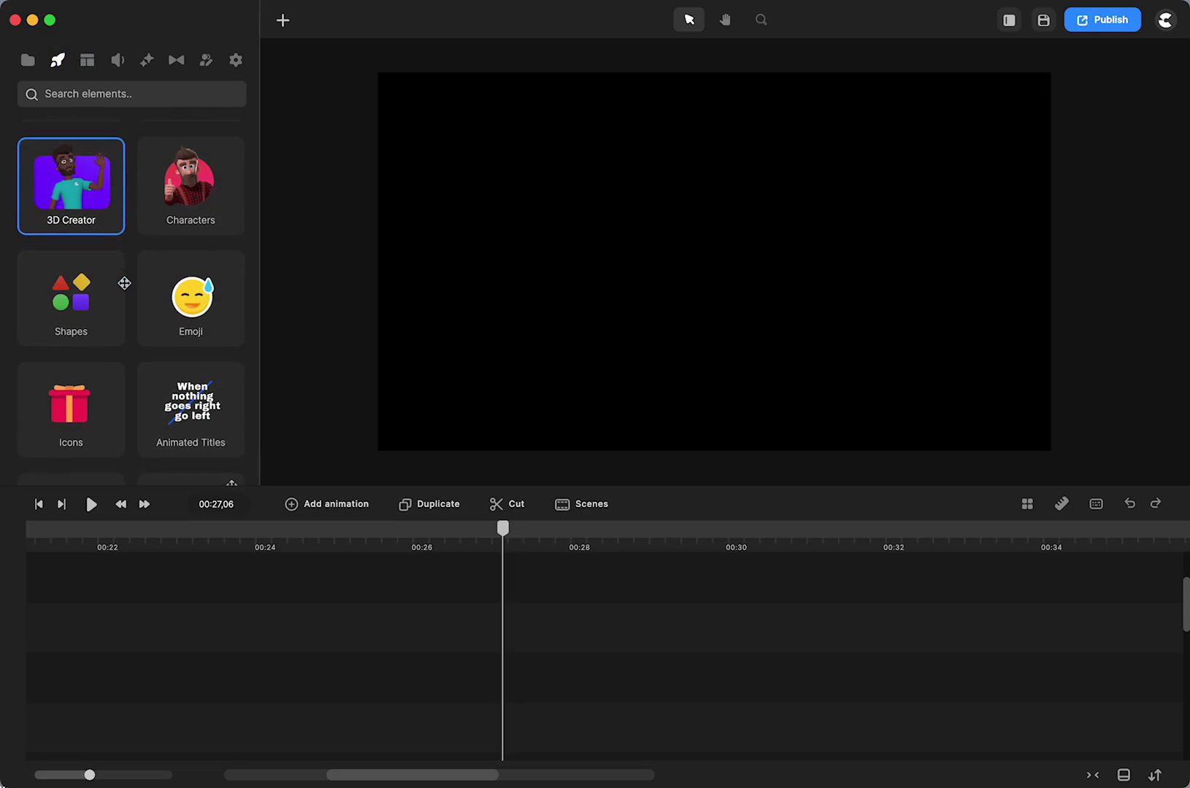
scroll(124, 283, down, 6)
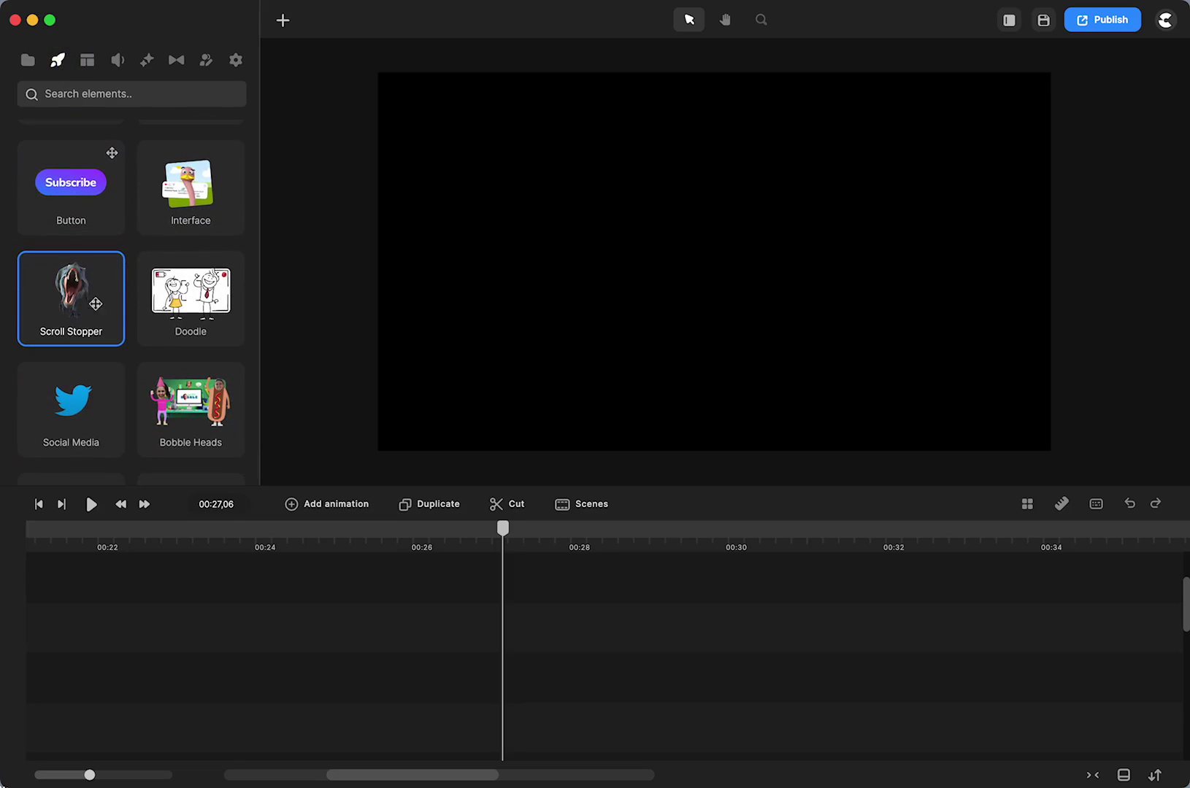
click(82, 307)
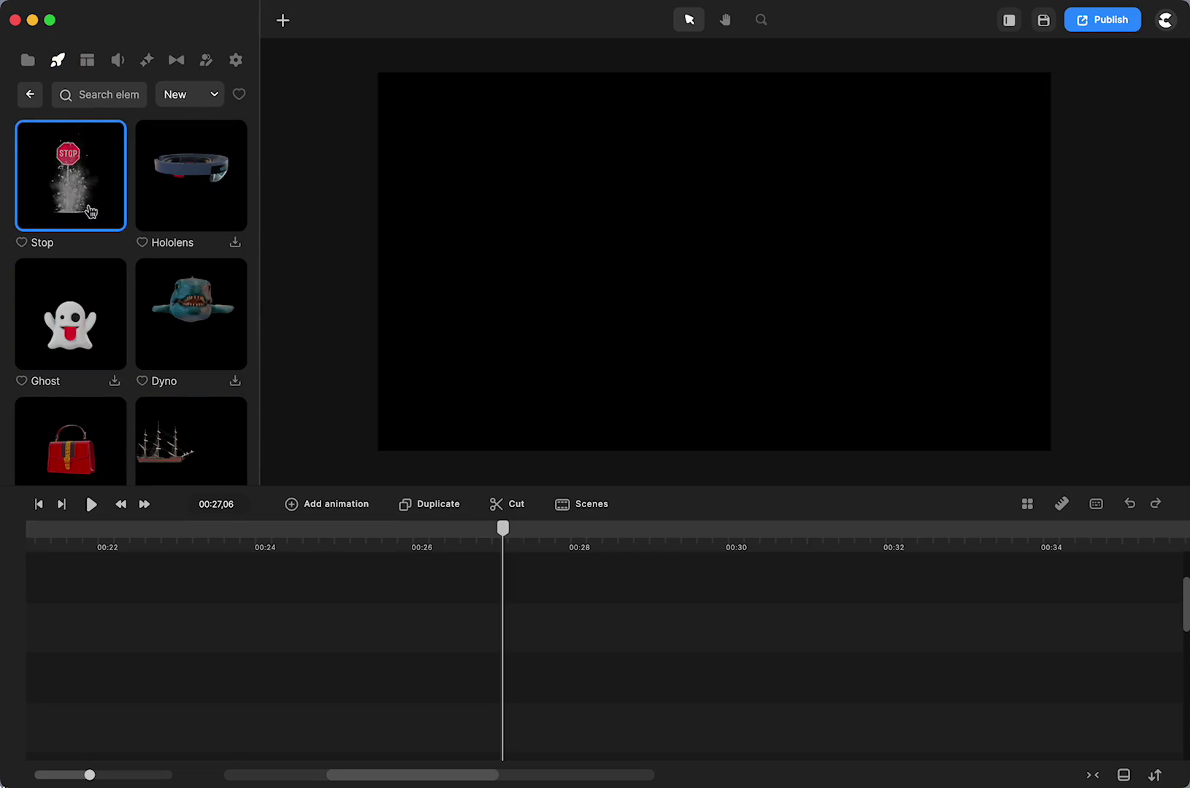
scroll(91, 212, down, 15)
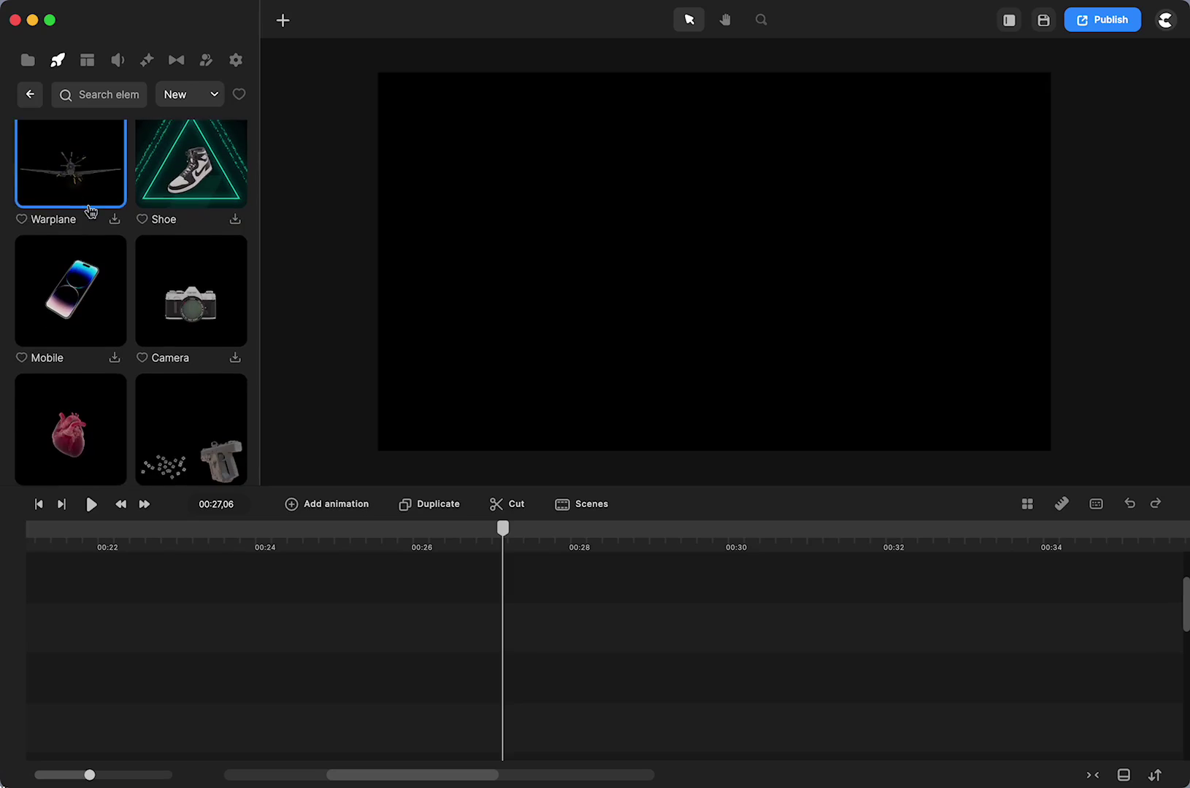
scroll(91, 212, down, 12)
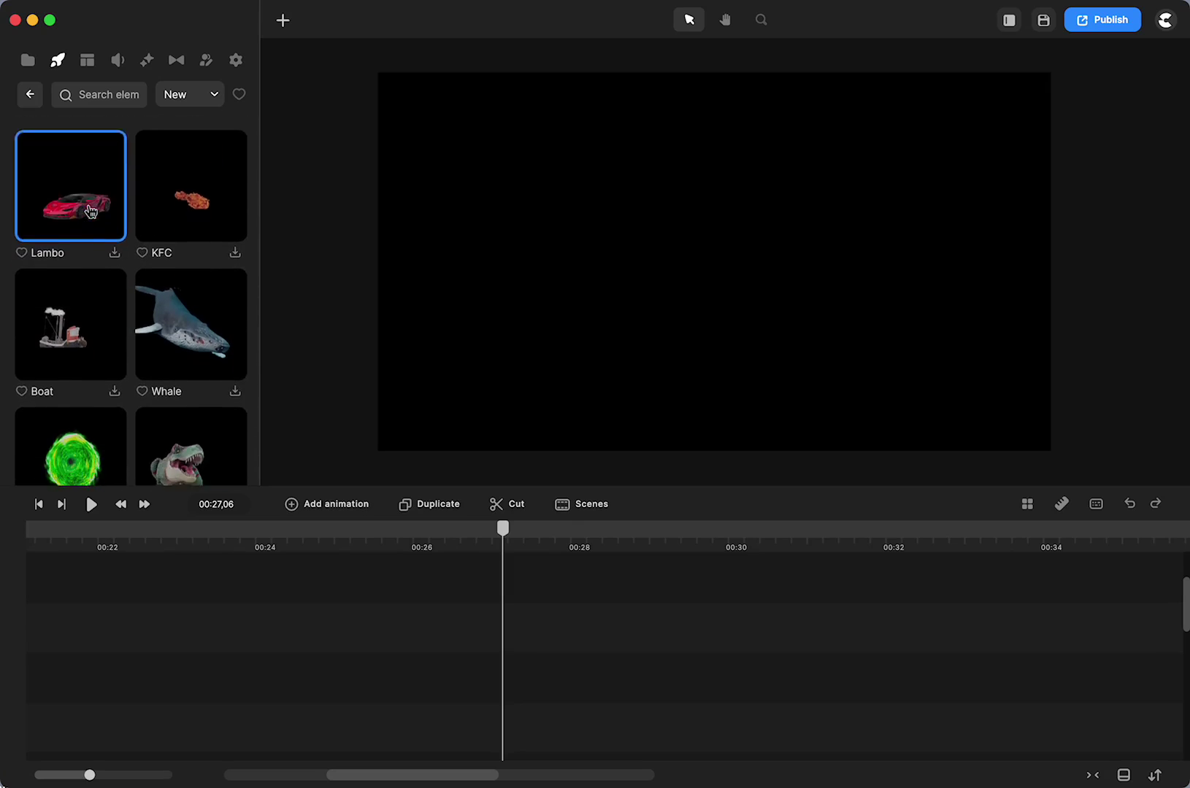
scroll(91, 211, down, 12)
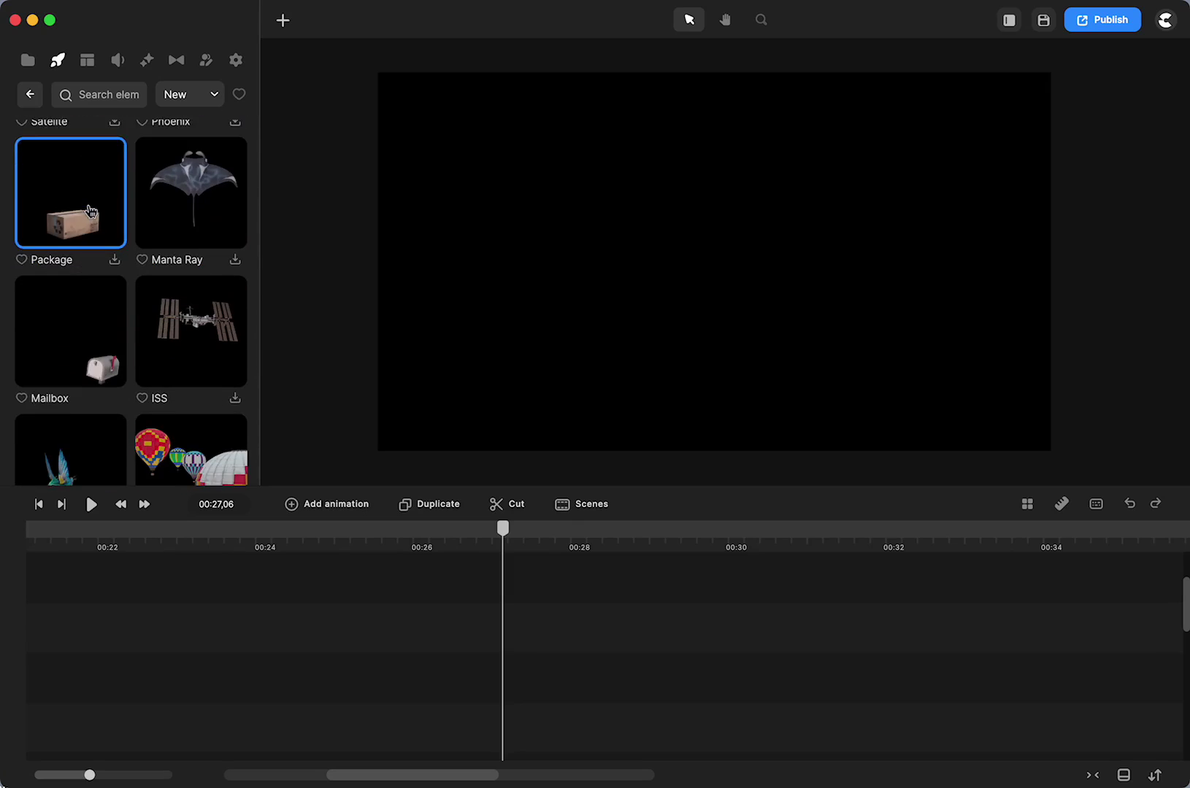
scroll(90, 212, down, 10)
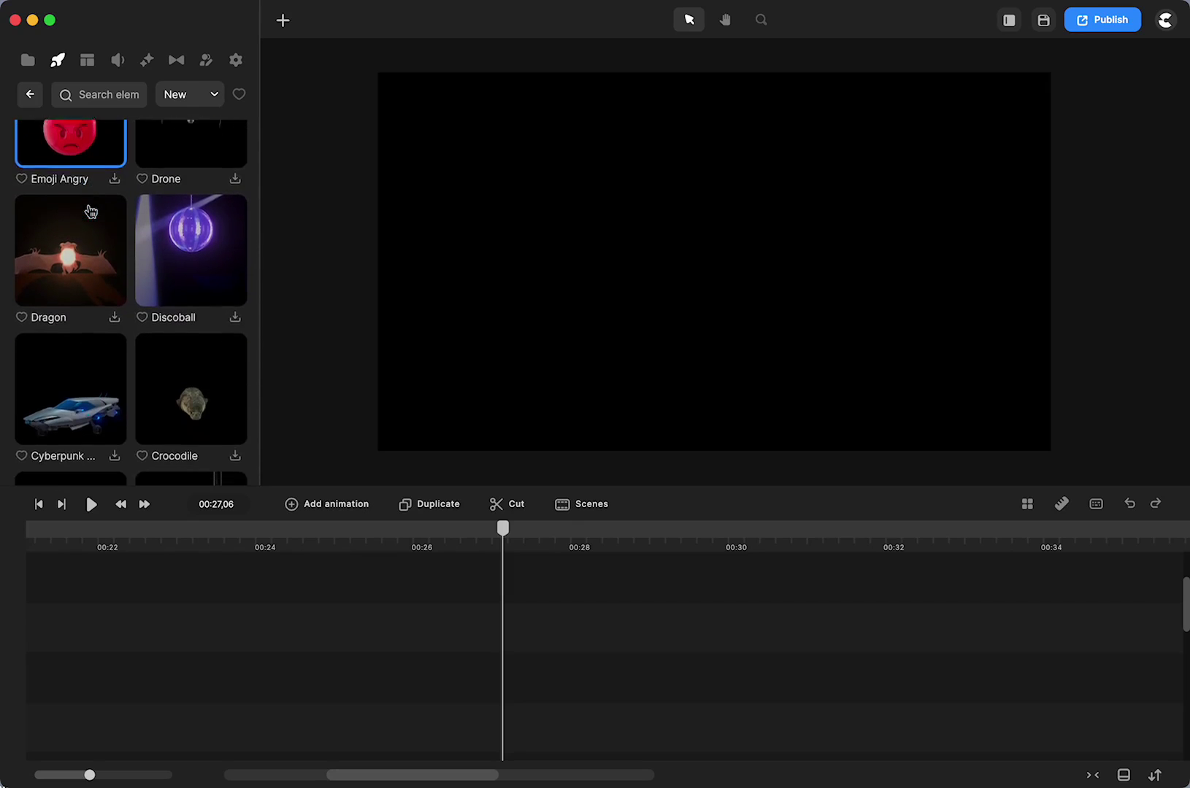
scroll(91, 211, down, 10)
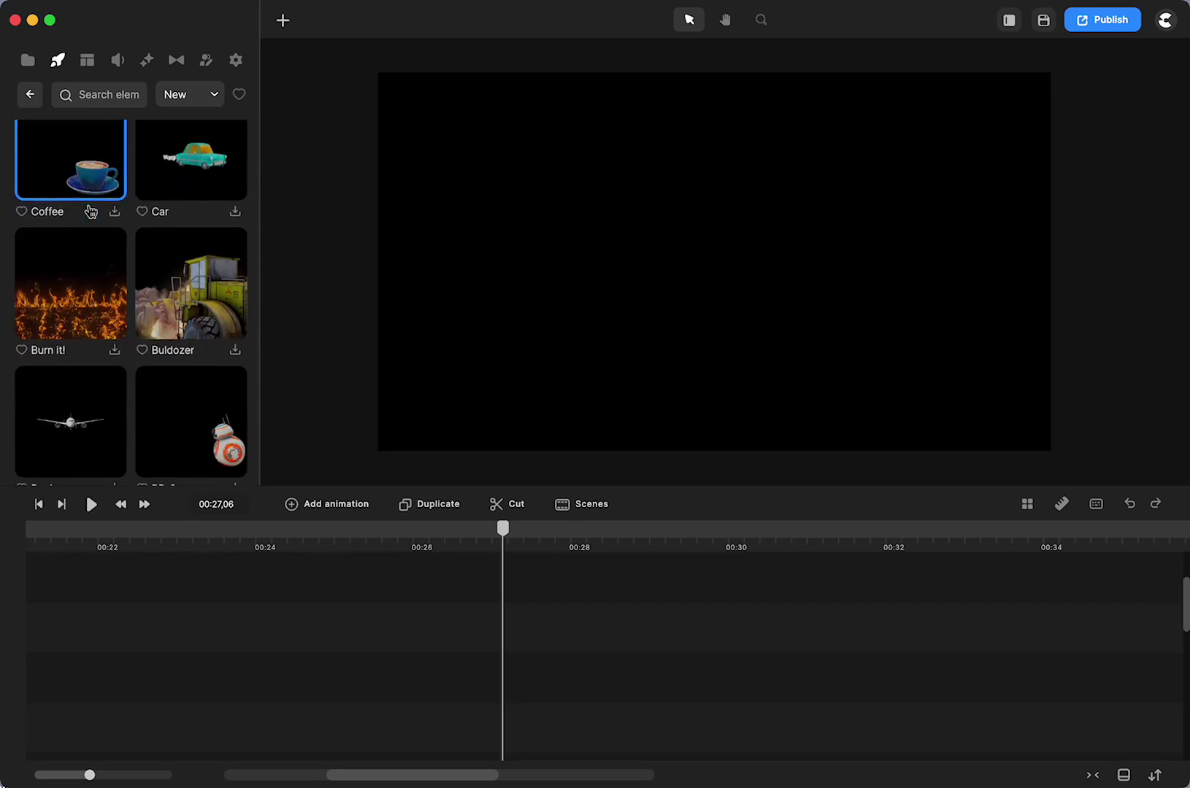
scroll(90, 212, down, 5)
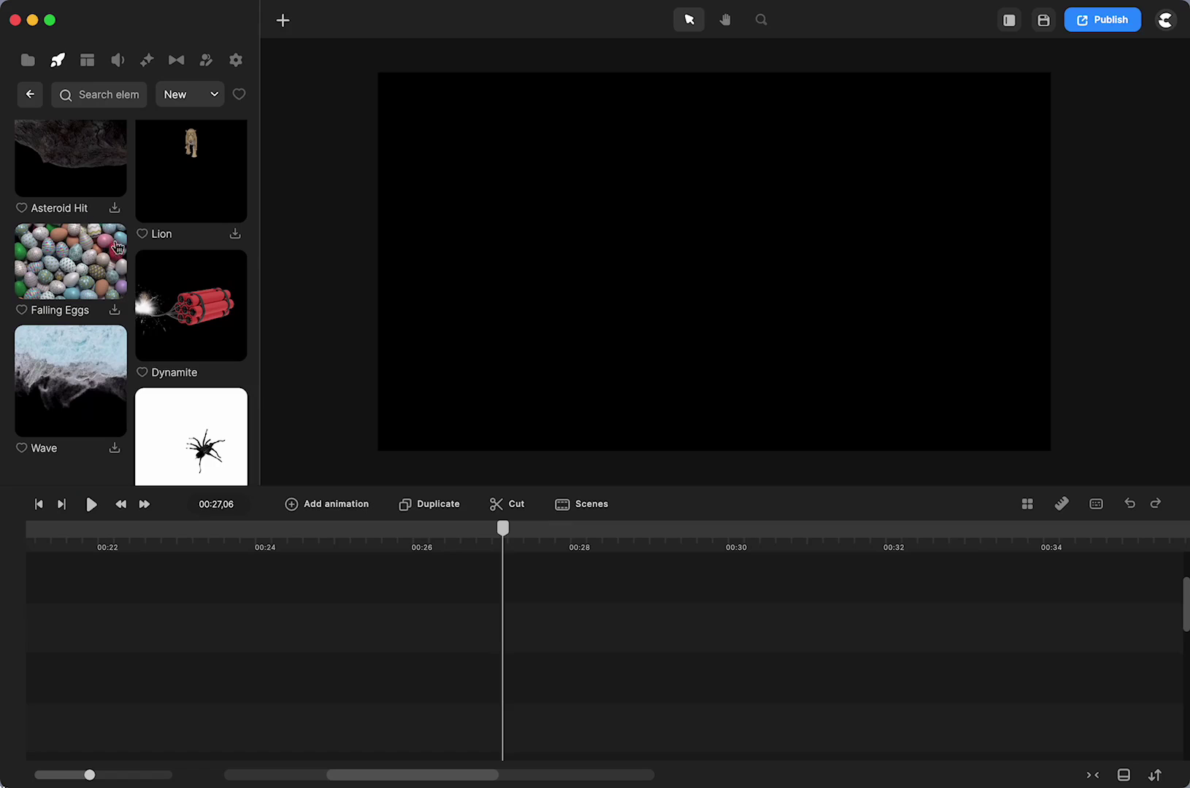
- Drop the Dynamite clip near 00:27, preview its explosion, then adjust its opacity in Settings
drag(180, 332, 606, 314)
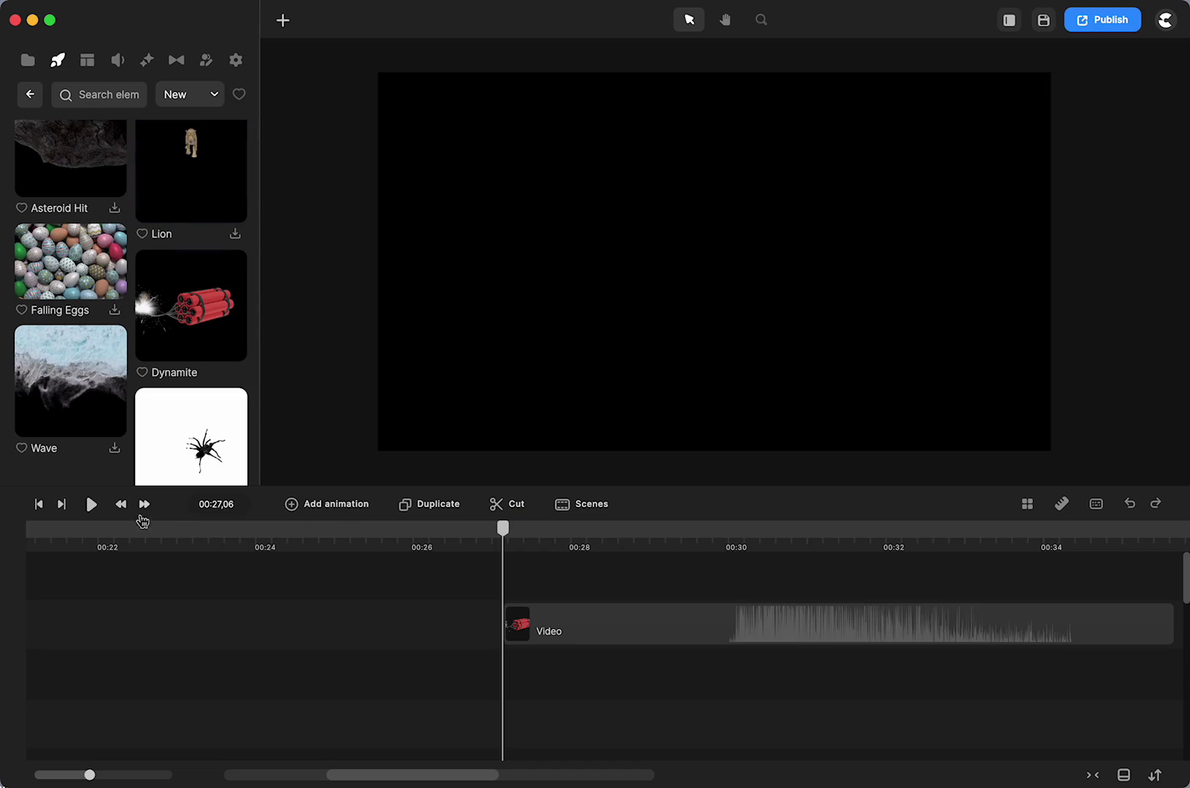
click(91, 504)
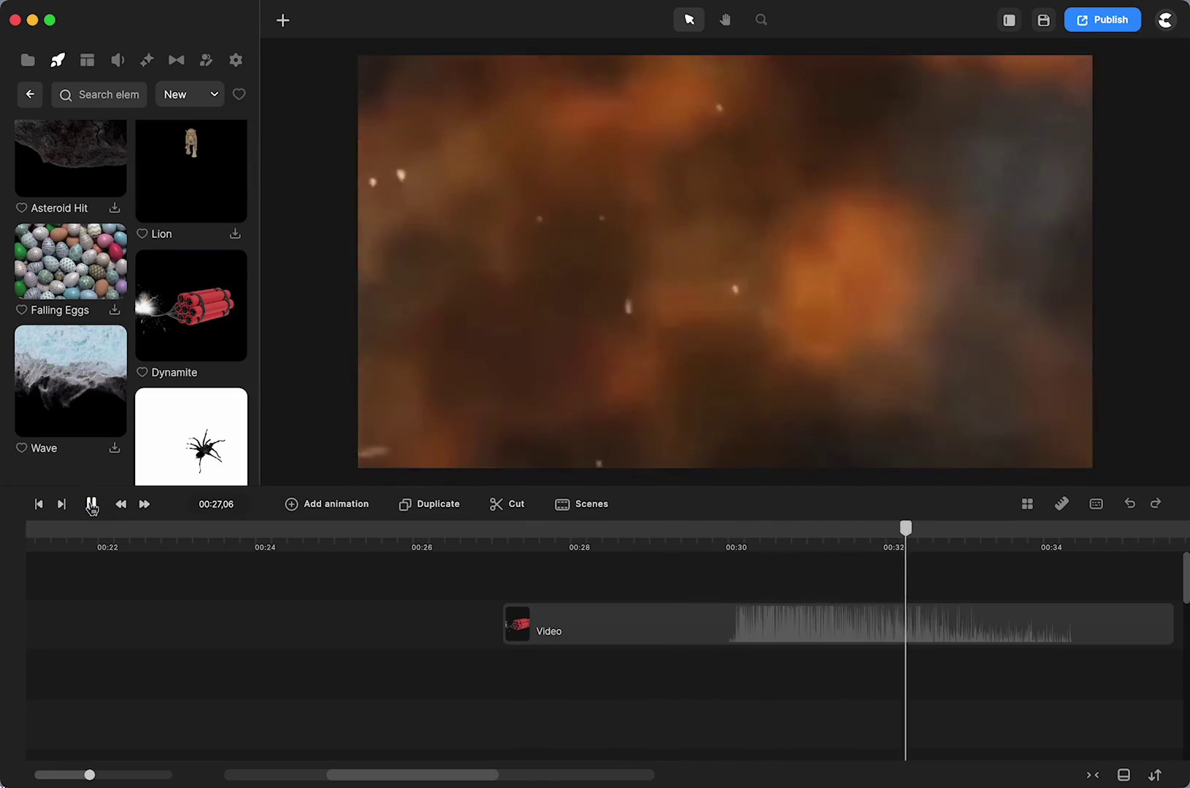
click(91, 504)
click(736, 646)
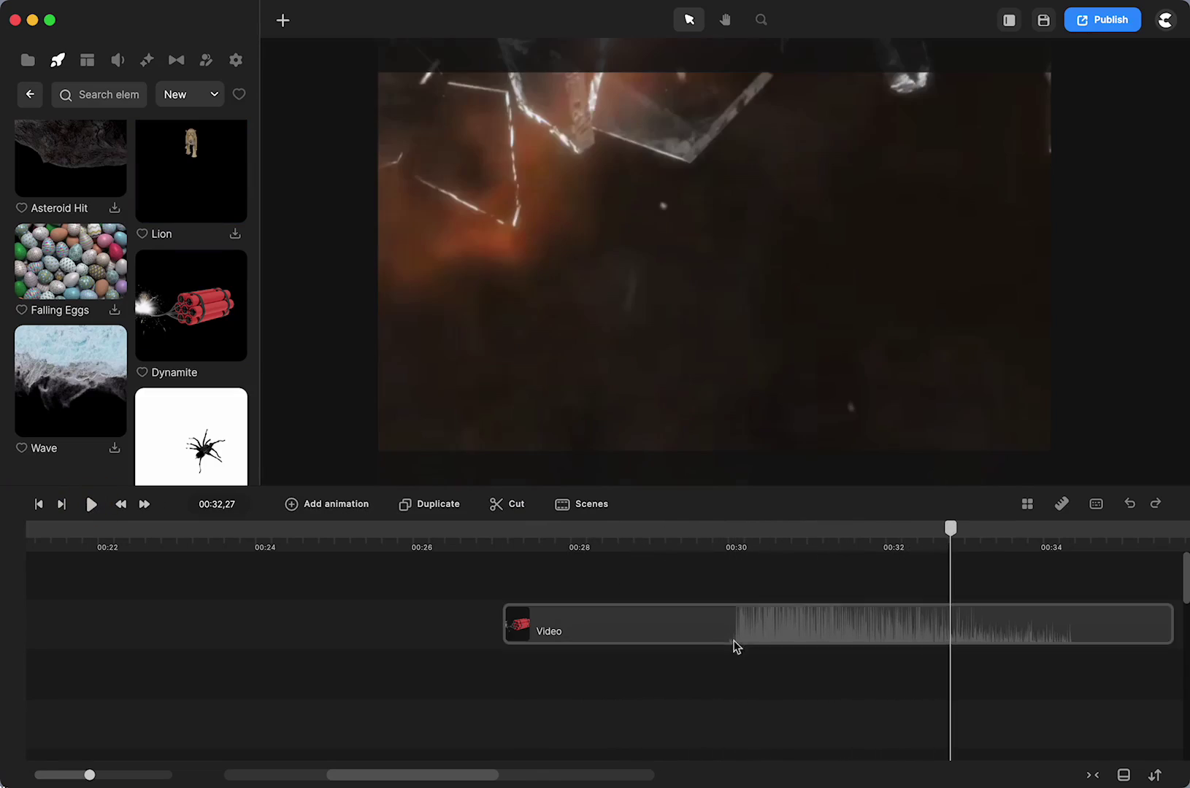
click(611, 631)
drag(244, 204, 268, 200)
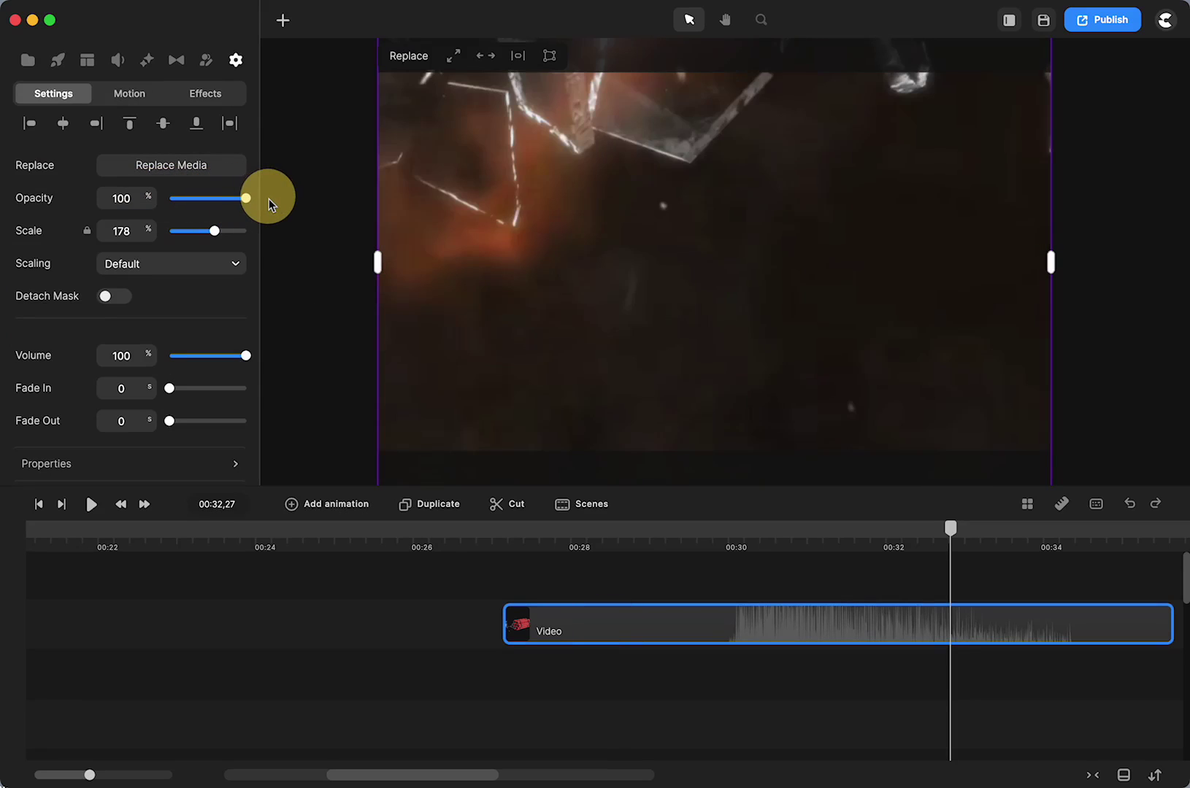
- Search the sound effects library for 'explo', then delete the Dynamite clip from the timeline
click(119, 64)
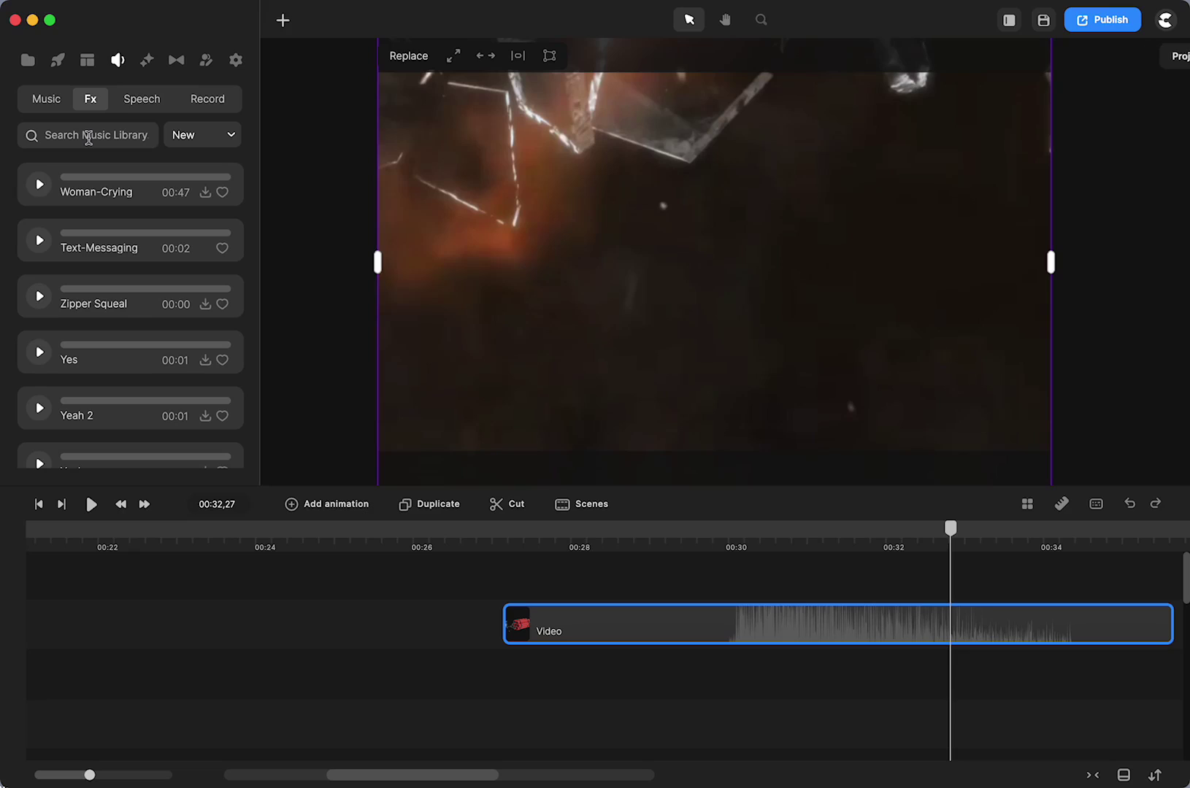
click(88, 138)
text(explos)
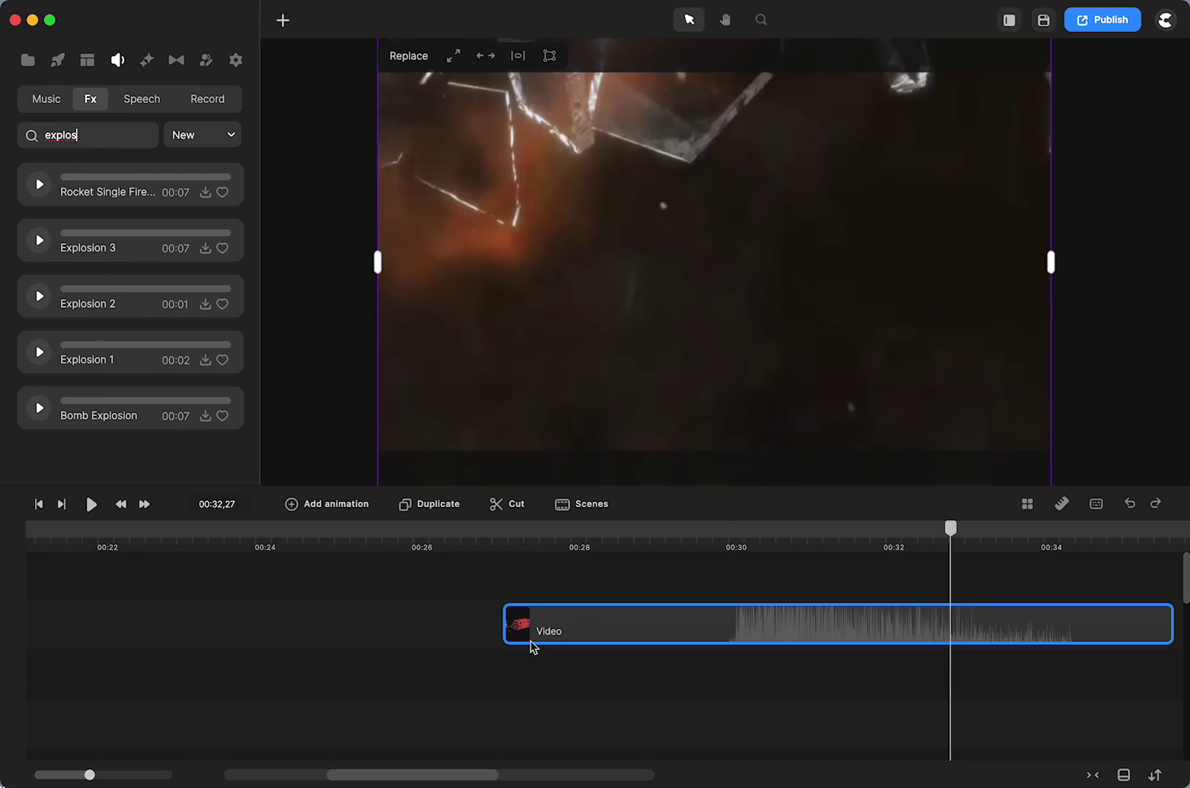
key(Delete)
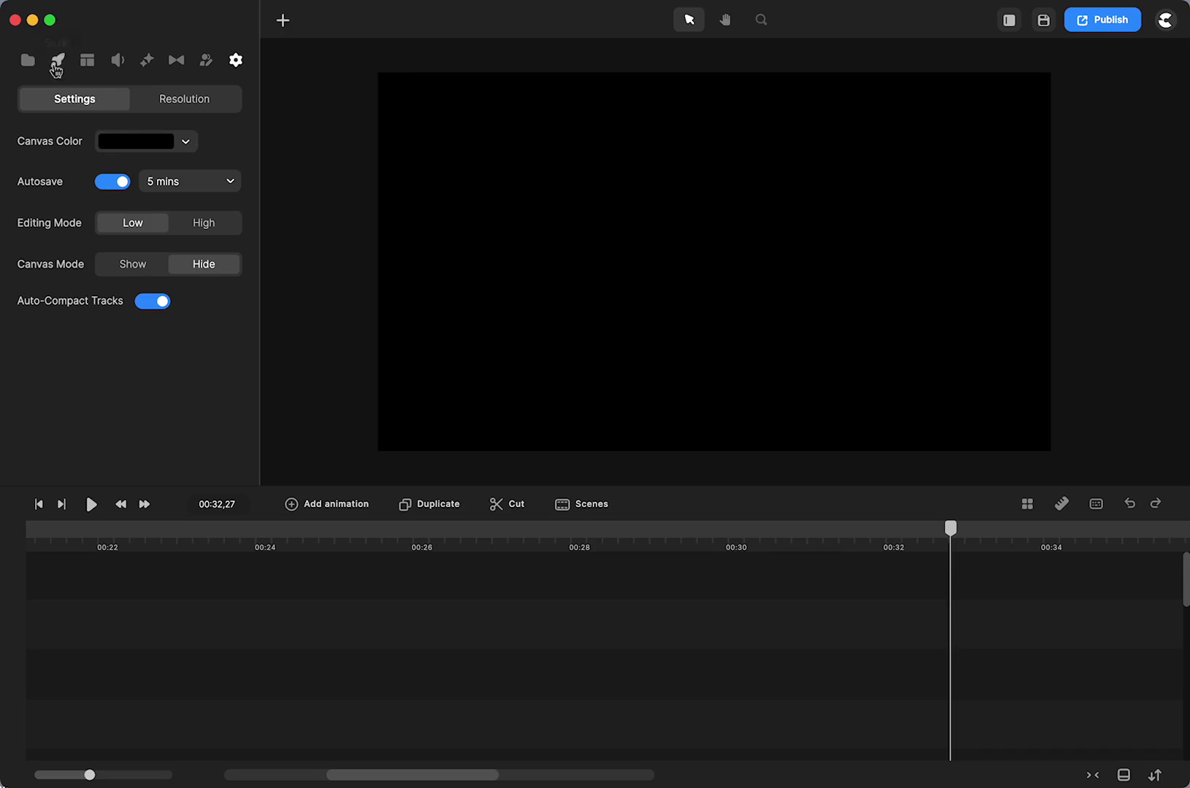
click(56, 66)
scroll(91, 253, down, 1)
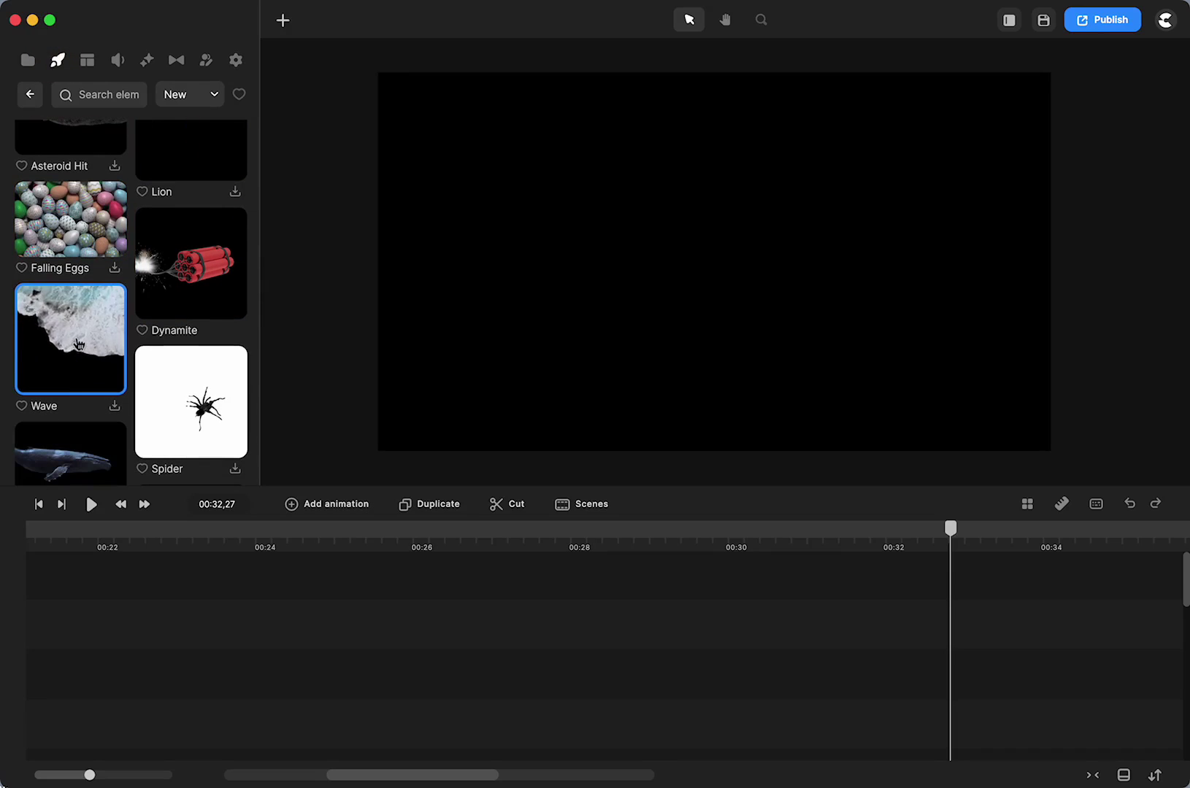
scroll(77, 343, down, 10)
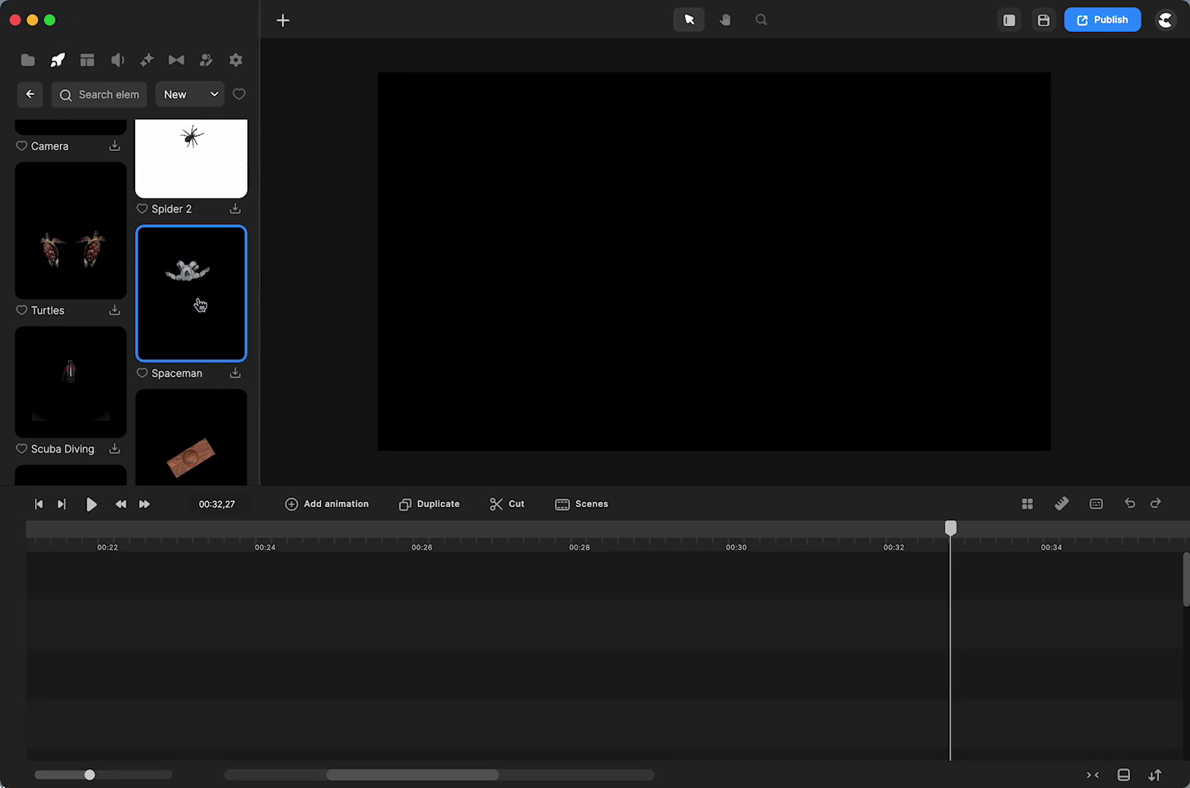
scroll(200, 305, down, 5)
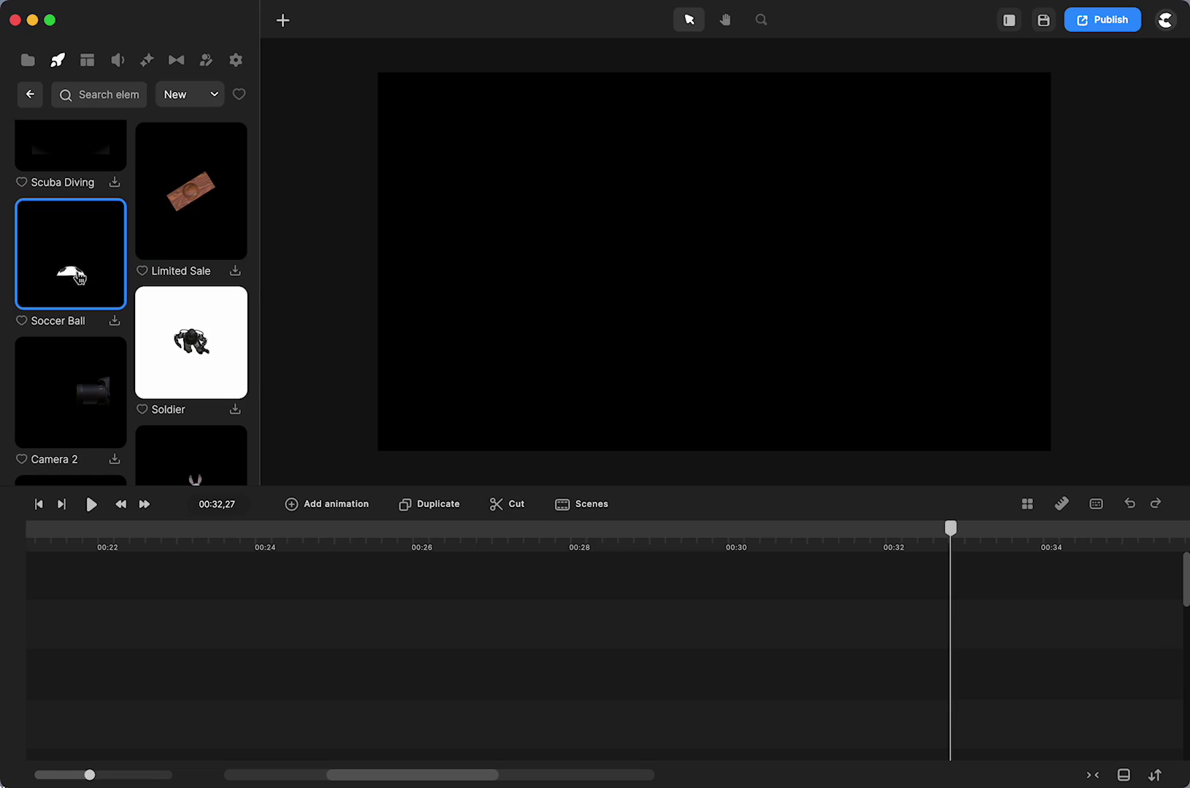
scroll(79, 275, down, 5)
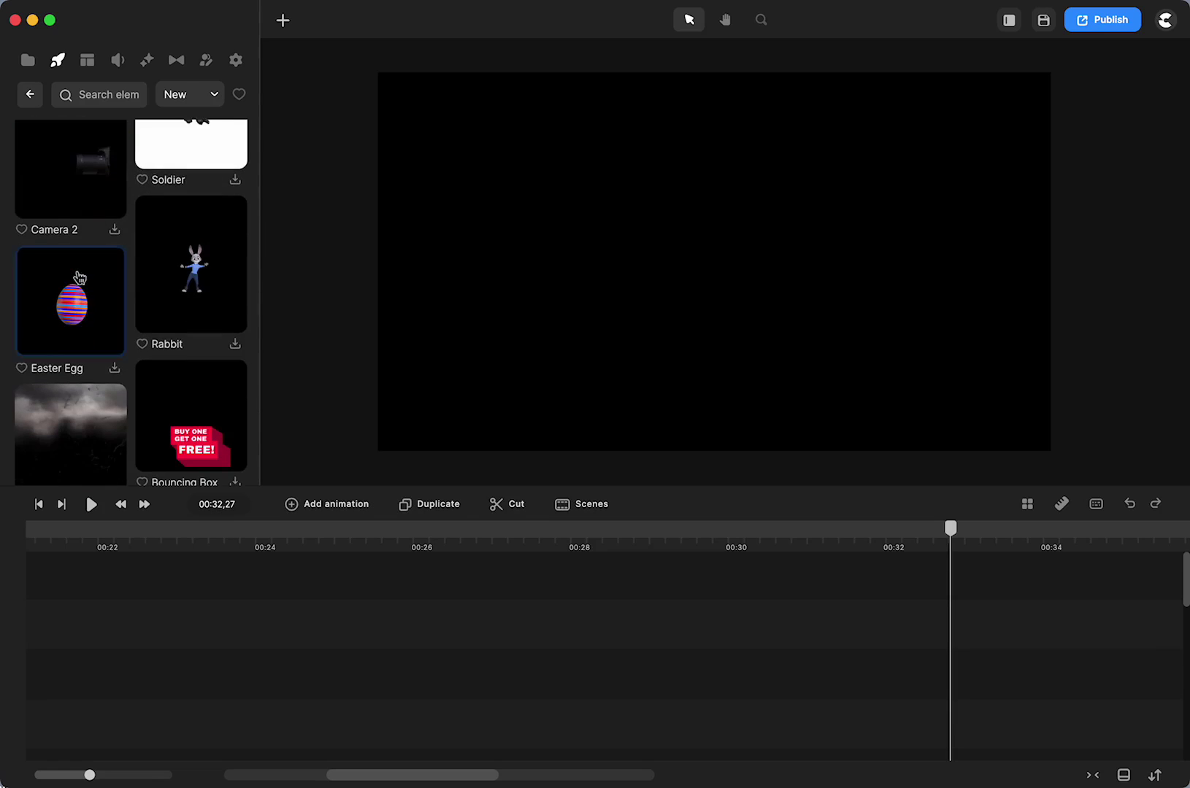
click(91, 94)
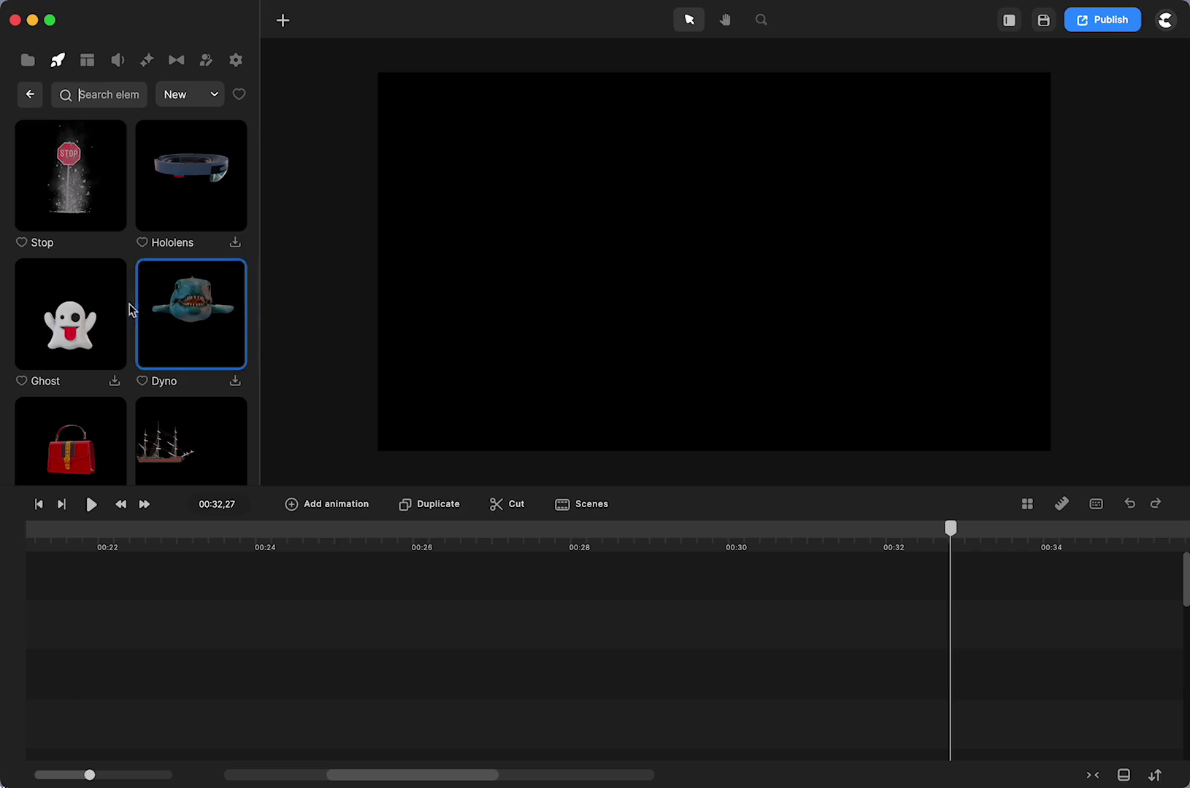
scroll(126, 321, down, 10)
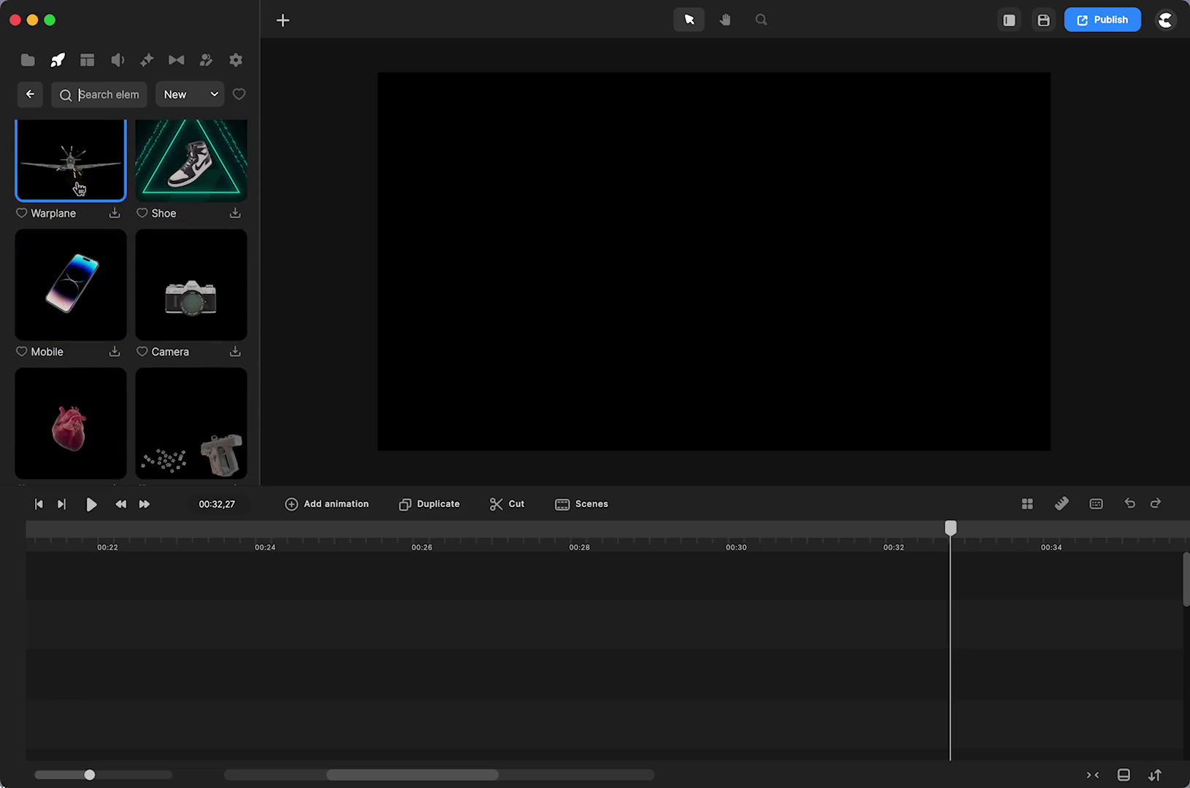
scroll(177, 330, down, 3)
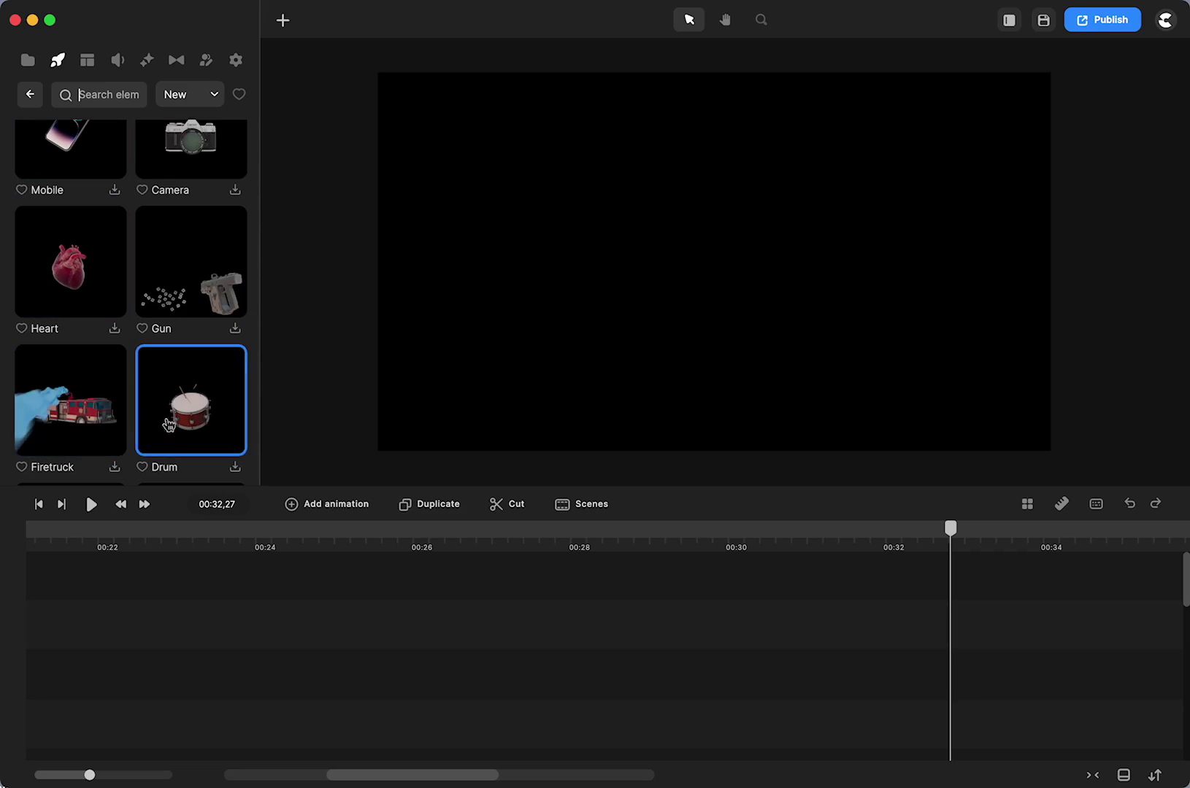
scroll(94, 420, down, 3)
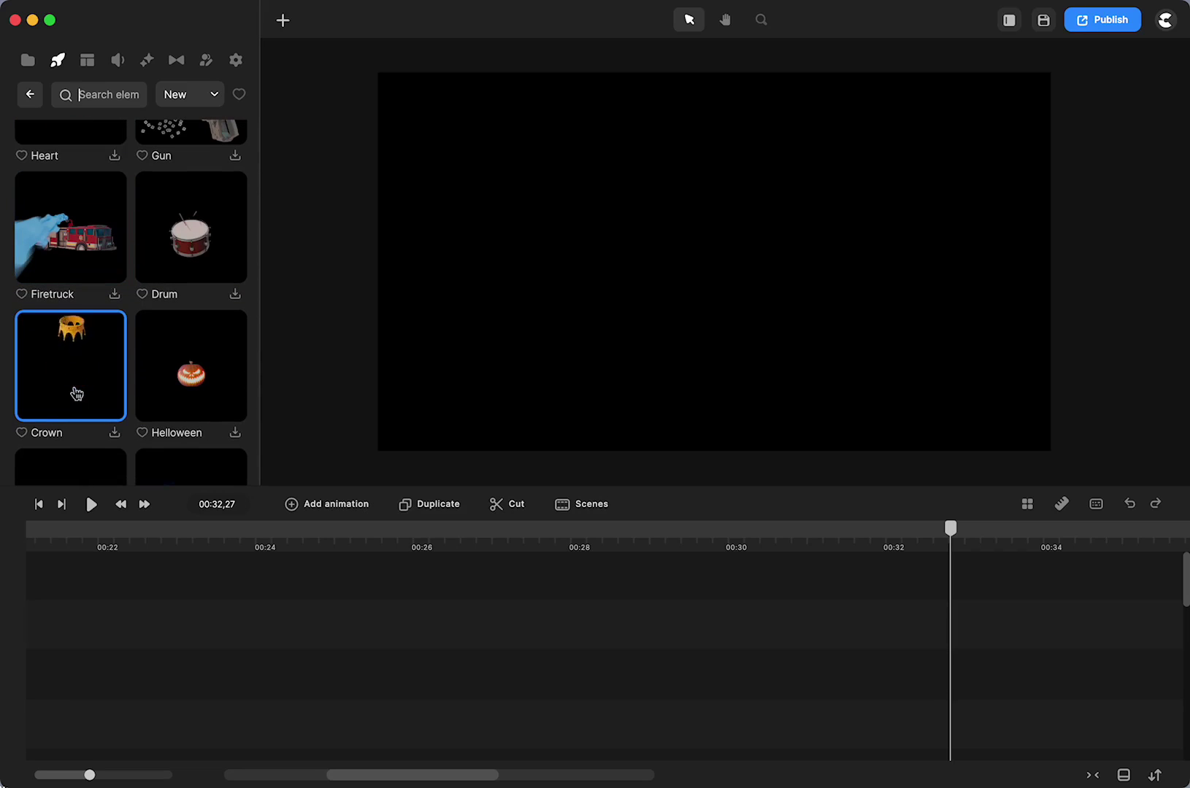
scroll(77, 393, down, 4)
scroll(154, 364, down, 10)
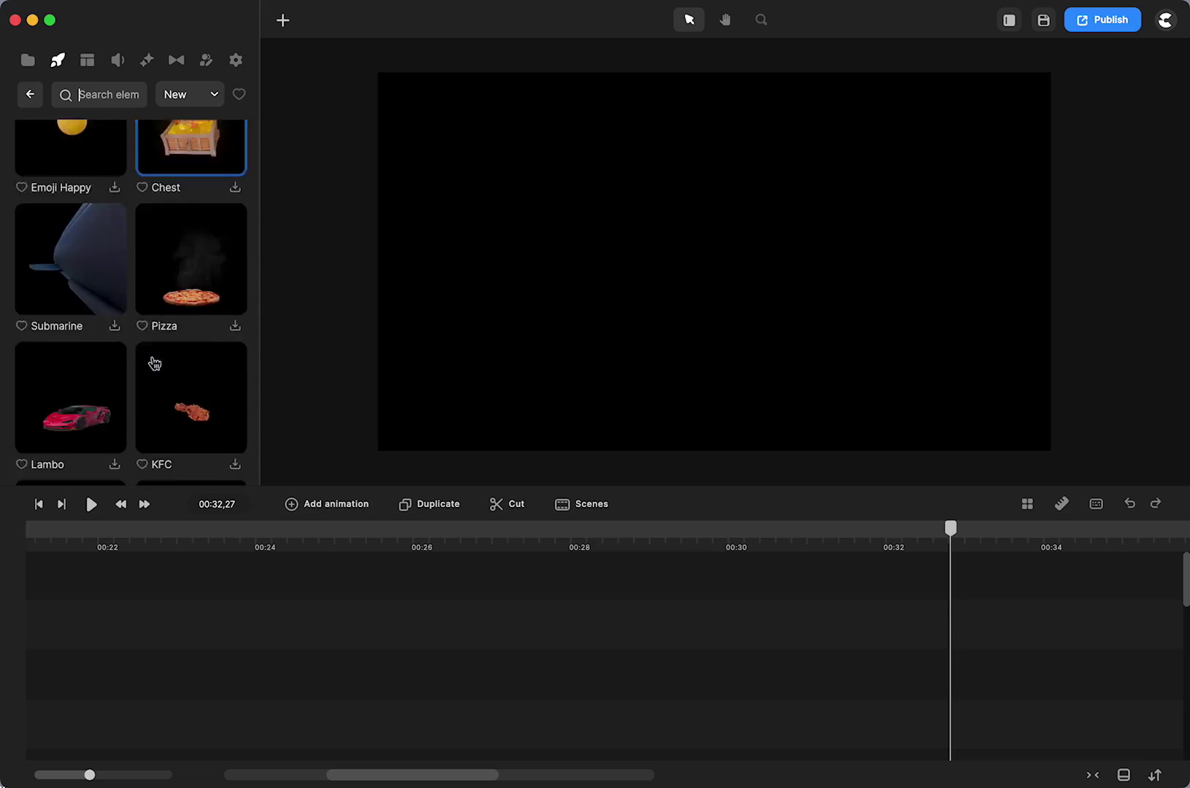
scroll(154, 364, down, 3)
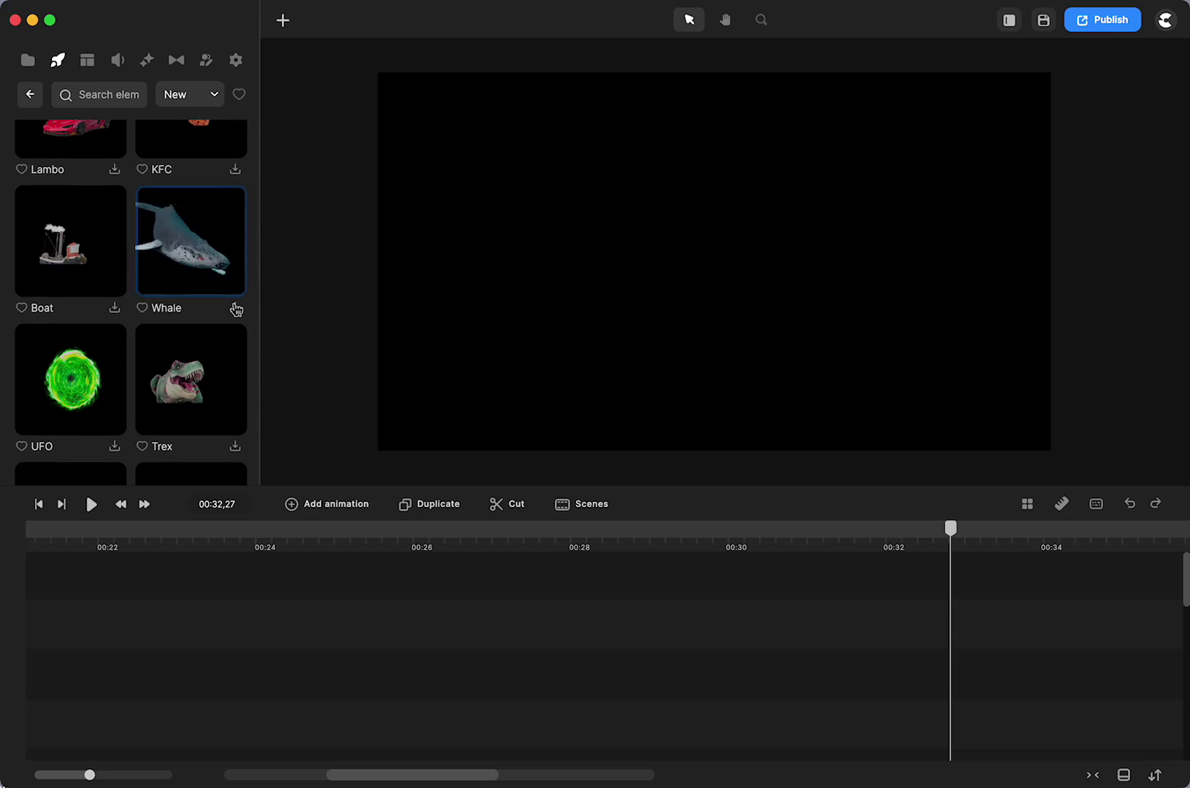
click(235, 310)
drag(191, 247, 686, 326)
scroll(851, 614, up, 1)
scroll(851, 613, right, 10)
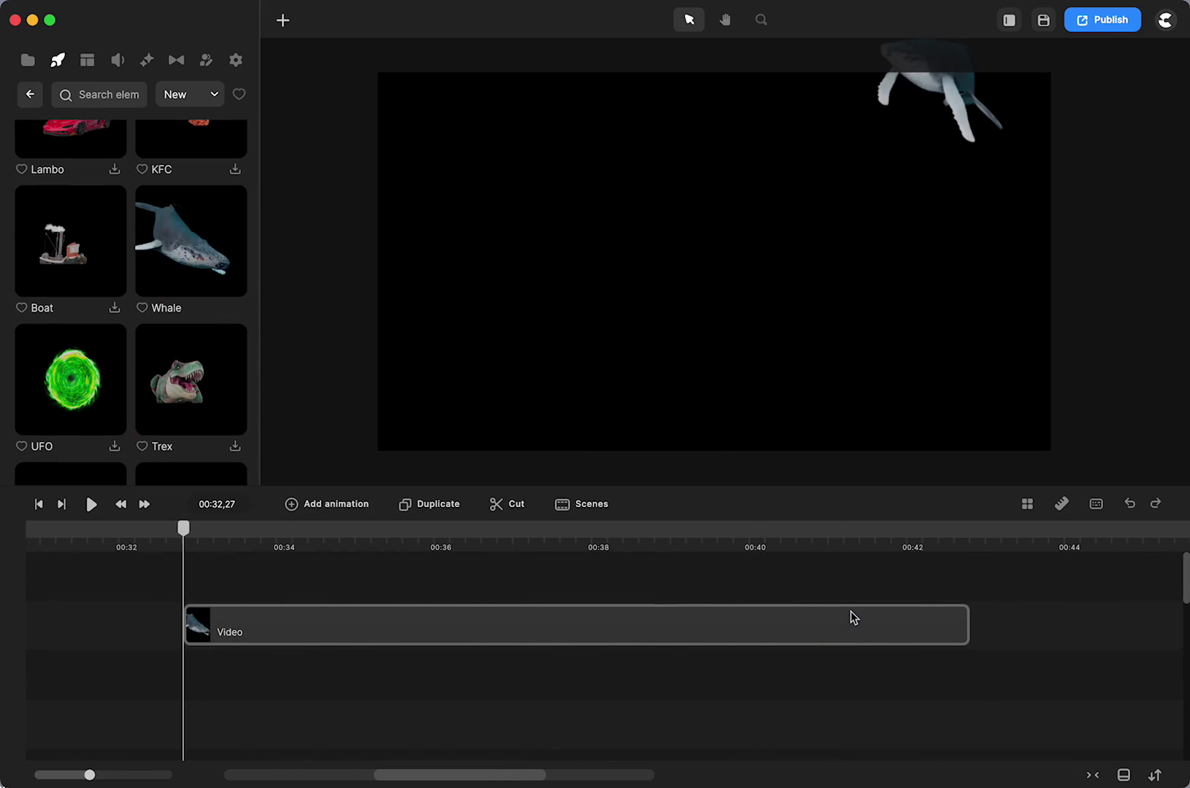
click(628, 635)
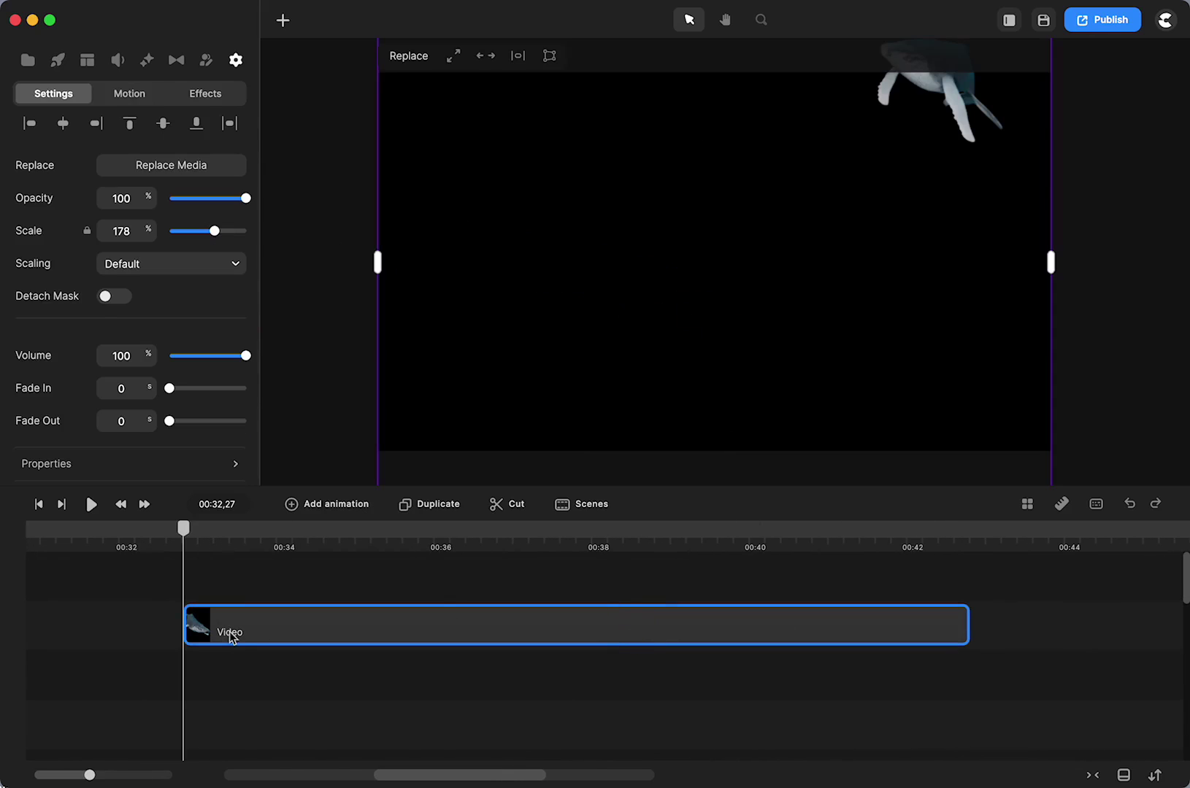
key(Delete)
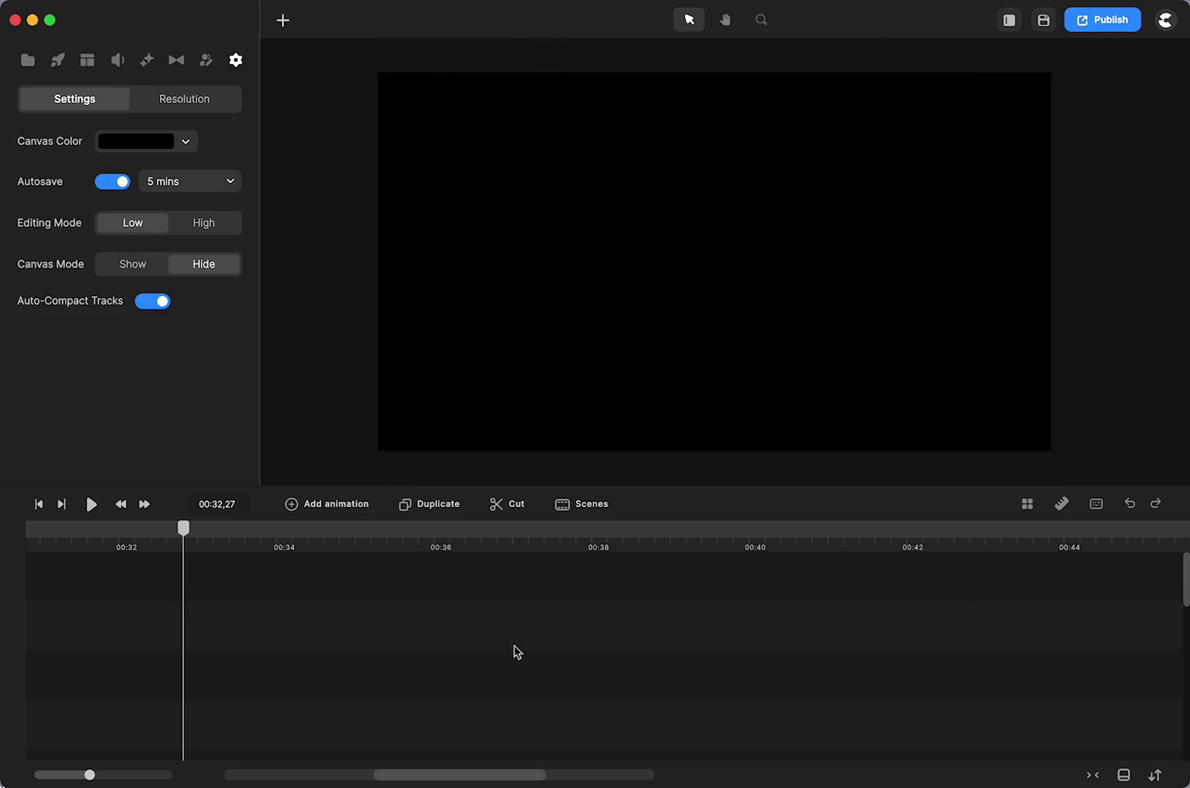
- Switch to the animated elements library and scroll down to space clips like Astronaut 2
click(87, 60)
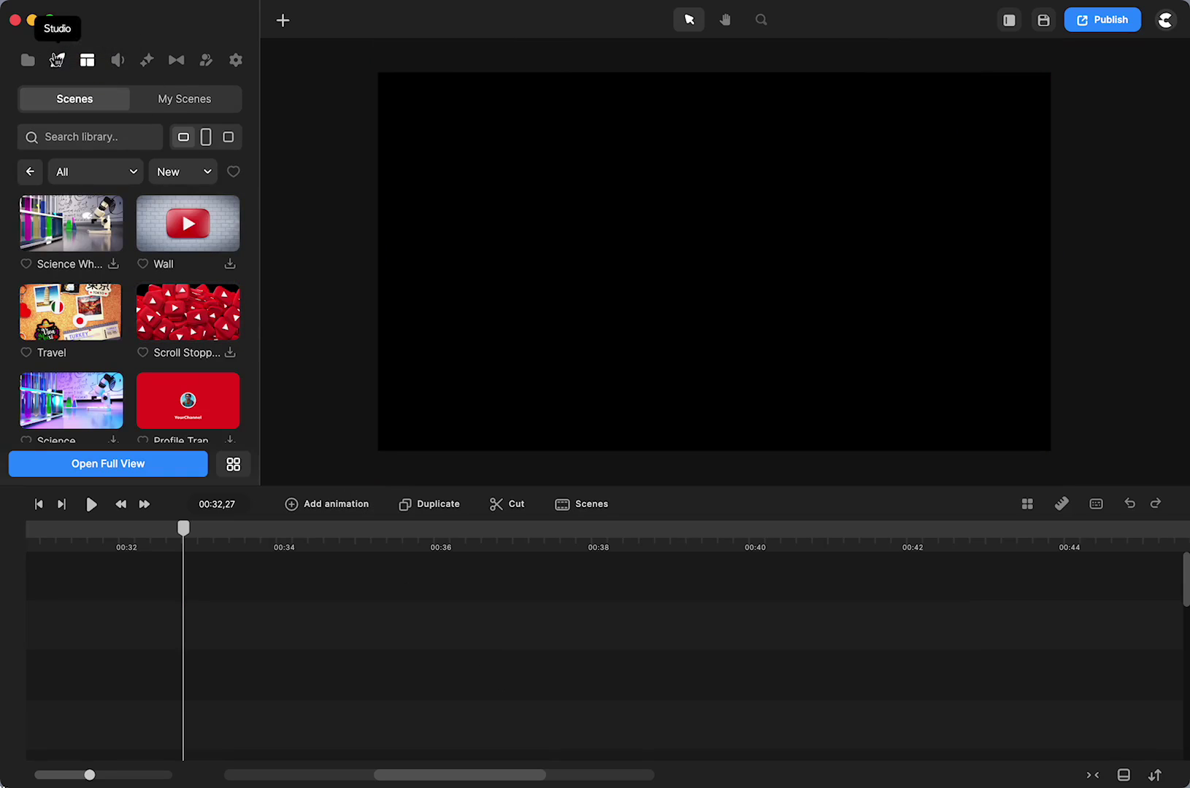
click(58, 60)
scroll(114, 255, down, 15)
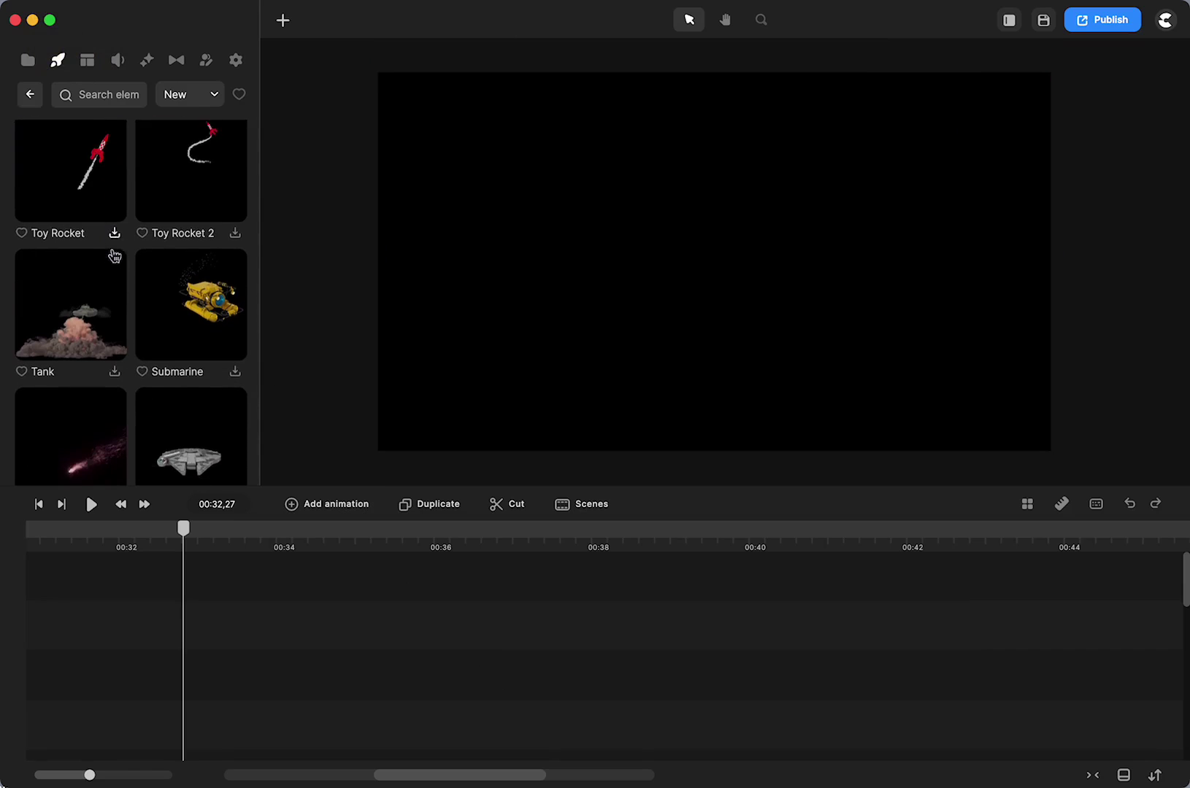
scroll(113, 255, down, 2)
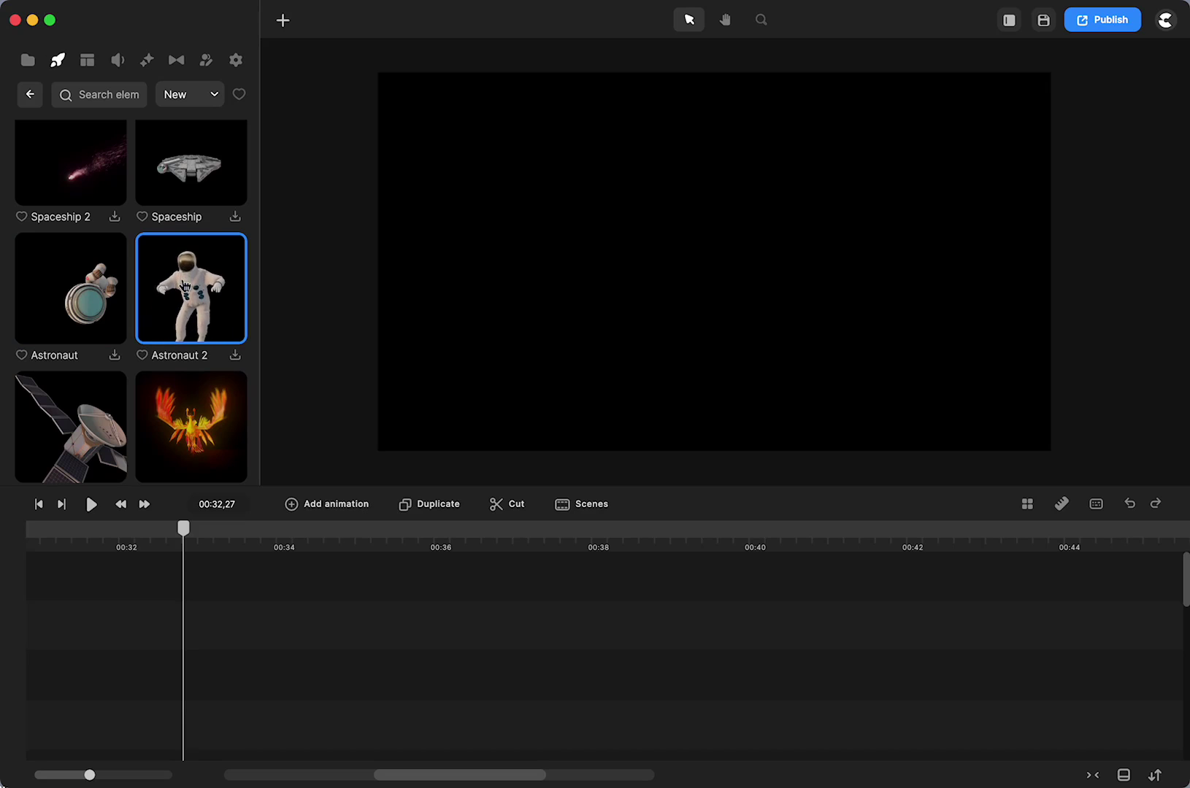
- Clear the 'explos' sound search, check the sort choices, and show Publish's WAV audio options
click(120, 64)
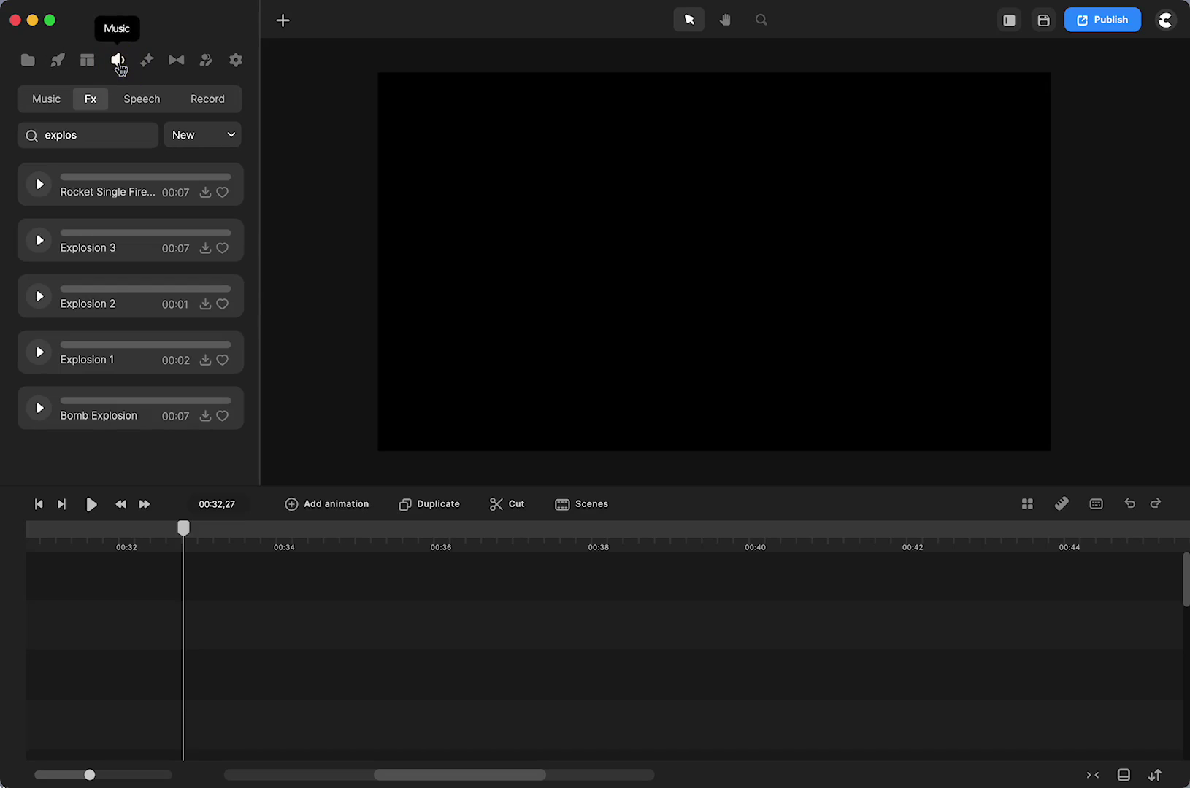
drag(85, 134, 45, 135)
key(BackSpace)
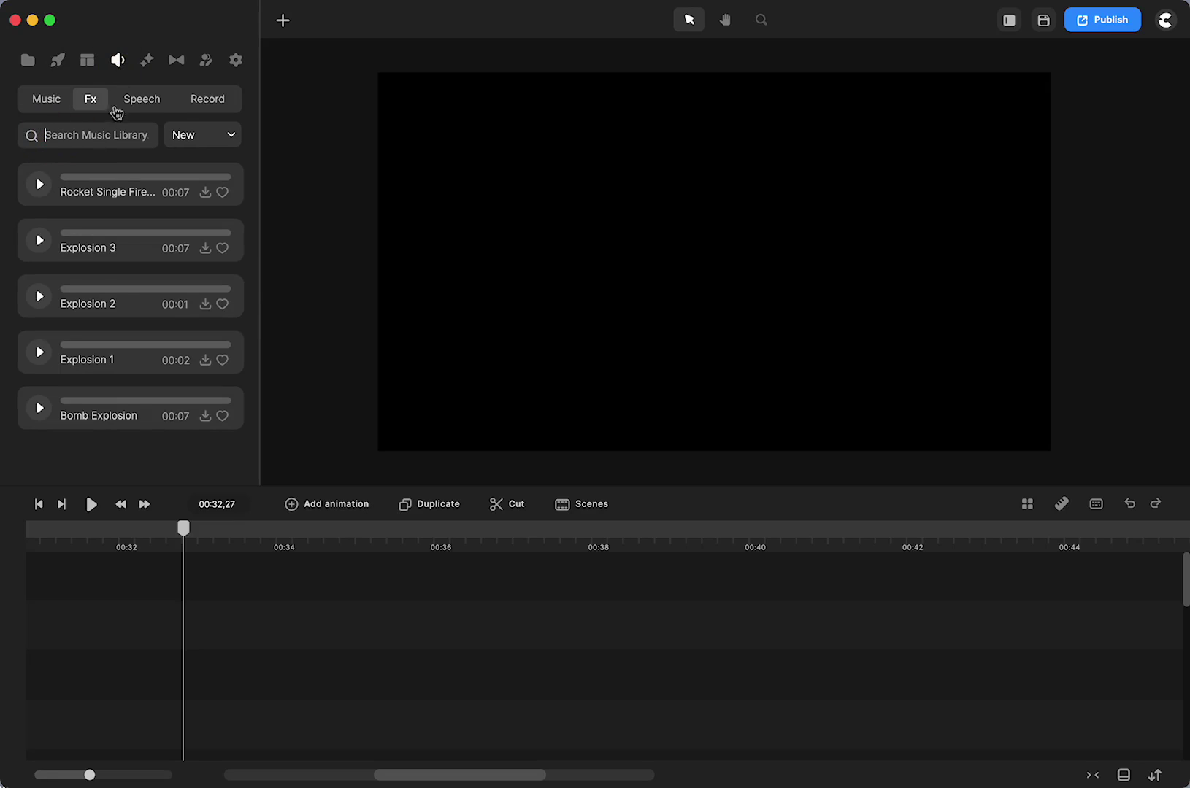
click(192, 134)
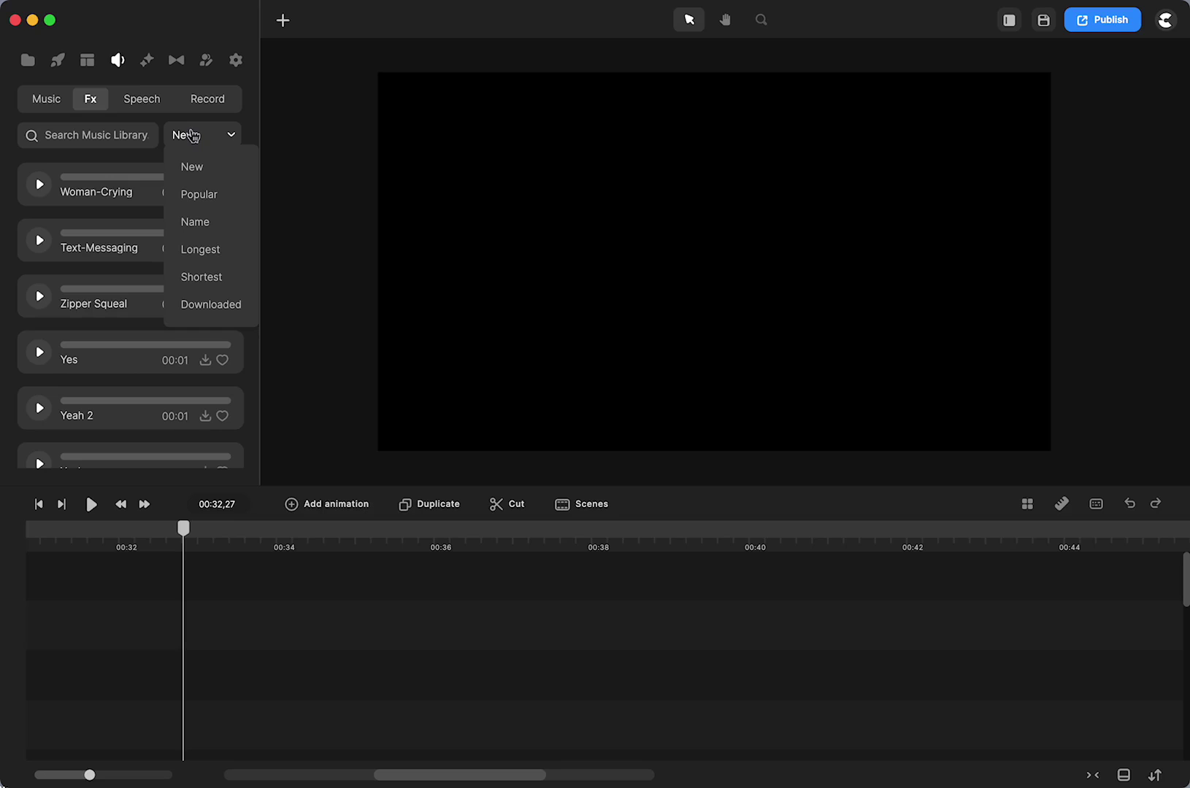
click(1103, 25)
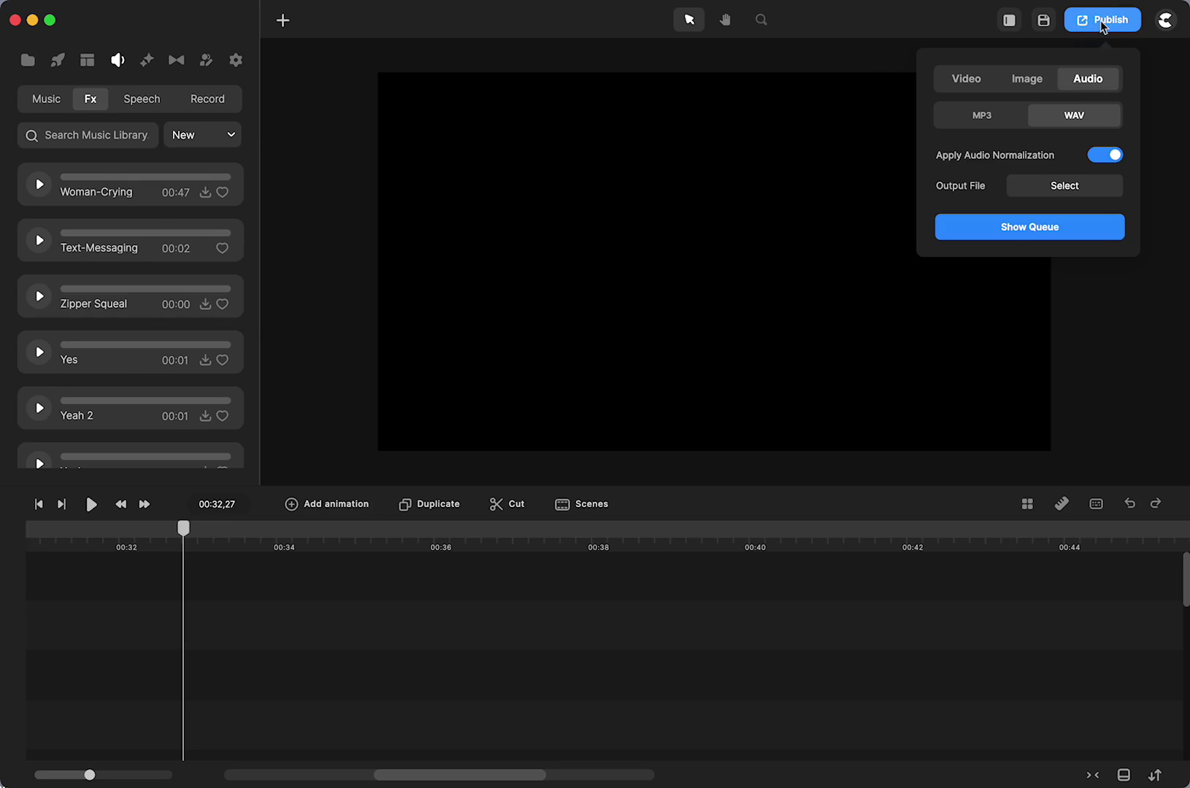